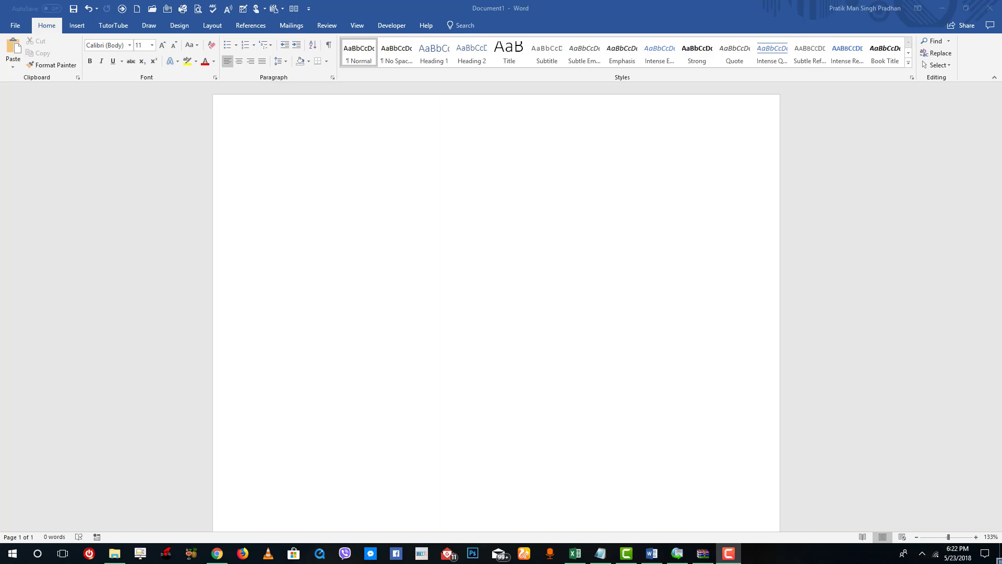
- Try the APA and MLA citation styles, and set the document's citation style to Harvard - Anglia
left_click(319, 185)
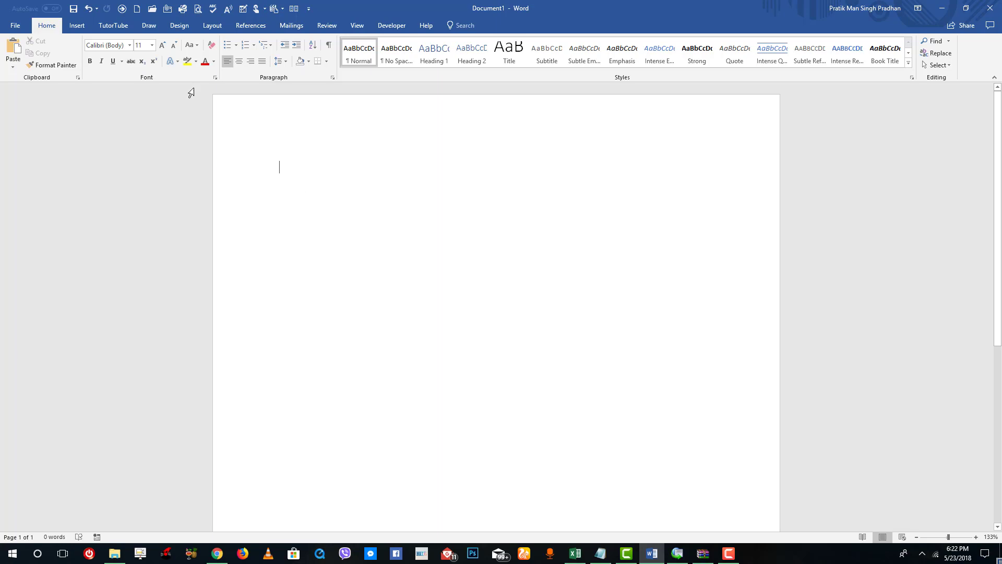
left_click(257, 28)
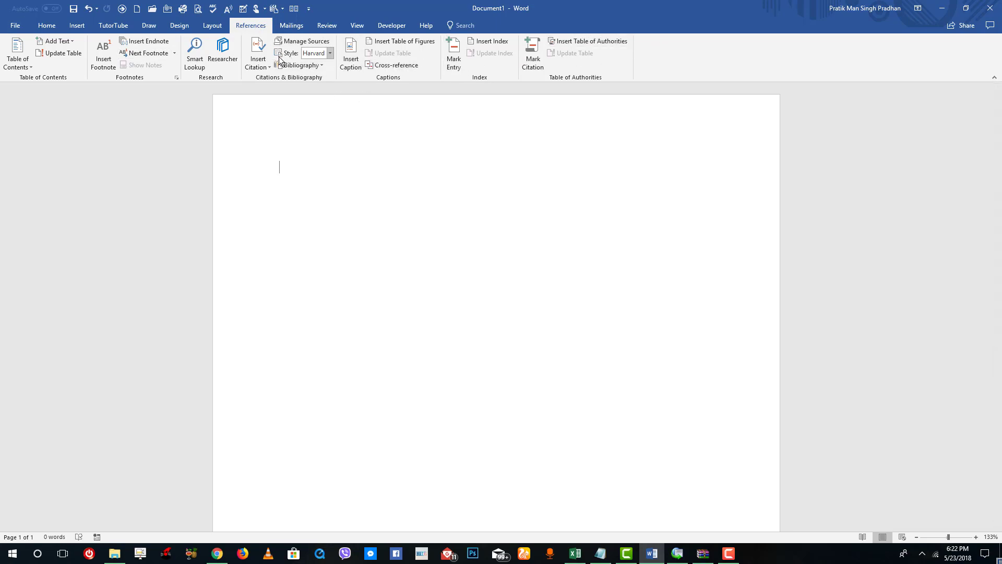
left_click(254, 67)
left_click(254, 66)
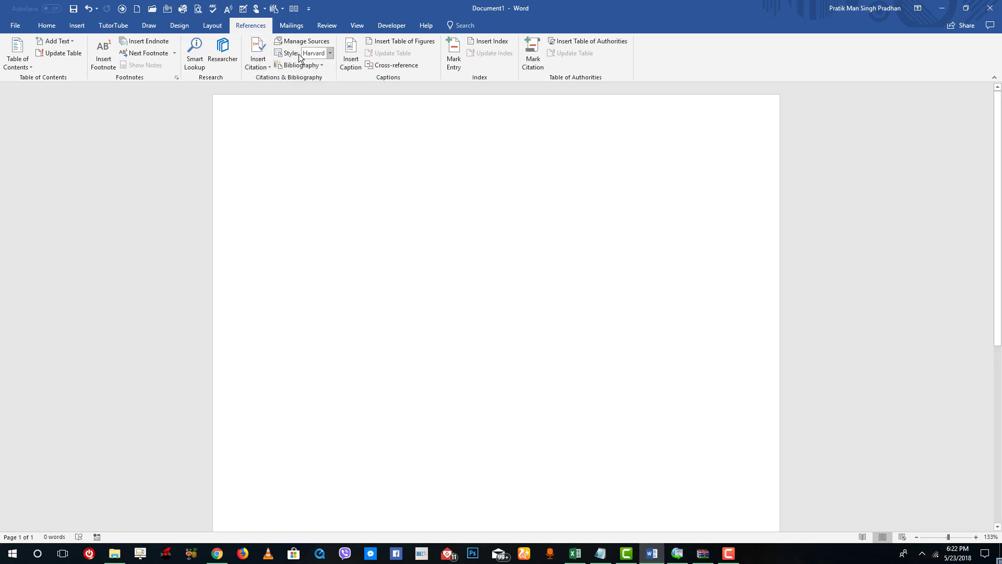
left_click(329, 53)
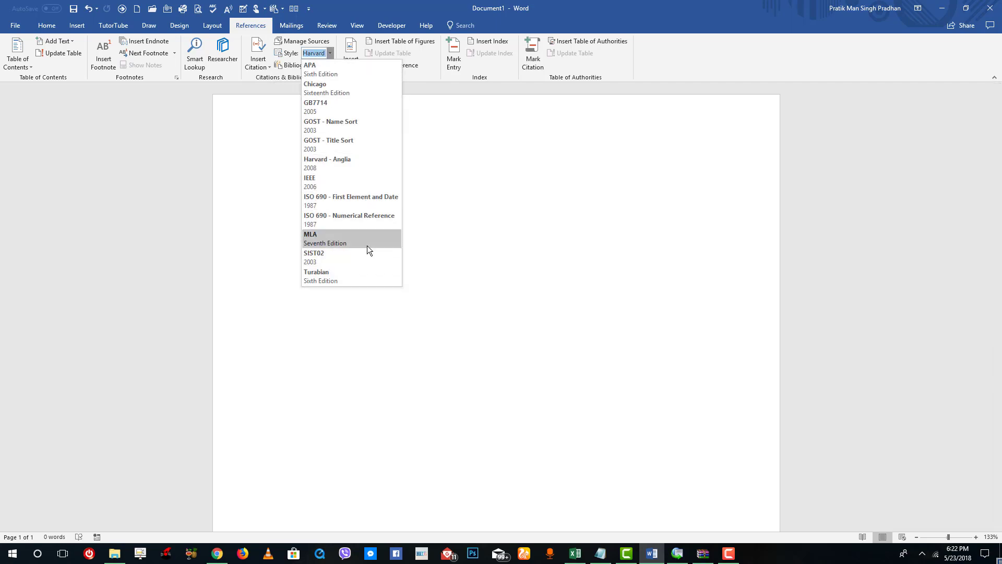
left_click(343, 71)
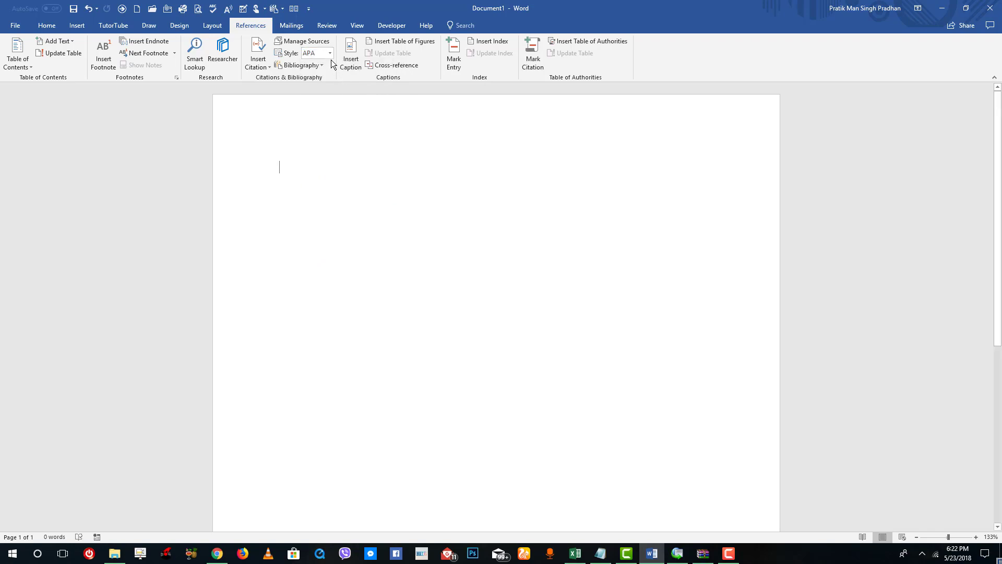
left_click(330, 53)
left_click(337, 241)
left_click(330, 53)
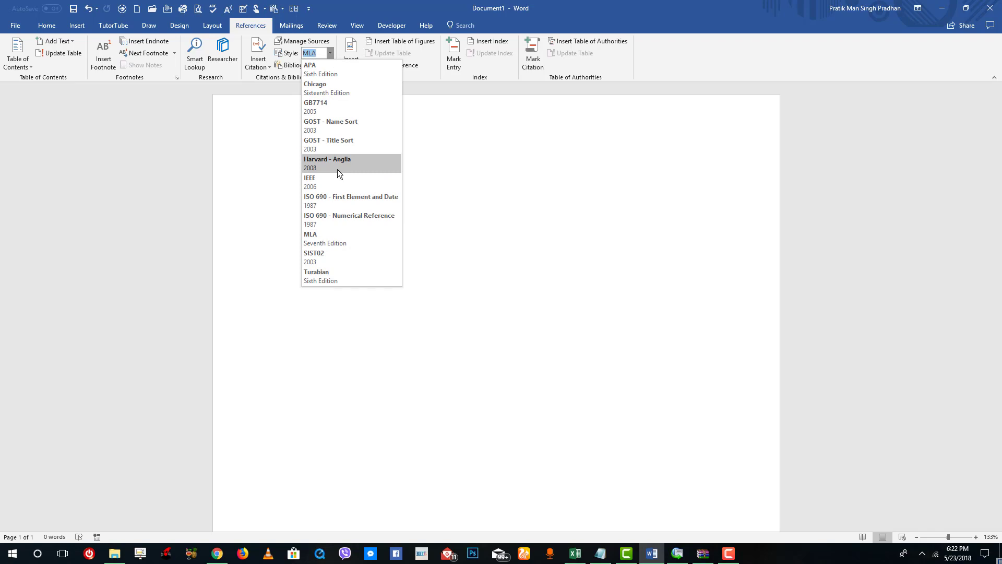
left_click(350, 167)
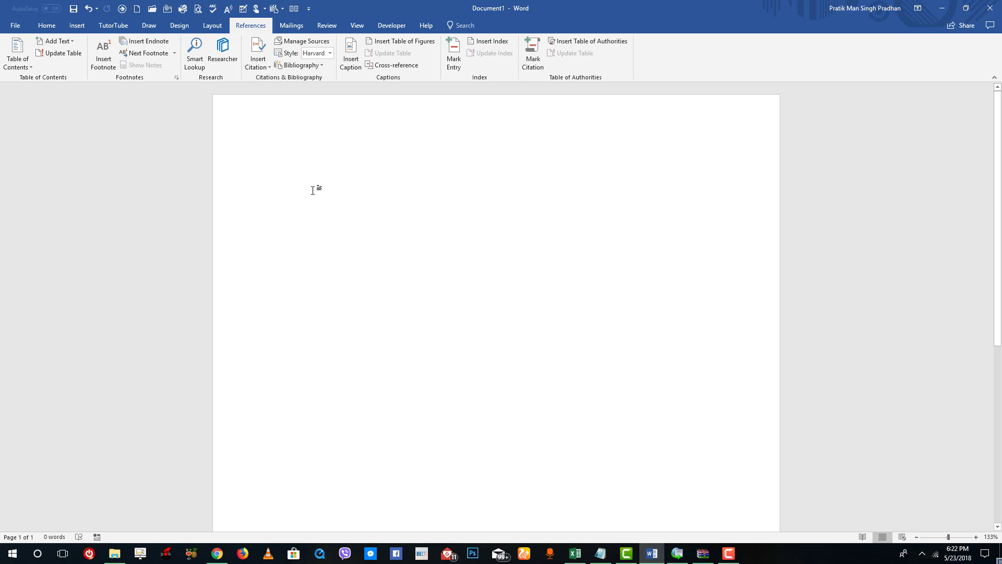
- Switch to Chrome and look over the SPIE article "Micro-computer tomography and a renaissance of insect morphology"
left_click(217, 554)
left_click(81, 8)
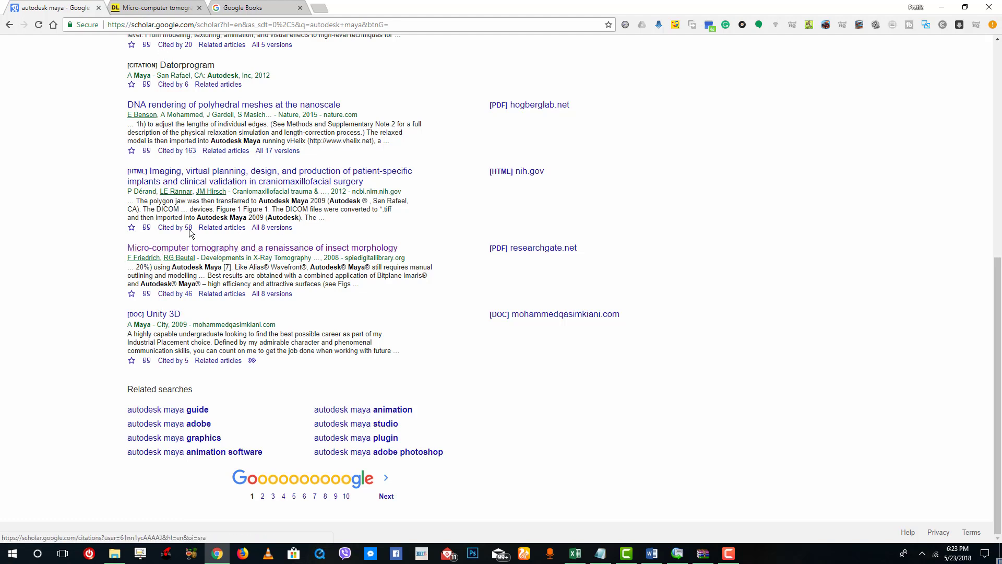
left_click(191, 10)
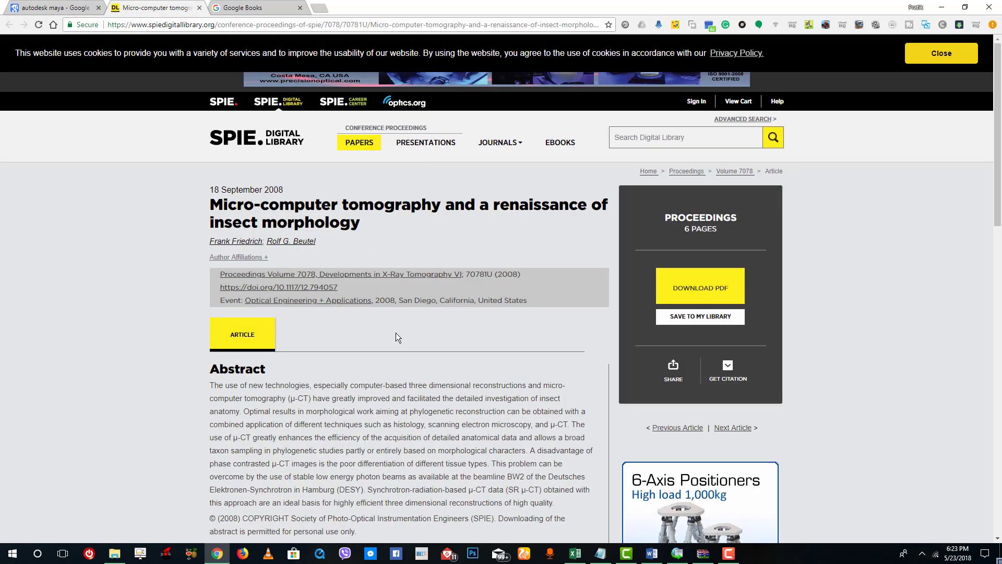
scroll(370, 345, "down", 4)
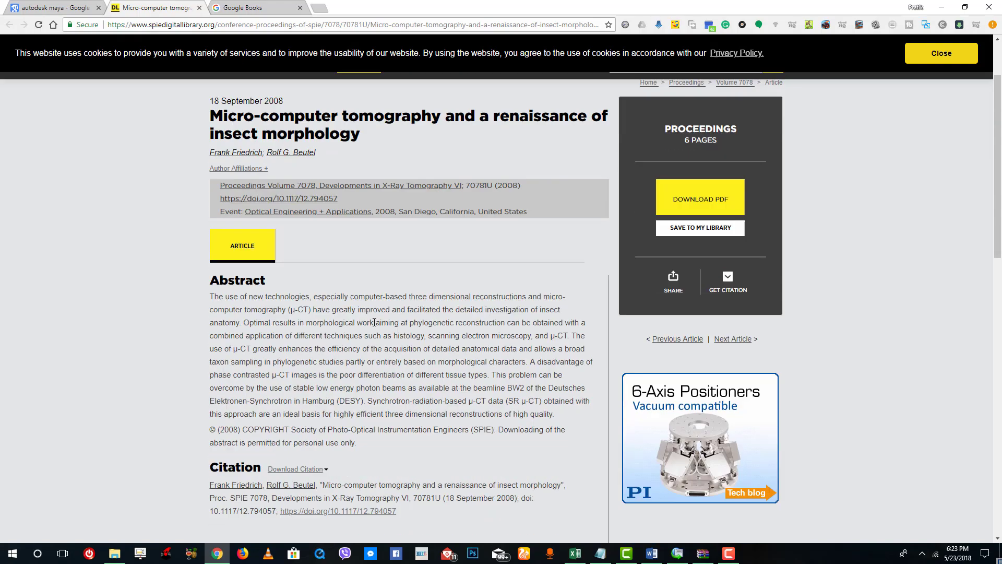
scroll(371, 347, "up", 3)
scroll(368, 346, "down", 3)
scroll(368, 346, "up", 4)
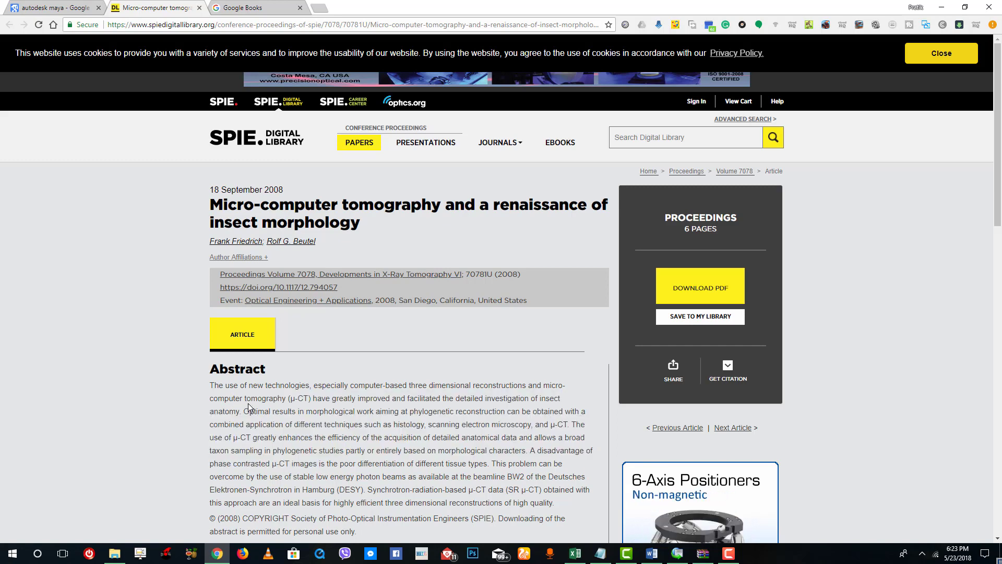
- Copy the first sentence of the article's abstract
left_click_drag(207, 387, 356, 532)
left_click(271, 434)
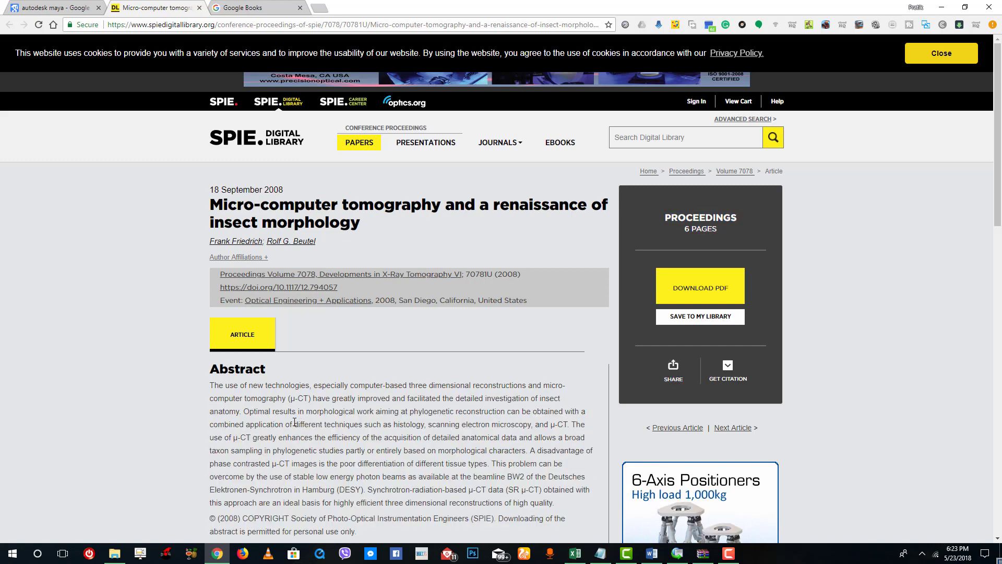
left_click_drag(210, 385, 243, 415)
key("ctrl+c")
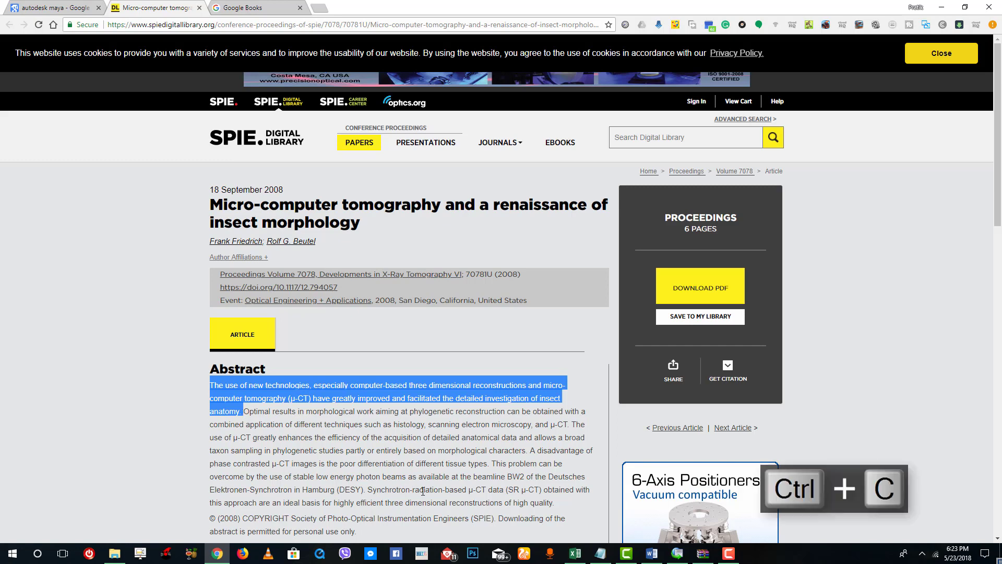
- Switch to Word and insert the copied sentence as plain text enclosed in quotation marks, leaving the cursor after the closing quote
left_click(652, 553)
type("\"")
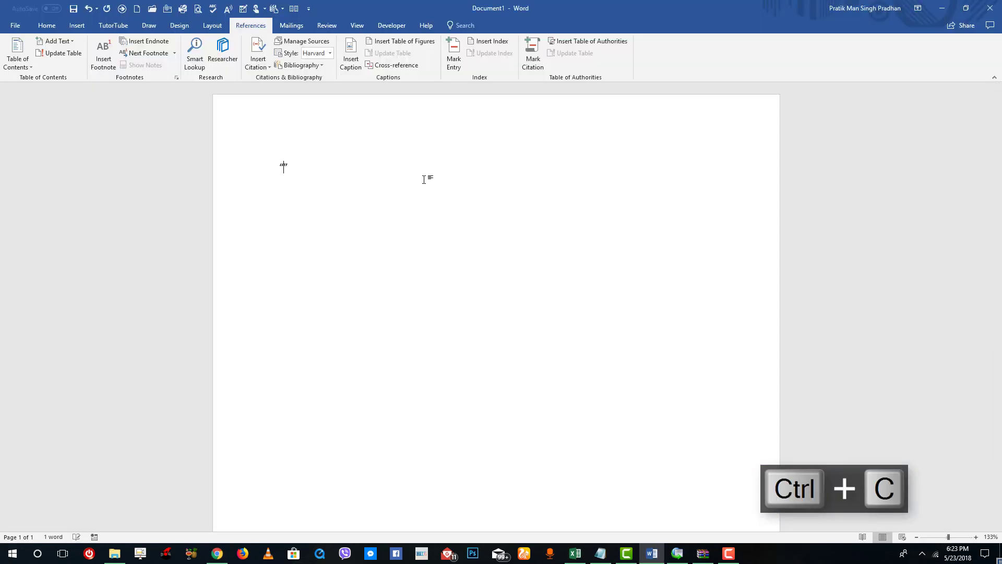
right_click(284, 168)
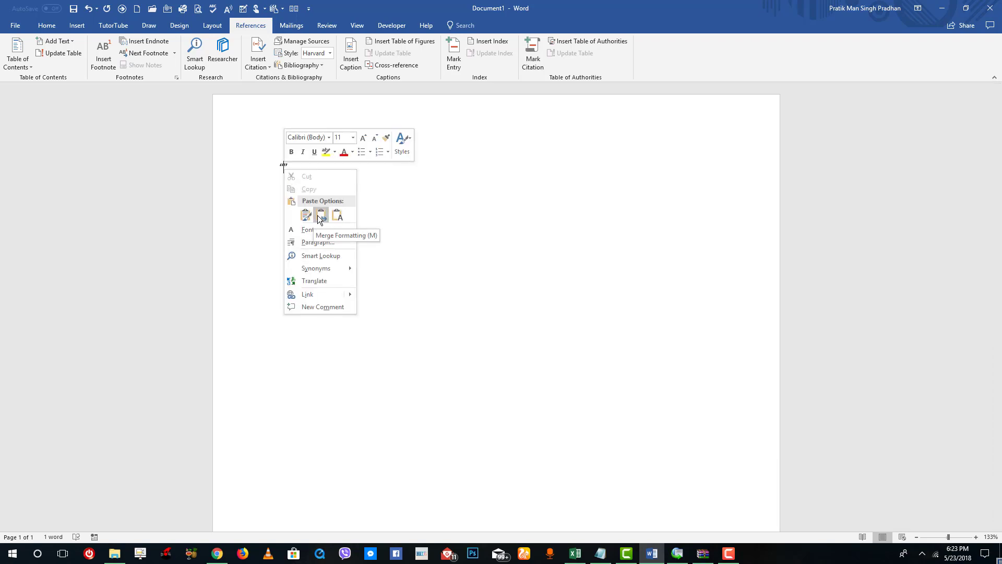
left_click(337, 215)
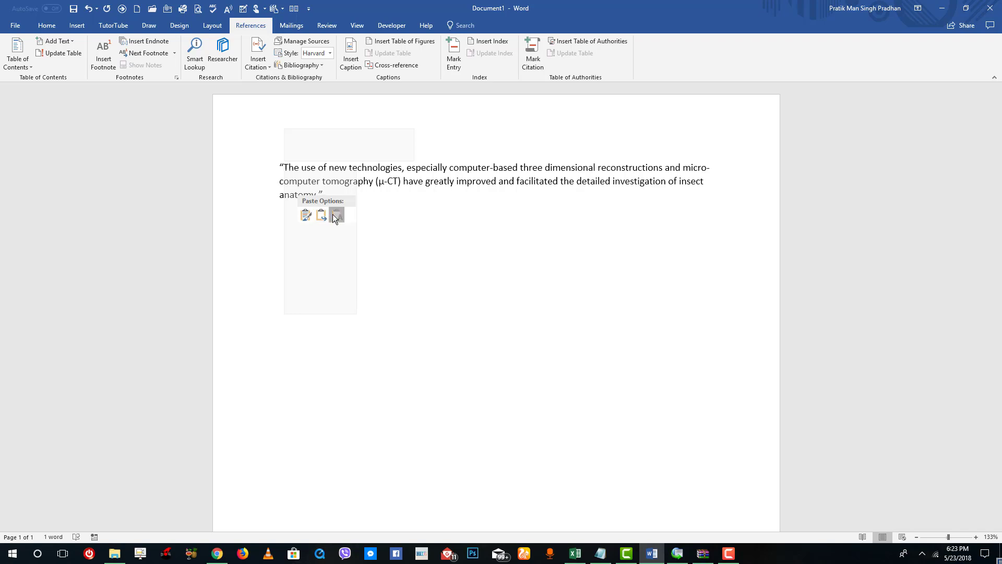
left_click(324, 218)
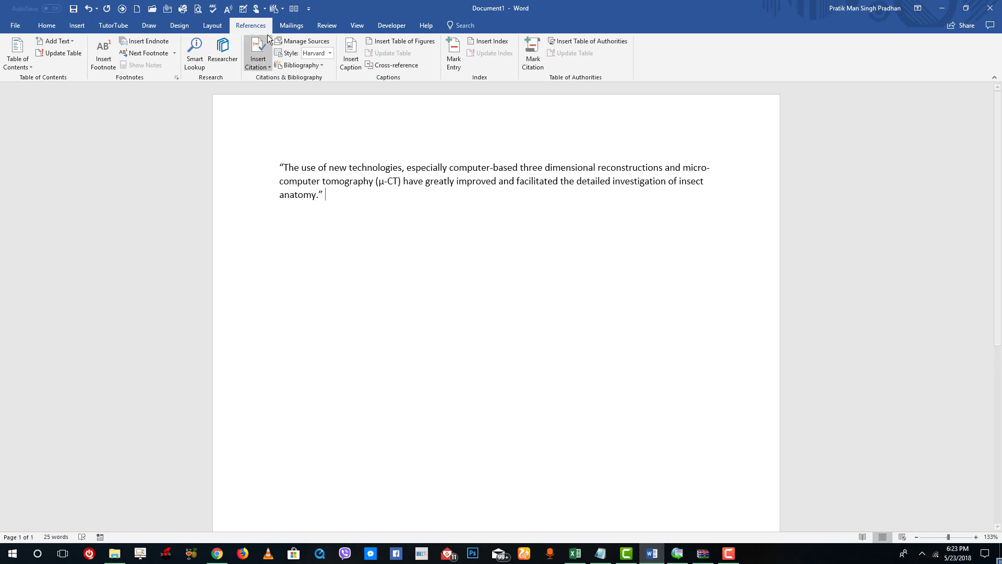
- Start a new citation source for the quoted sentence and set its type to Web site
left_click(261, 65)
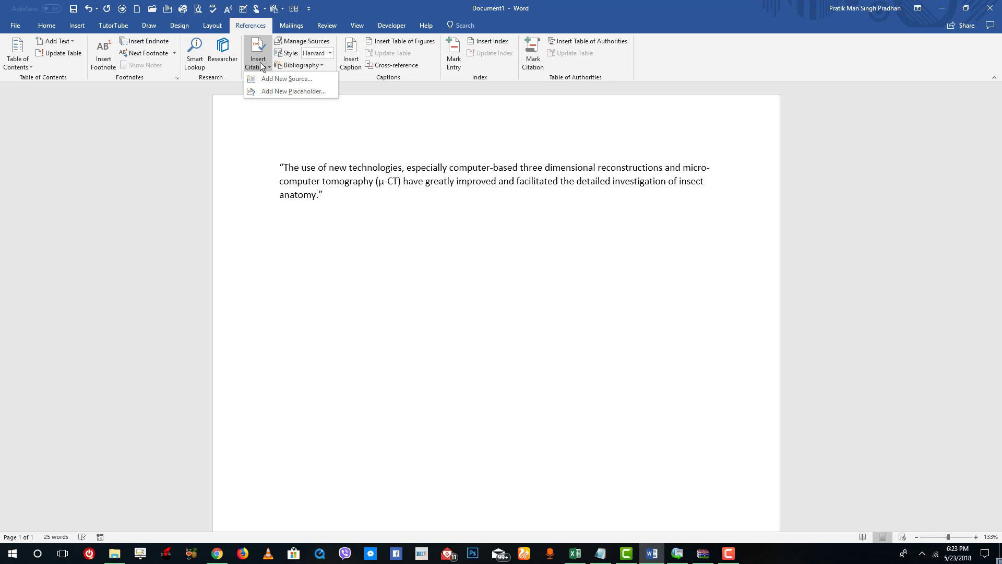
left_click(272, 78)
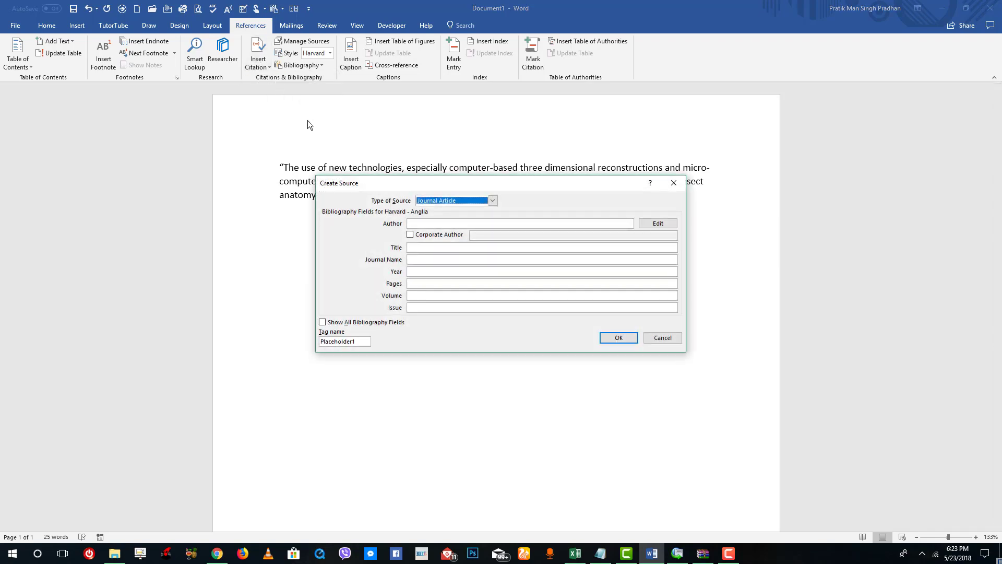
left_click(492, 201)
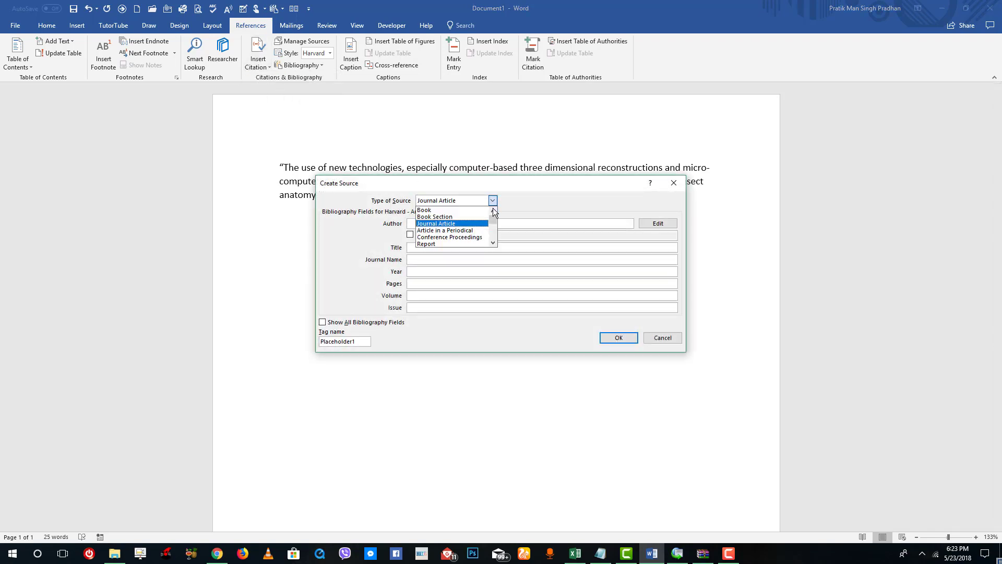
left_click(493, 243)
left_click(493, 242)
left_click(452, 237)
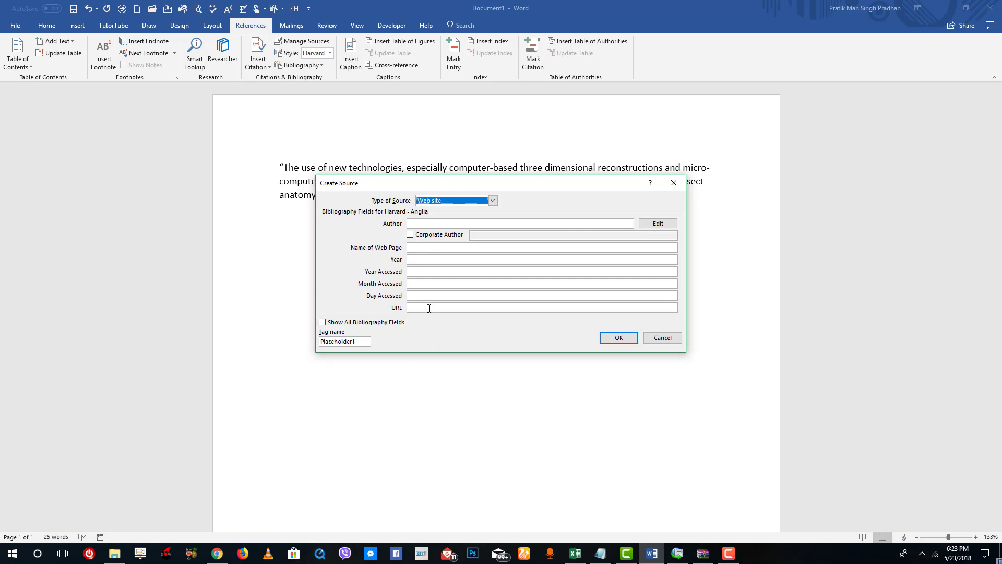
- Copy the SPIE article's web address from Chrome and paste it as the source's URL in Word
left_click(490, 307)
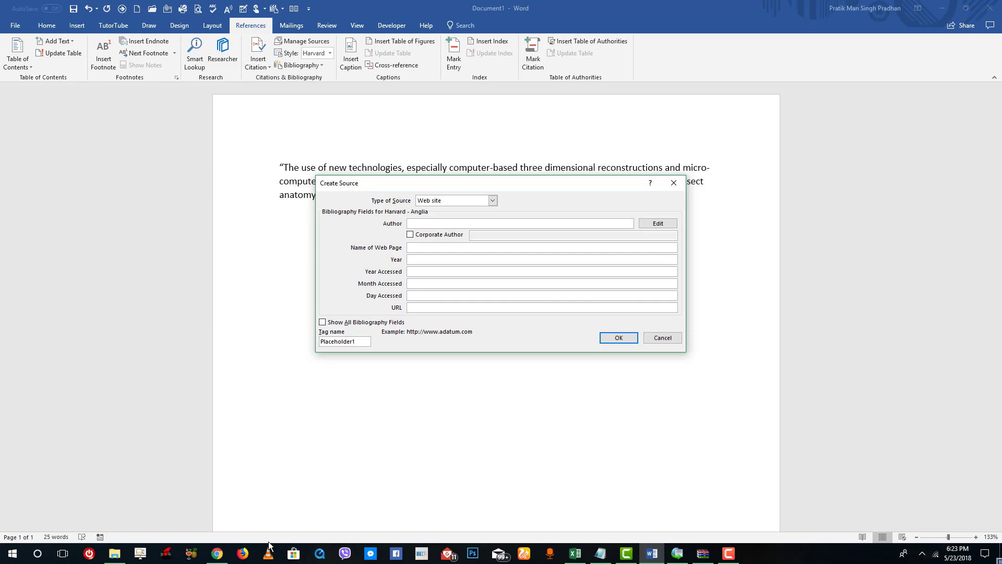
left_click(217, 553)
left_click(415, 24)
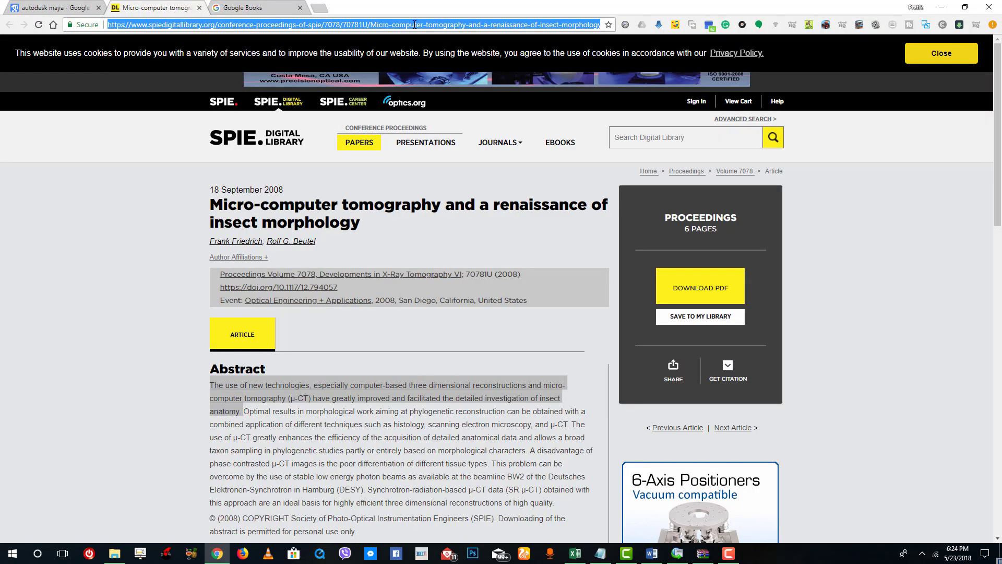
key("ctrl+c")
left_click(652, 553)
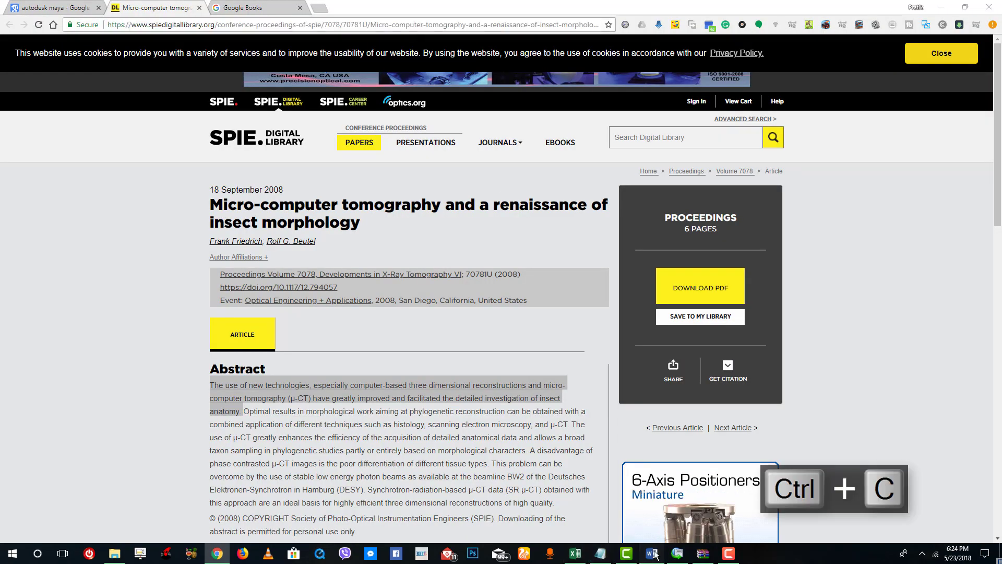
key("ctrl+v")
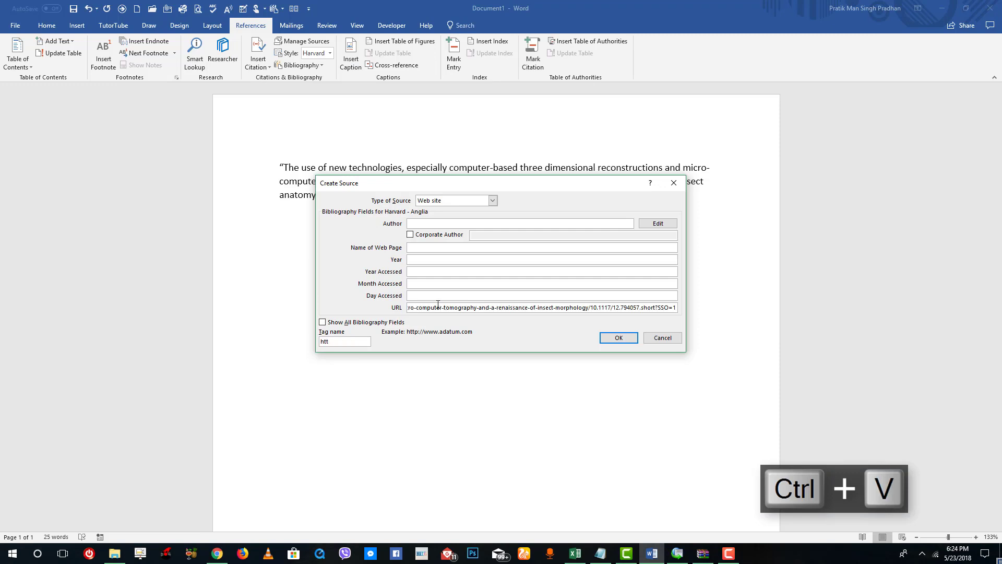
- Set the source's access date to day 21, month May, year 2018
left_click(422, 296)
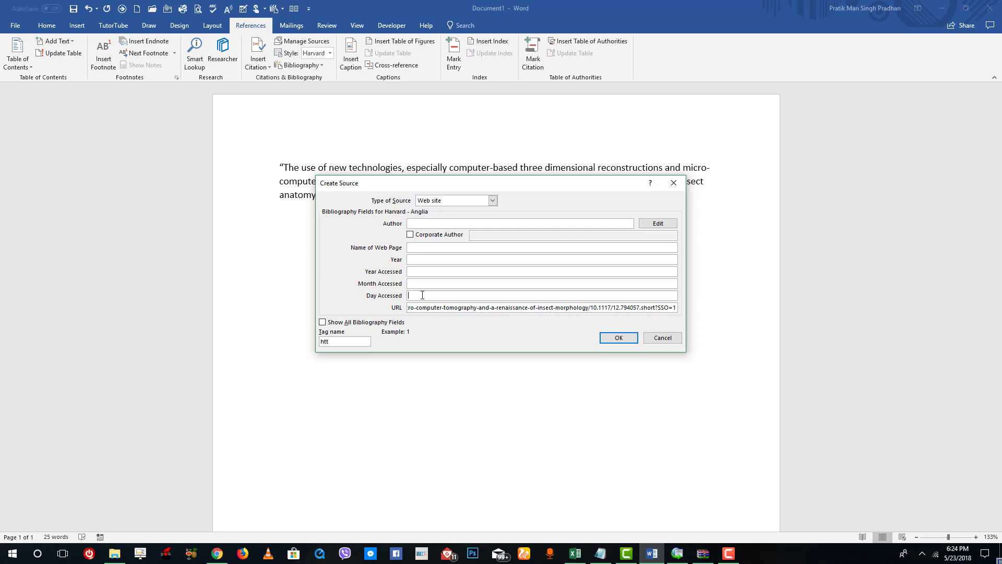
type("21")
left_click(423, 283)
type("May")
left_click(425, 270)
type("2018")
left_click(435, 285)
left_click(431, 295)
- Copy the publication year 2008 from the article in Chrome into the source's Year field in Word
left_click(418, 260)
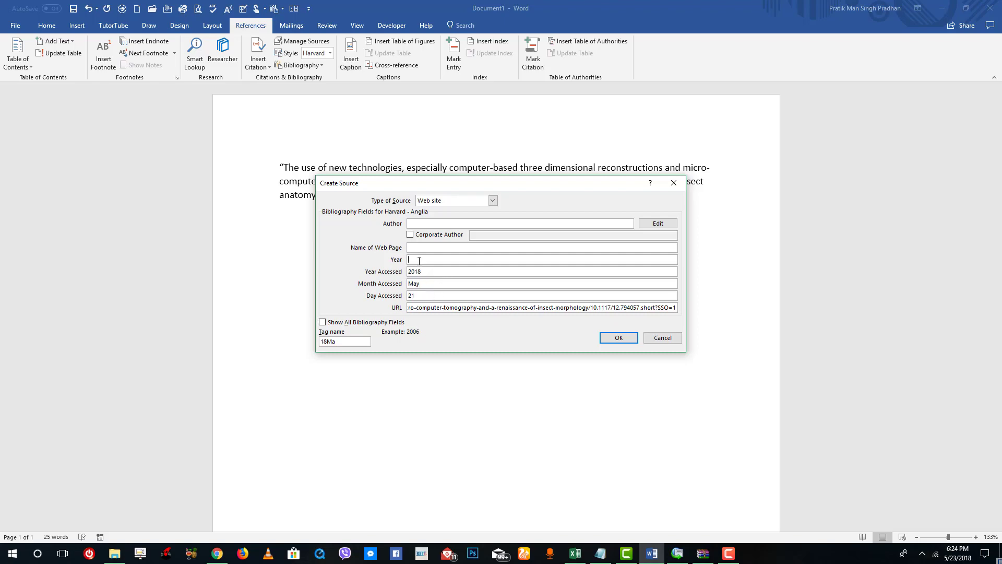
left_click(218, 554)
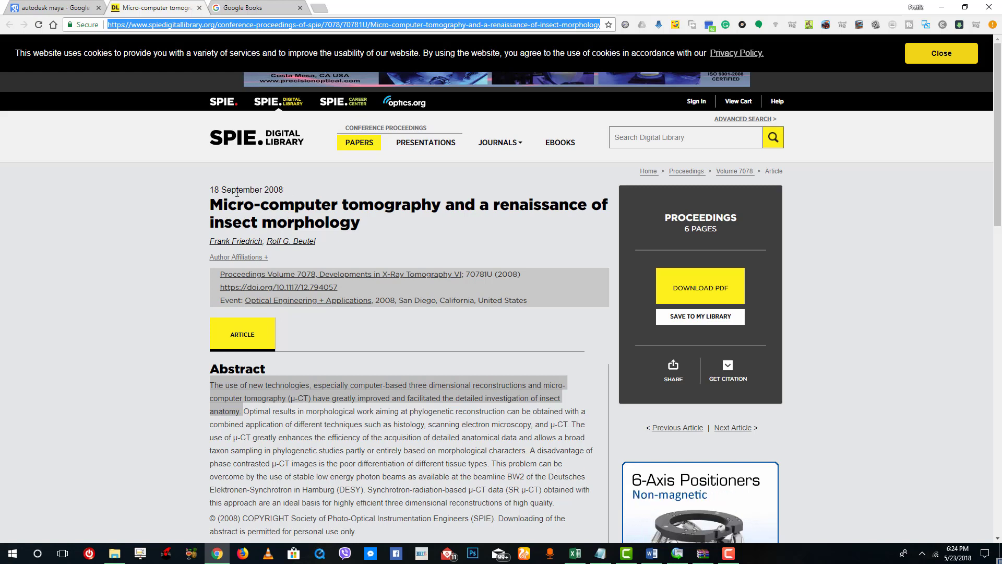
left_click_drag(283, 189, 266, 191)
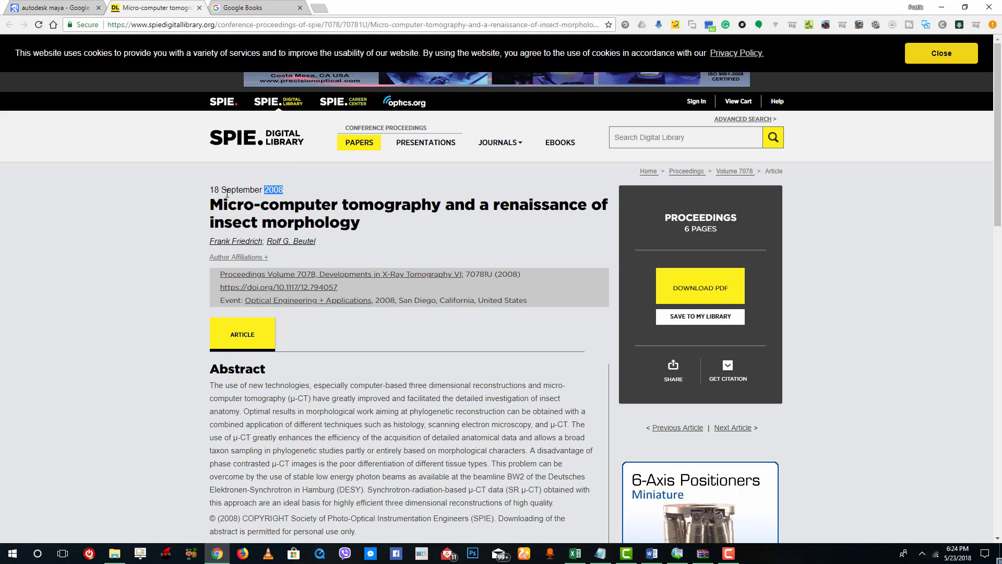
key("ctrl+c")
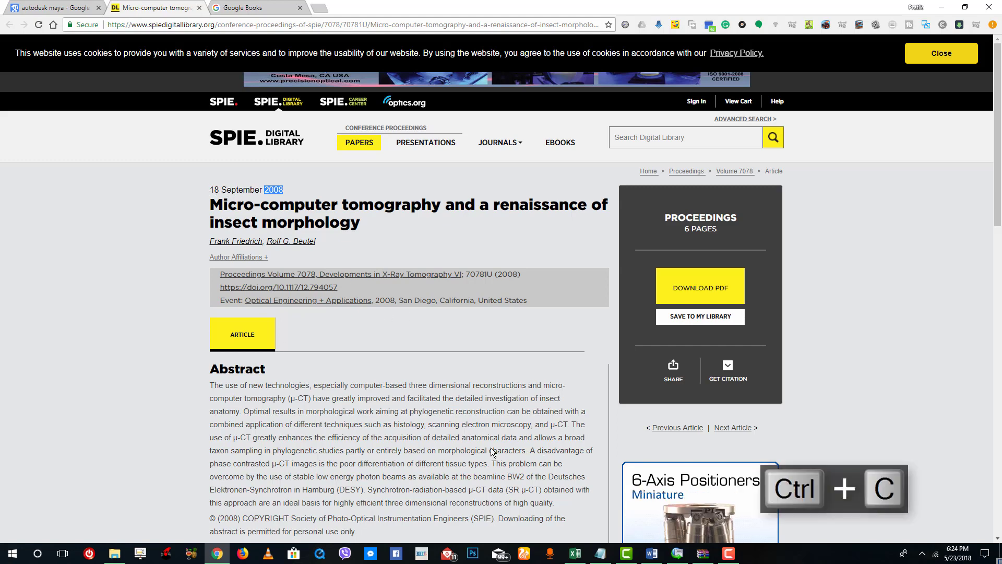
left_click(652, 554)
left_click(424, 259)
key("ctrl+v")
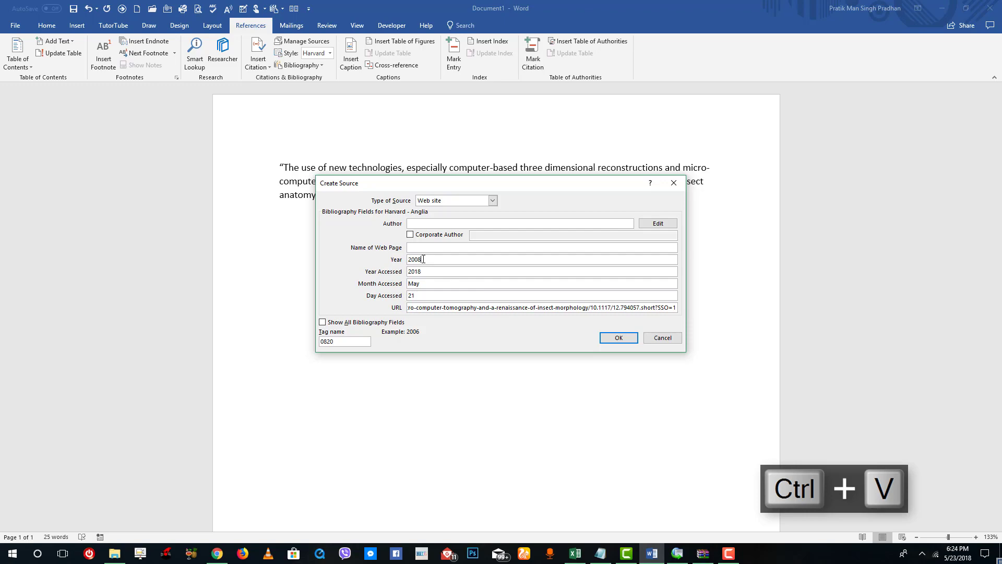
- Switch to Chrome, open the article's page source and search it for "title" to find the web page's name
left_click(421, 246)
left_click(216, 553)
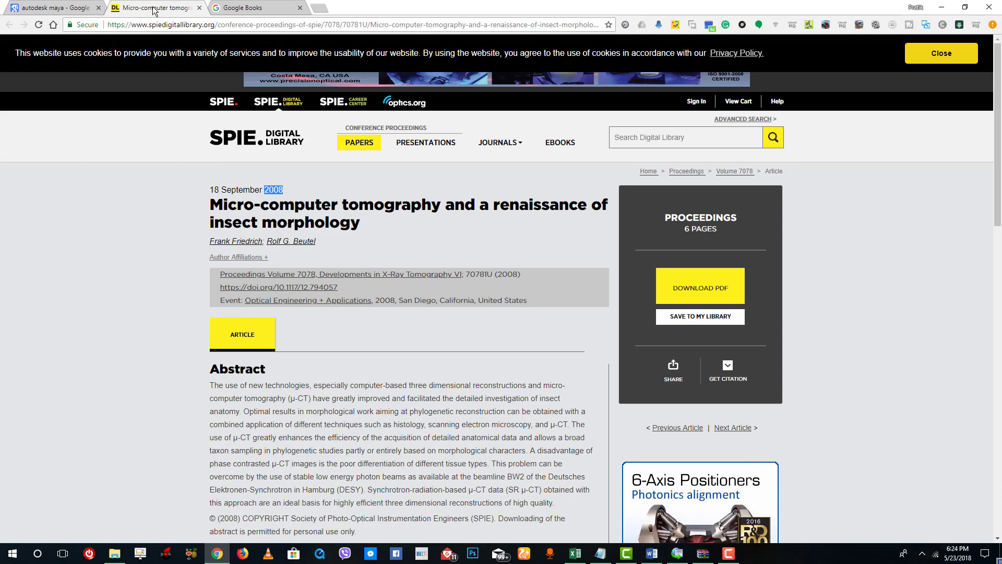
right_click(894, 246)
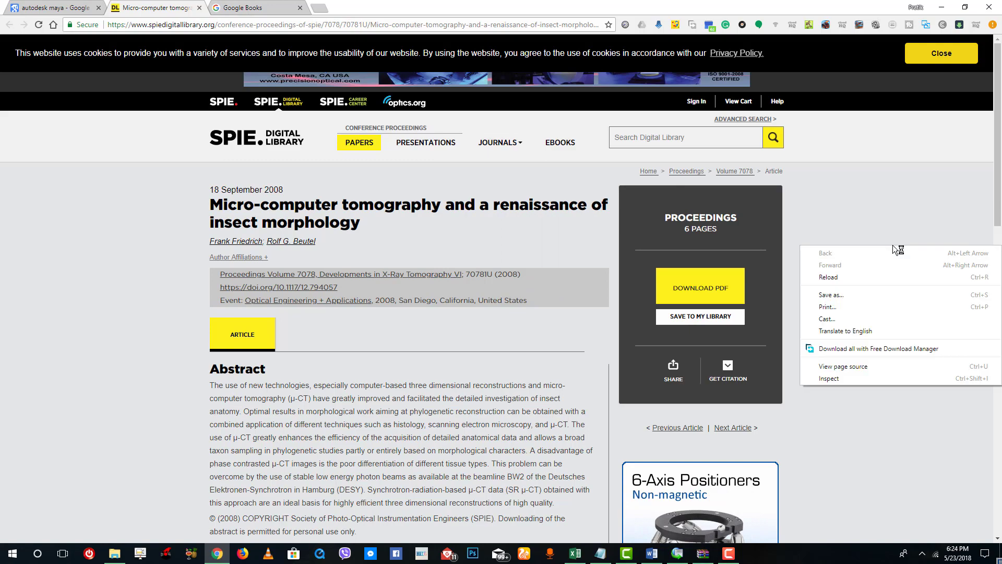
left_click(832, 365)
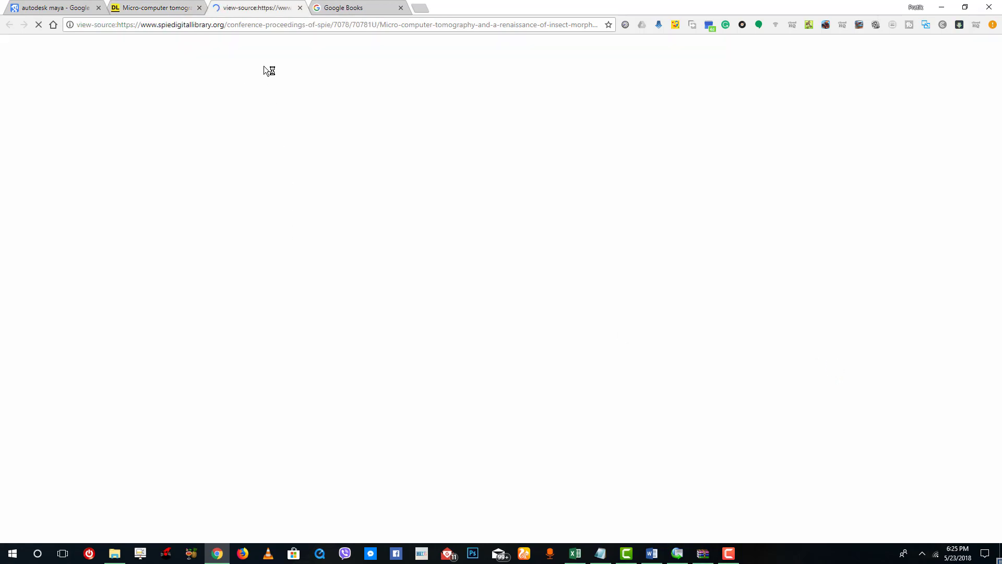
key("ctrl+f")
type("title")
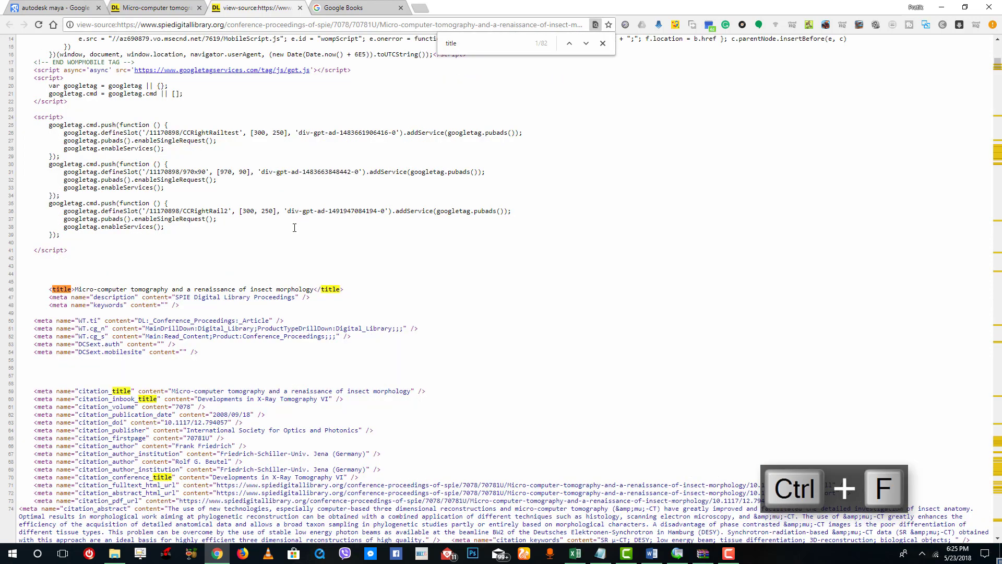
- Copy the title "Micro-computer tomography and a renaissance of insect morphology" from the page source and paste it as the source's web page name in Word
triple_click(112, 288)
left_click(336, 308)
left_click_drag(315, 289, 75, 289)
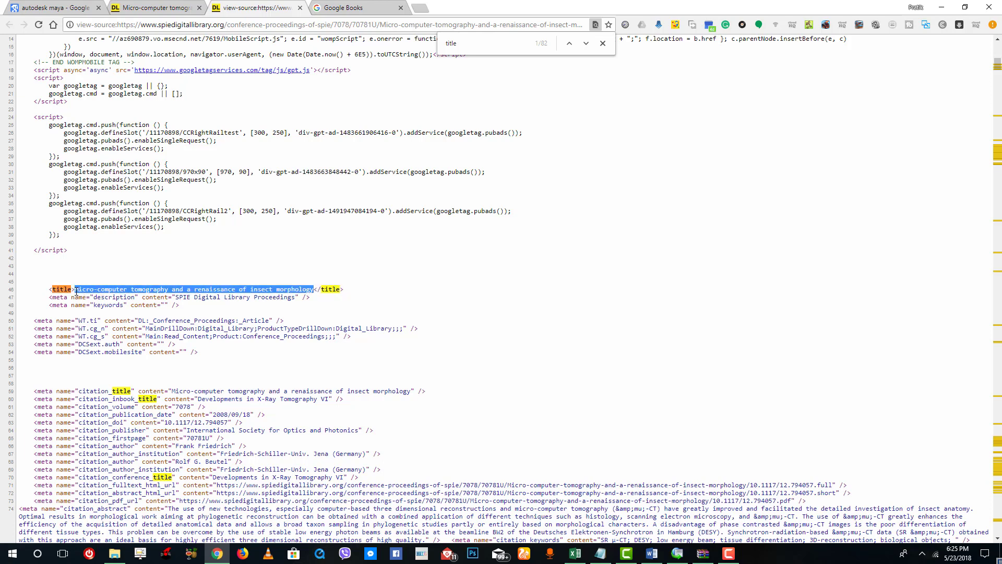
key("ctrl+c")
left_click(652, 553)
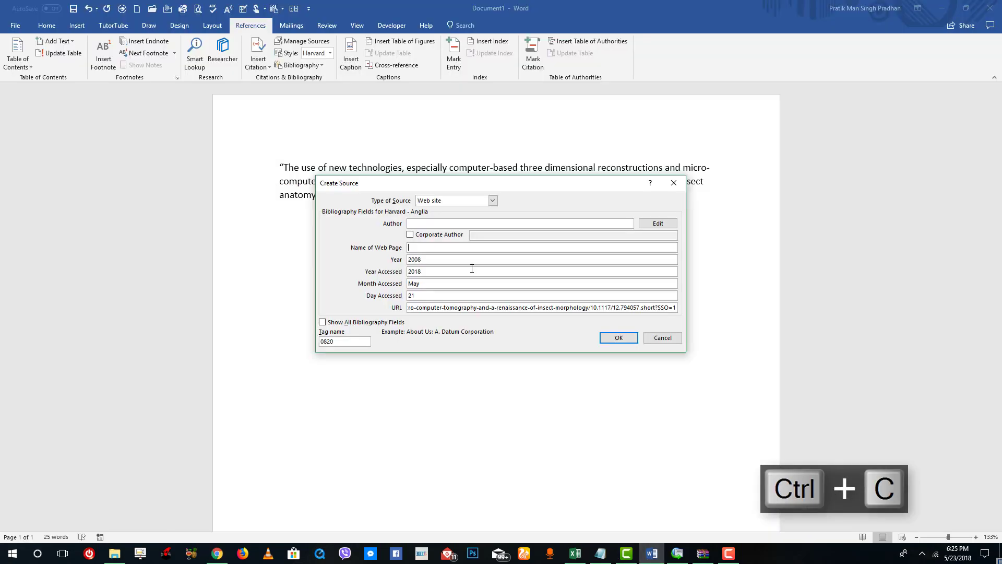
left_click(436, 247)
key("ctrl+v")
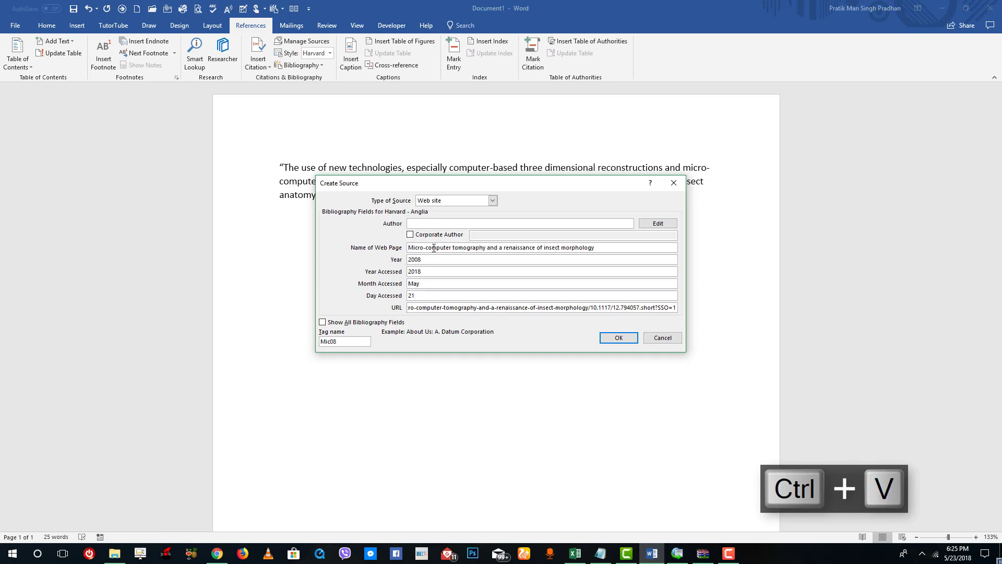
left_click(415, 225)
left_click(410, 234)
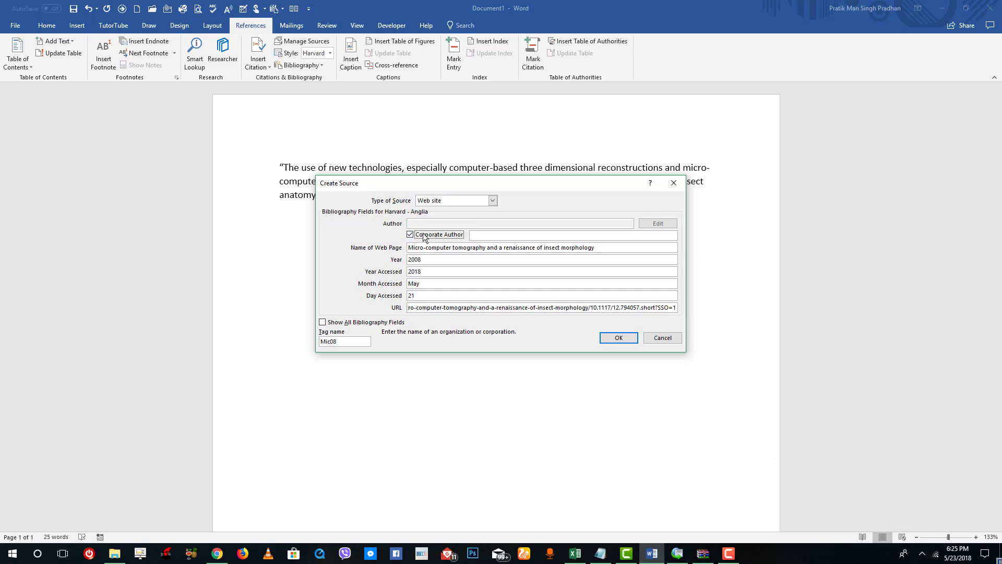
left_click(214, 555)
left_click(157, 8)
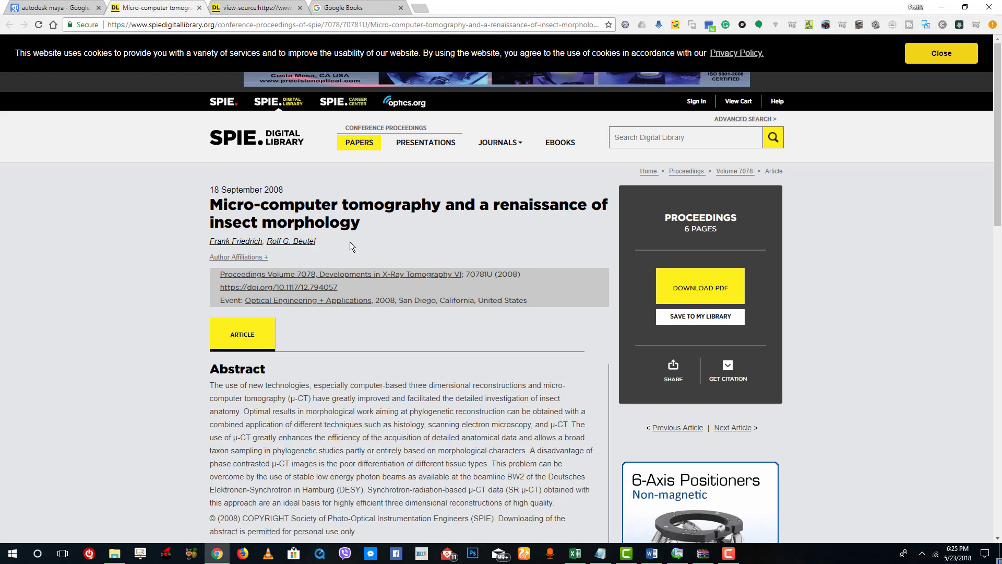
left_click(653, 554)
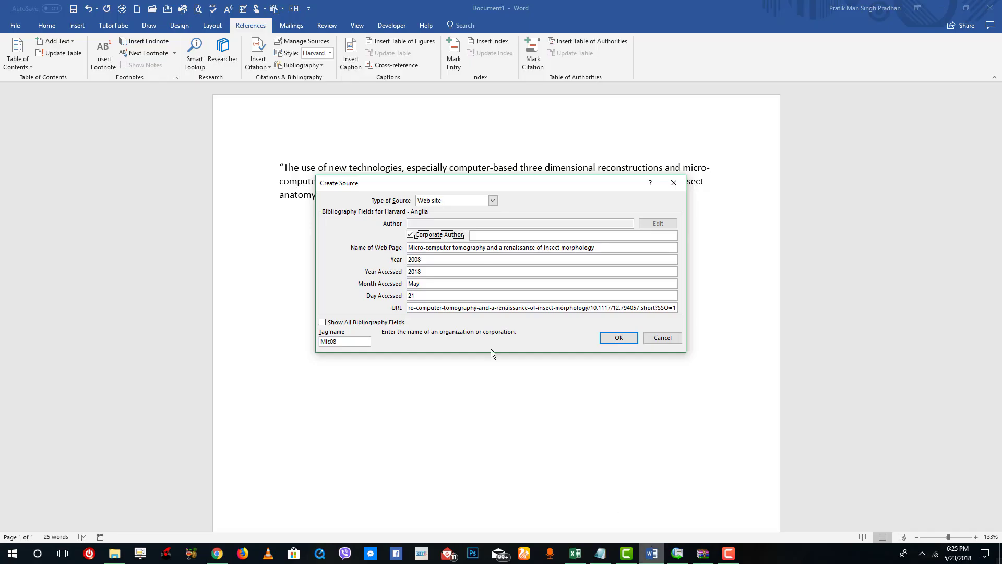
left_click(443, 235)
- Start editing the source's author names and copy the first author's full name from the article in Chrome into the First field in Word
left_click(652, 226)
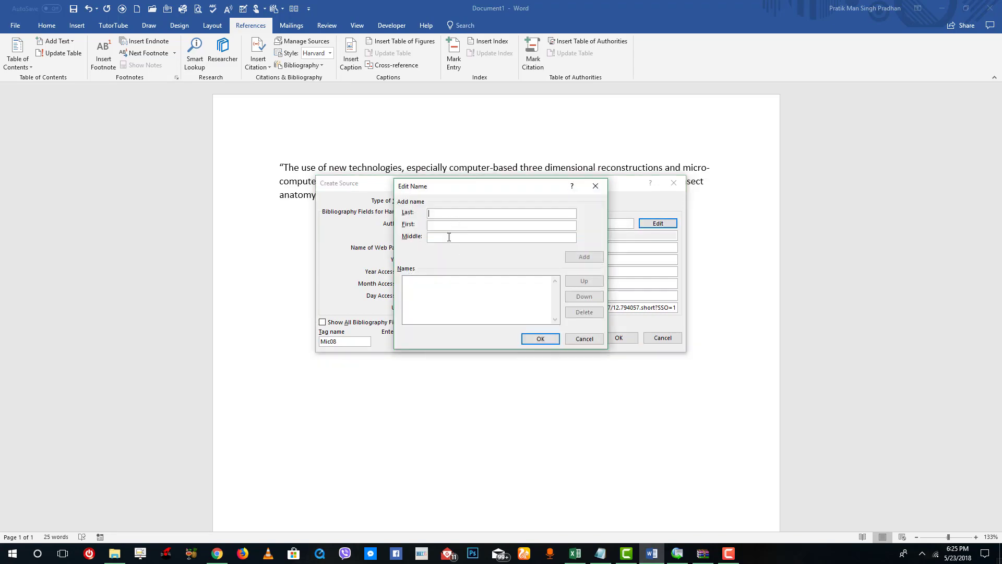
left_click(217, 554)
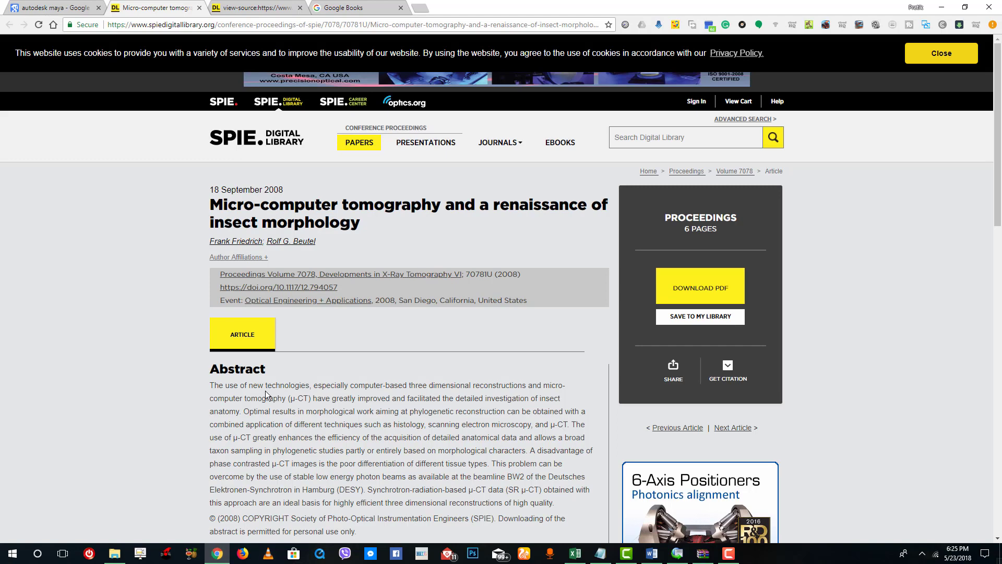
mouse_move(208, 244)
left_mouse_down()
mouse_move(210, 254)
mouse_move(241, 241)
mouse_move(209, 241)
left_mouse_up()
left_click(263, 240)
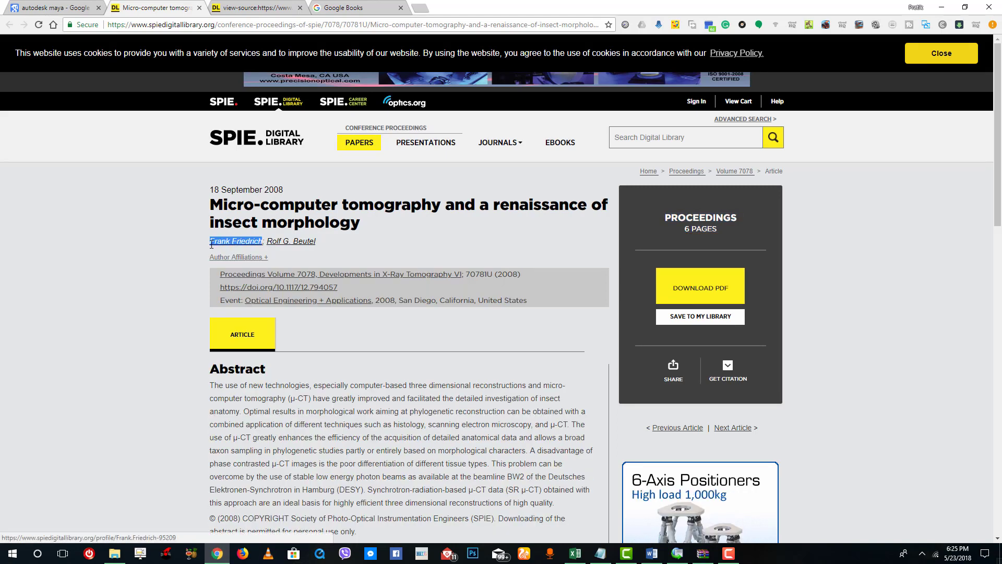
key("ctrl+c")
left_click(651, 553)
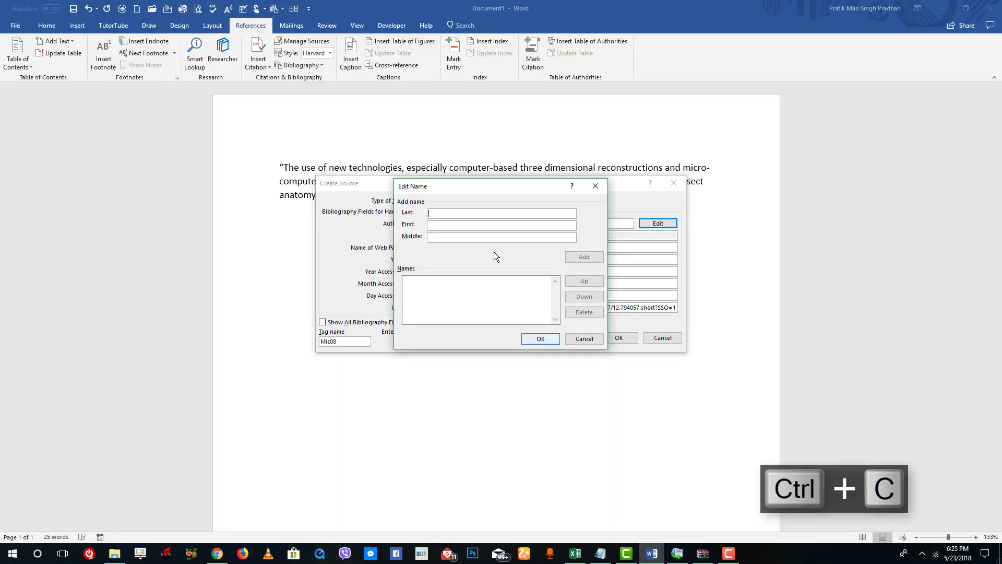
left_click(464, 225)
key("ctrl+v")
- Move the first author's surname into the Last field and add the author to the names list
left_click_drag(446, 226, 481, 225)
key("ctrl+x")
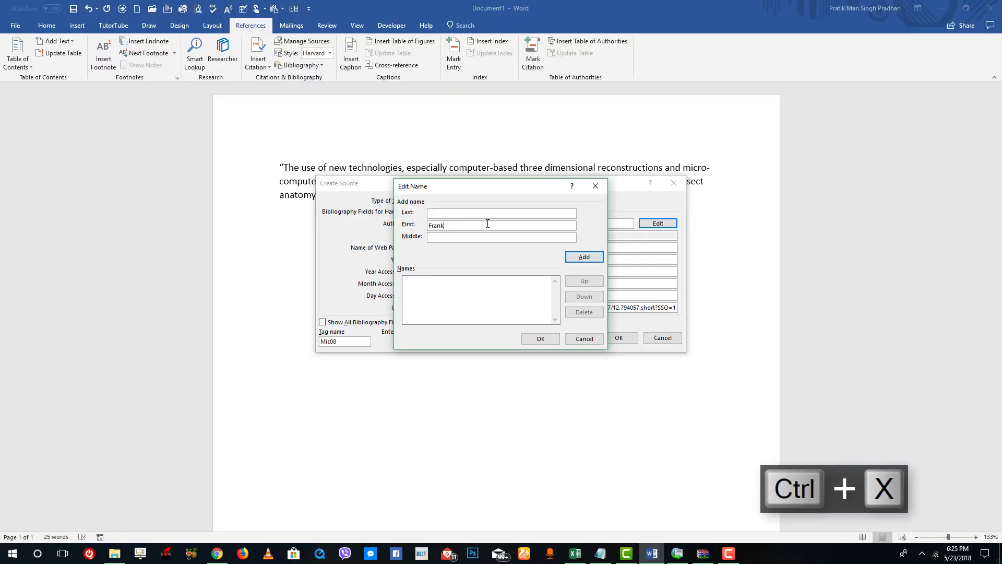
left_click(444, 214)
key("ctrl+v")
left_click(583, 258)
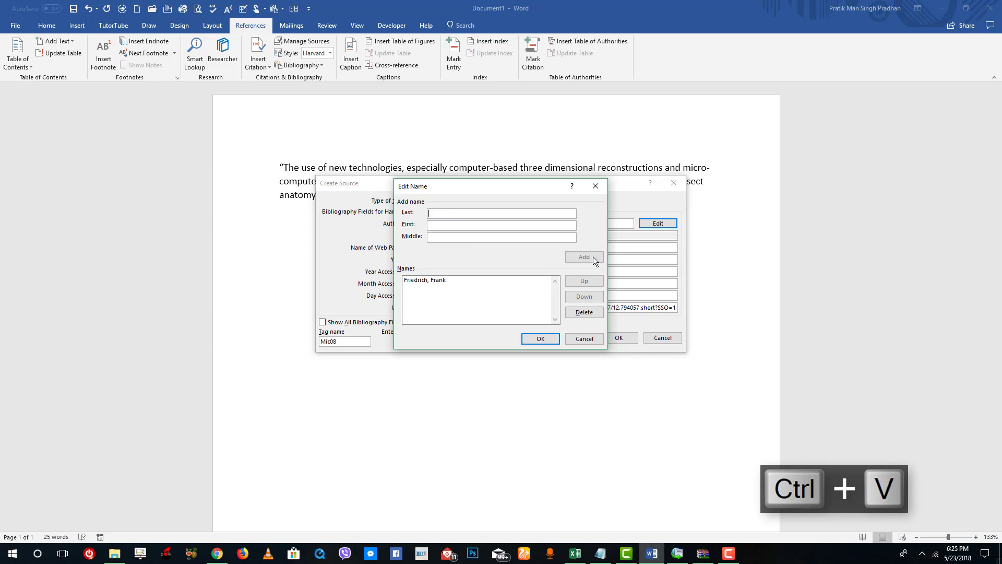
- Copy the second author's full name from the article in Chrome and paste it into the First field in Word
left_click(218, 553)
left_click_drag(315, 241, 270, 242)
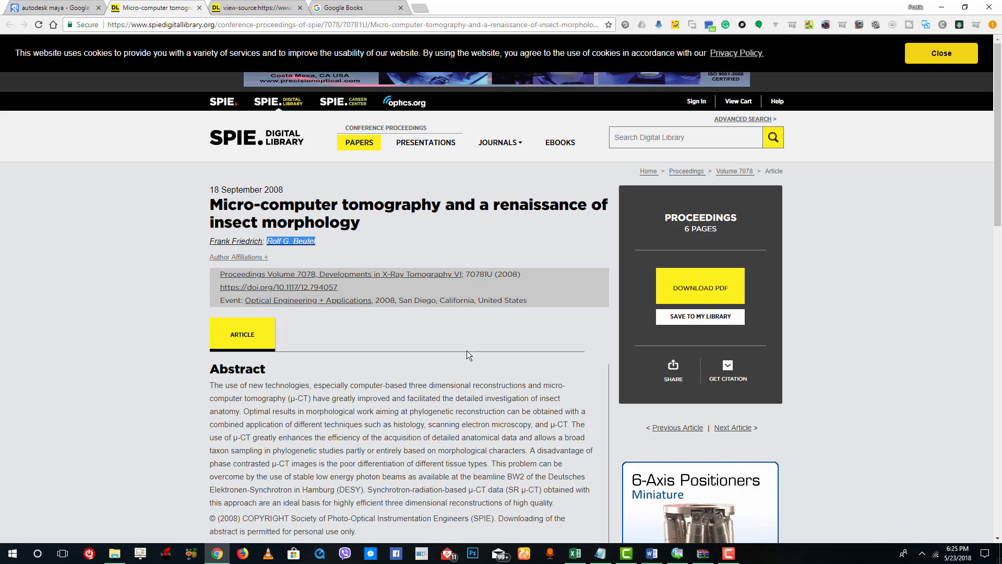
key("ctrl+c")
left_click(652, 553)
key("ctrl+v")
- Move the second author's surname and middle initial into the Last and Middle fields, add the author and confirm the names list
left_click_drag(448, 225, 485, 225)
key("ctrl+x")
left_click(442, 212)
key("ctrl+v")
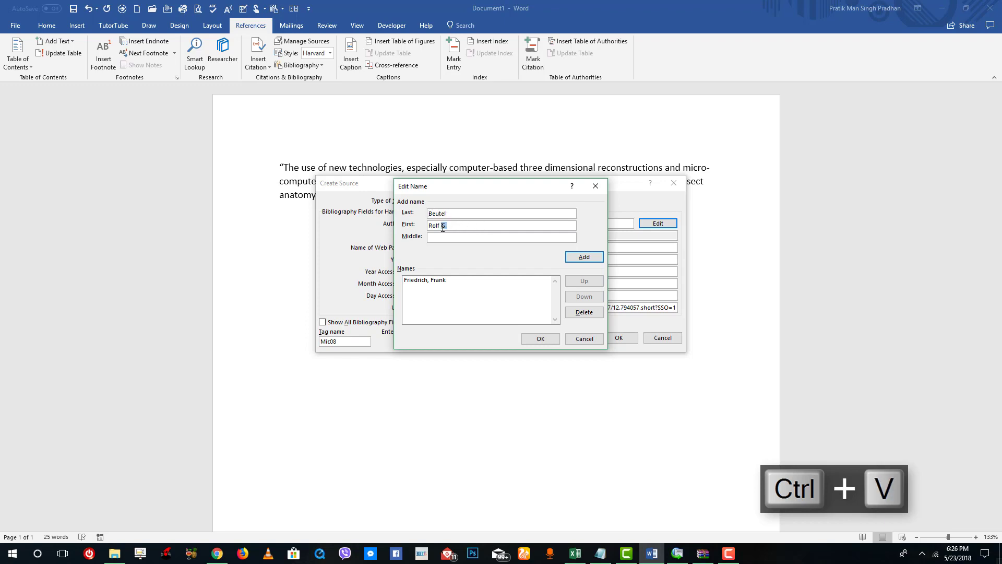
key("ctrl+x")
left_click(460, 237)
key("ctrl+v")
left_click(579, 256)
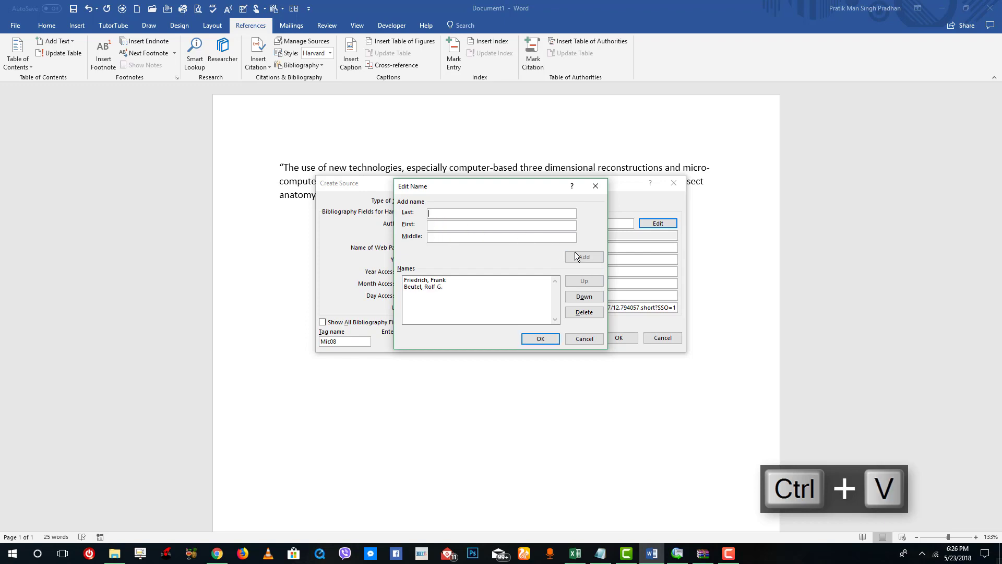
left_click(542, 340)
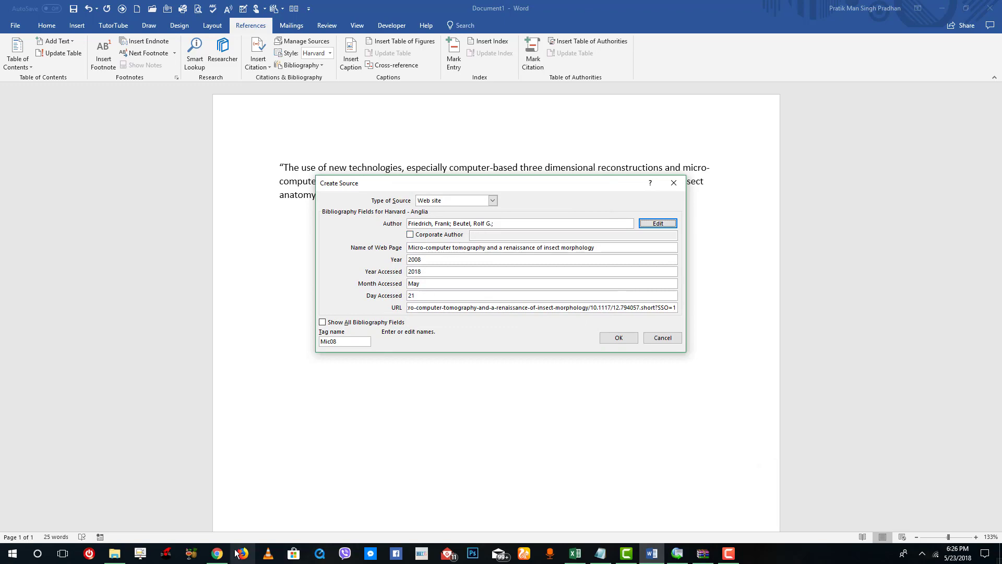
- Check the article page in Chrome, then return to Word and confirm the new Web site source to insert its citation
left_click(216, 554)
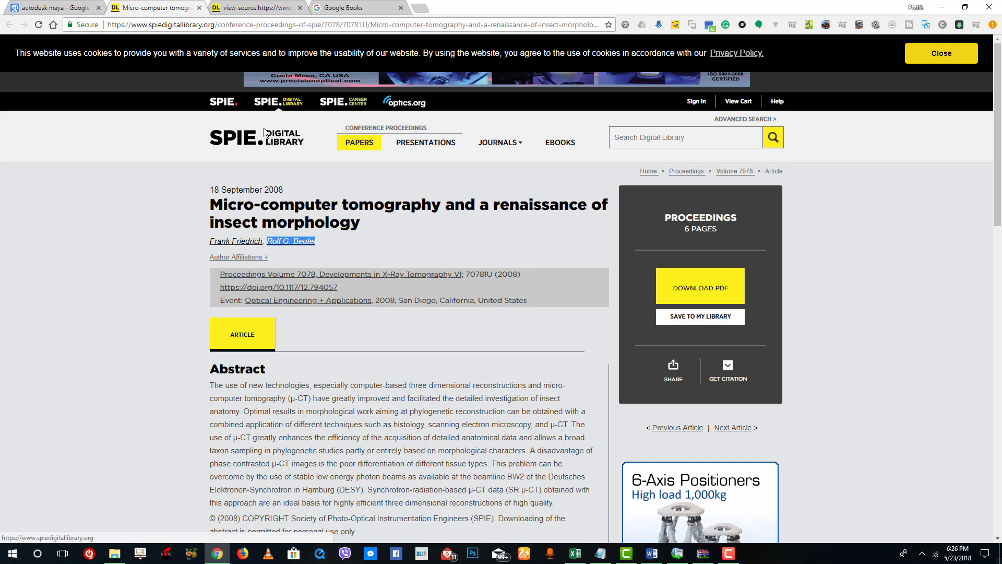
left_click(652, 553)
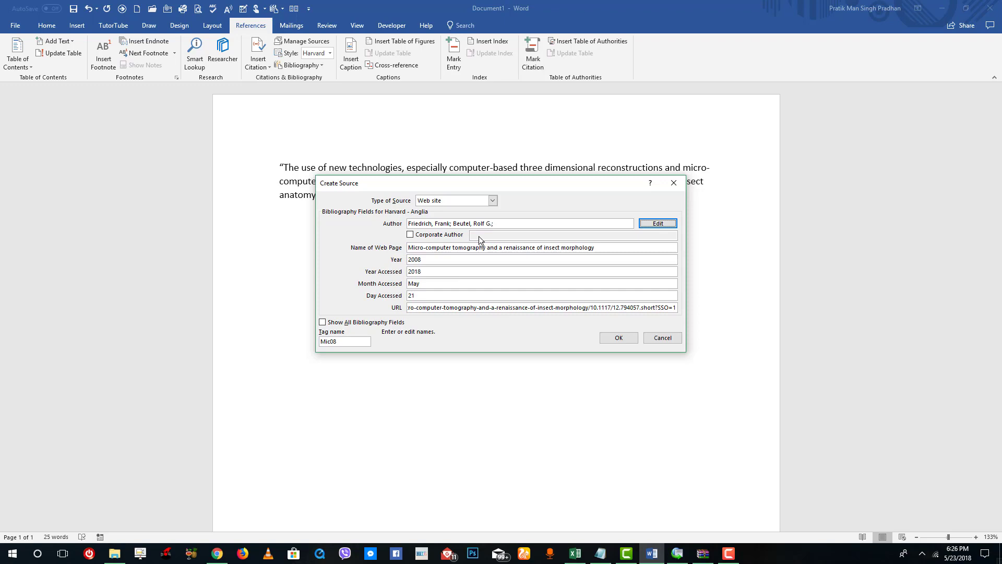
left_click(619, 338)
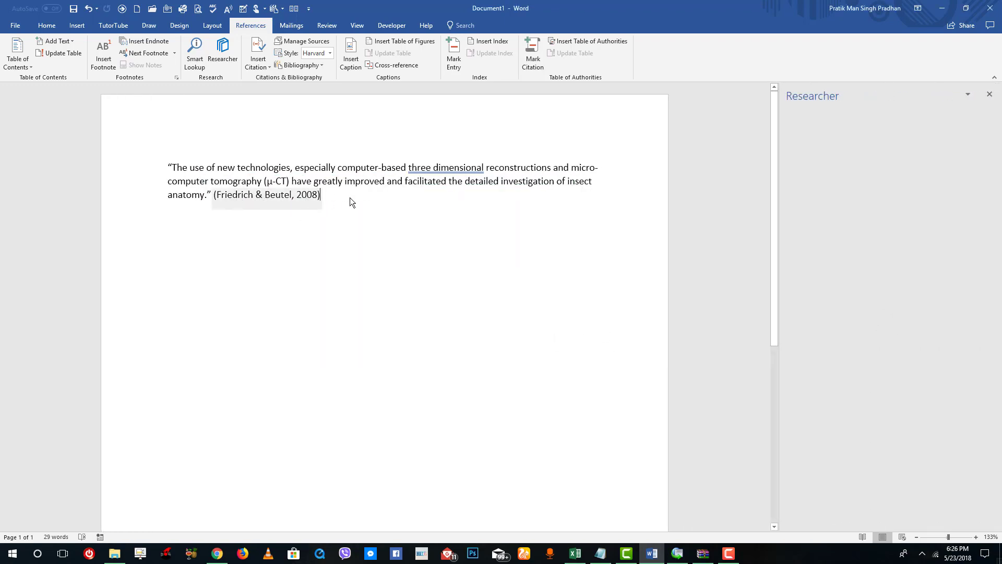
- Edit the citation after the quotation to suppress its author and title
left_click(320, 205)
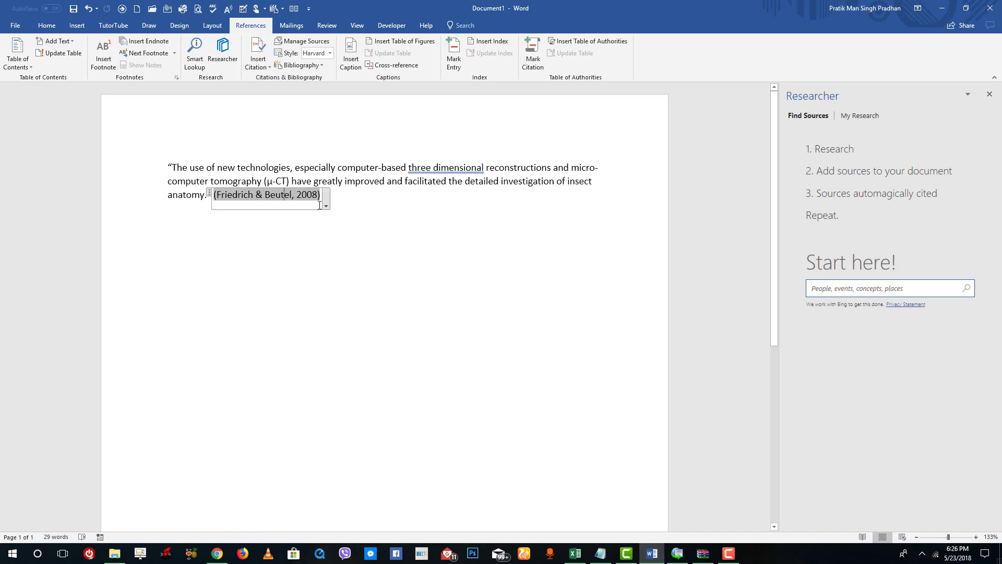
left_click(326, 205)
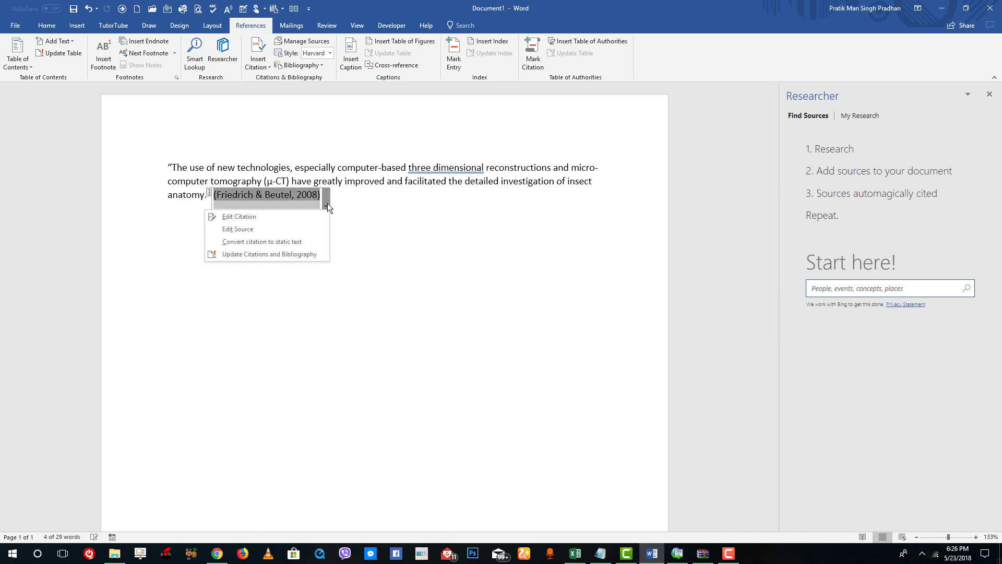
left_click(262, 217)
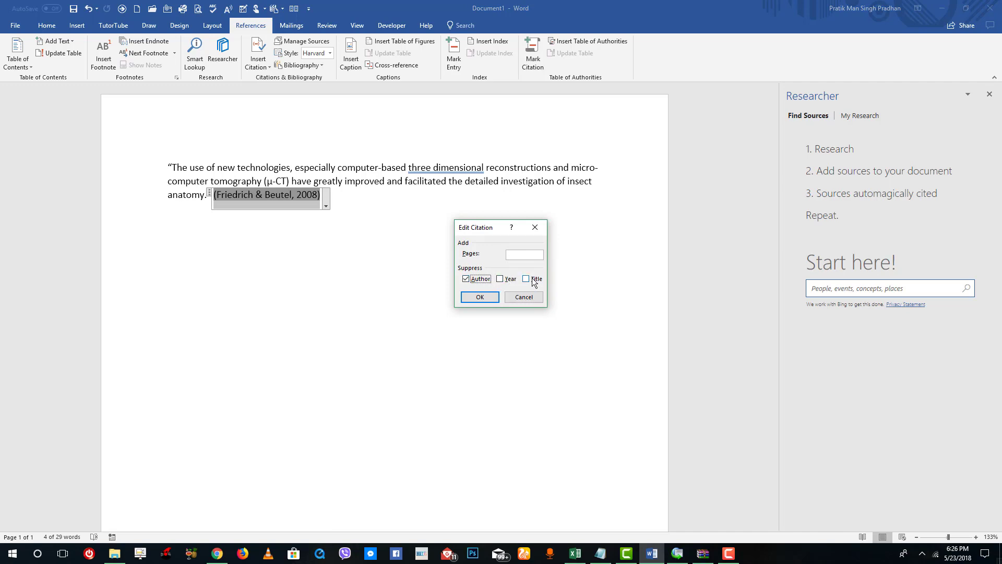
left_click(480, 297)
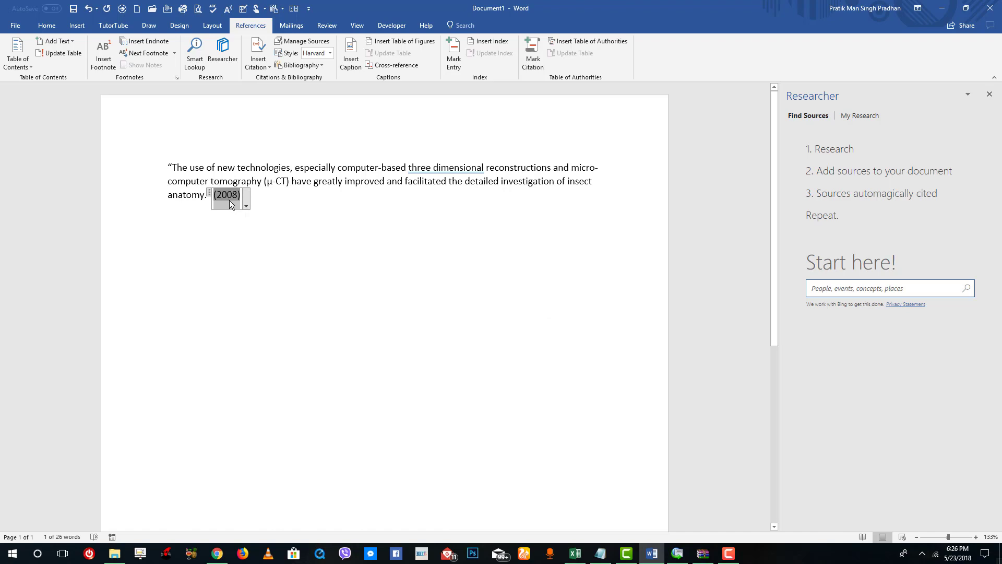
- View the citation's source details and close them without changing anything
left_click(215, 195)
left_click(246, 199)
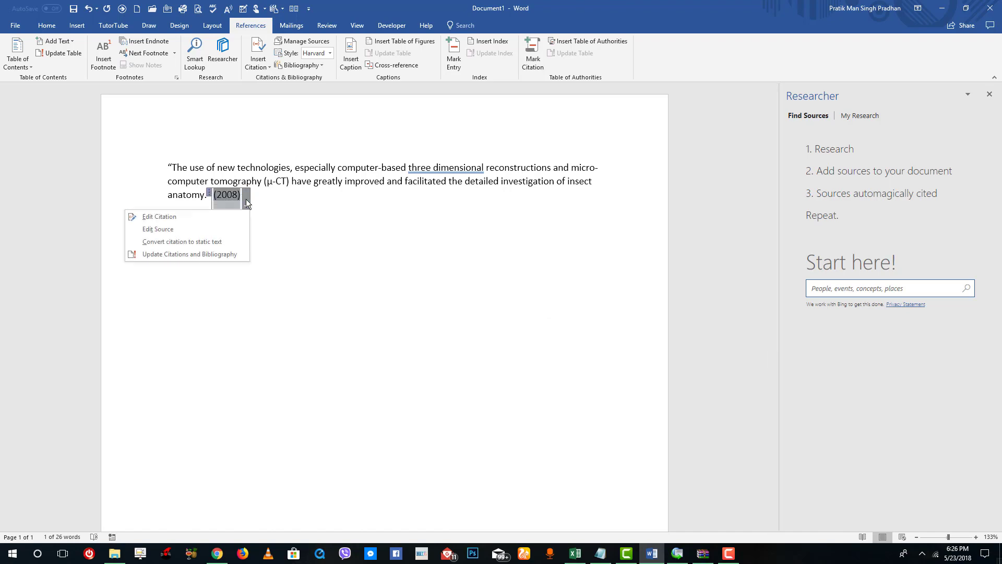
left_click(192, 229)
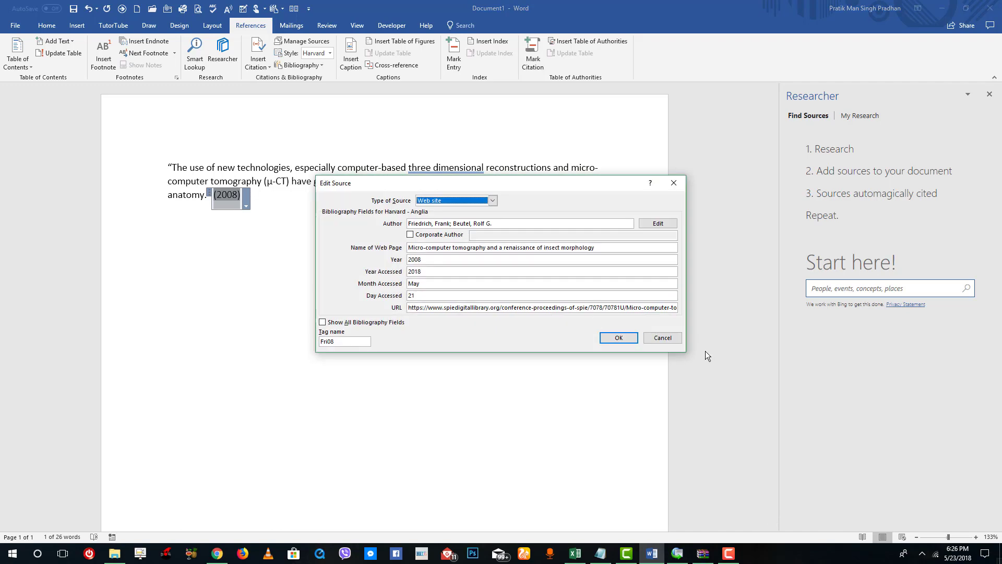
left_click(662, 338)
- Stop suppressing the author in the citation and recheck the citation's suppression options
left_click(247, 206)
left_click(205, 221)
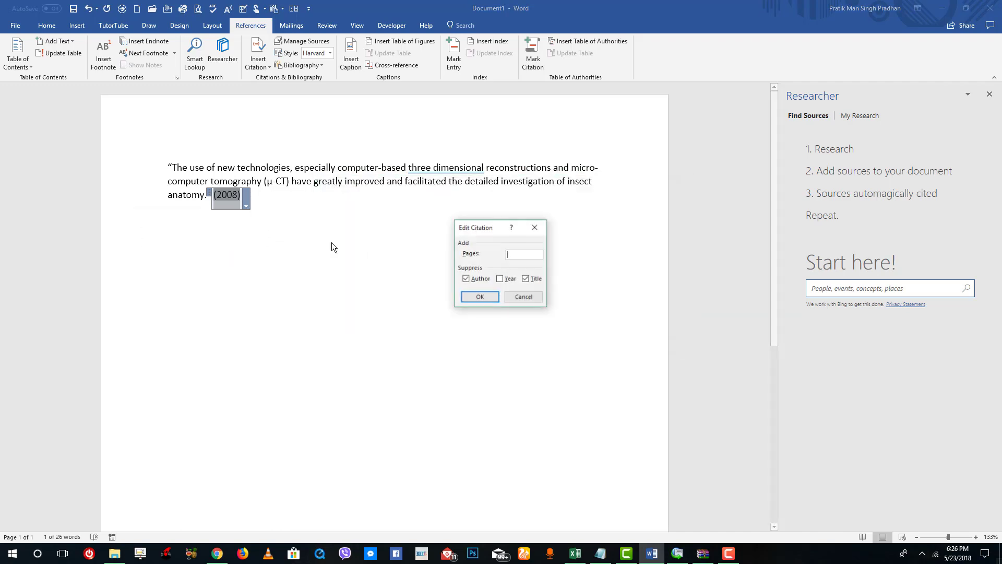
left_click(471, 296)
left_click(325, 205)
left_click(288, 225)
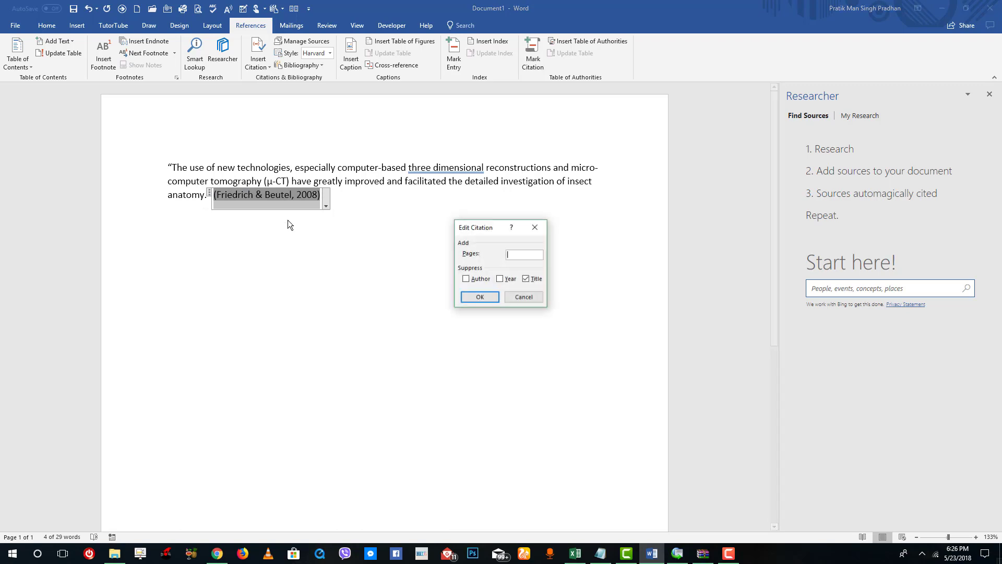
left_click(520, 295)
- Try converting the citation to static text, select part of it, and undo the conversion
left_click(326, 204)
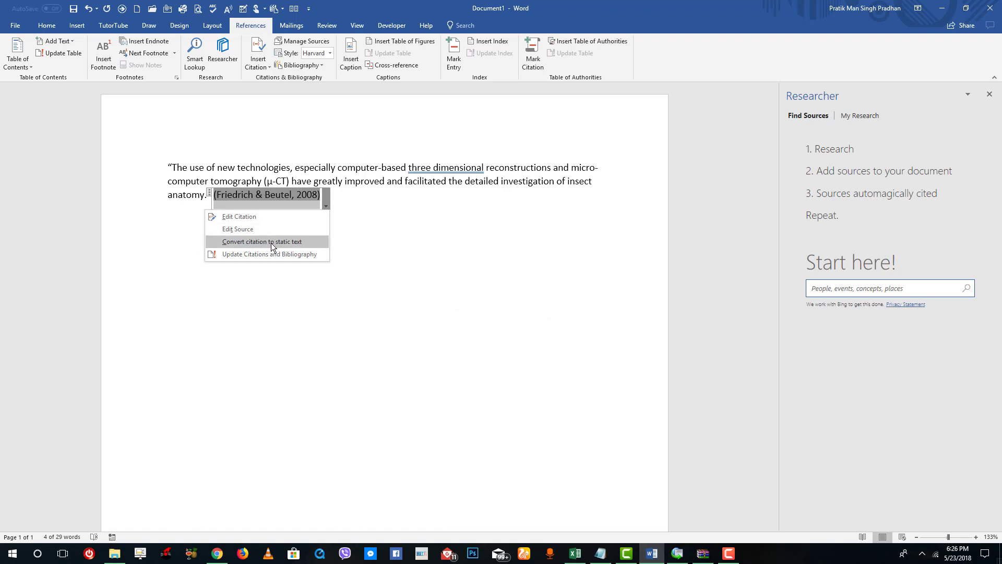
left_click(272, 243)
left_click_drag(265, 197, 308, 198)
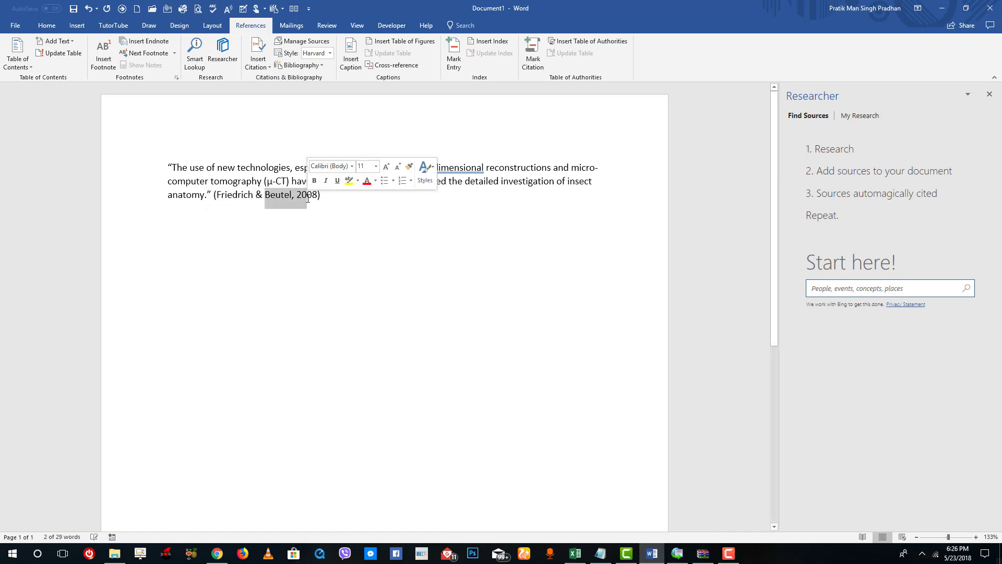
key("ctrl+z")
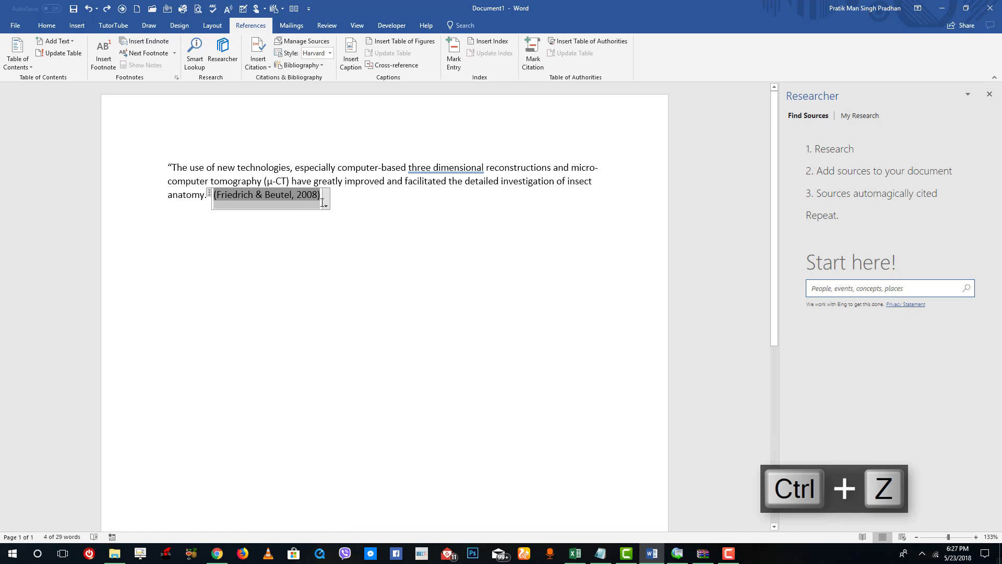
- Edit the citation's source to alter the spelling of the first author's surname and update both the master and document lists
left_click(314, 196)
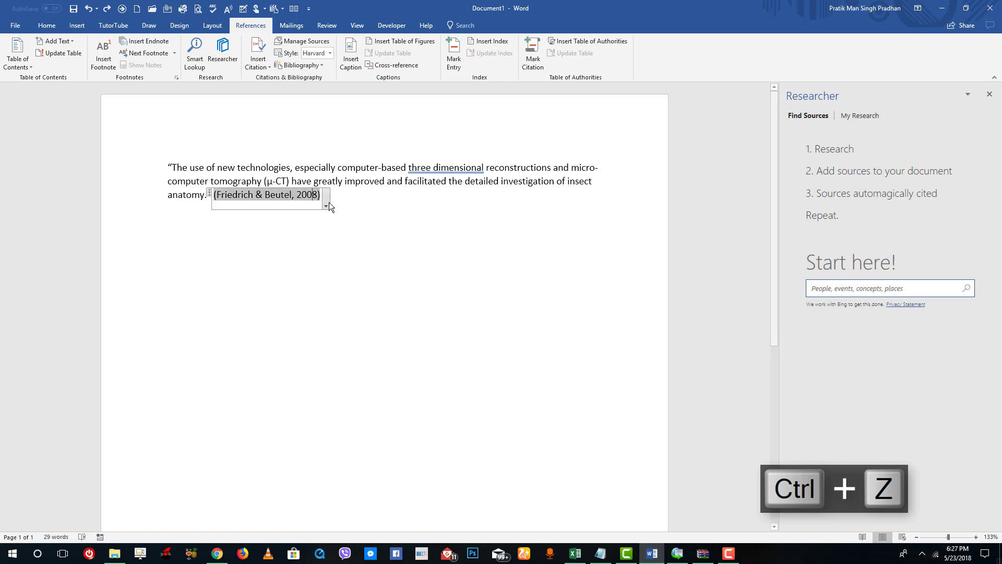
left_click(326, 204)
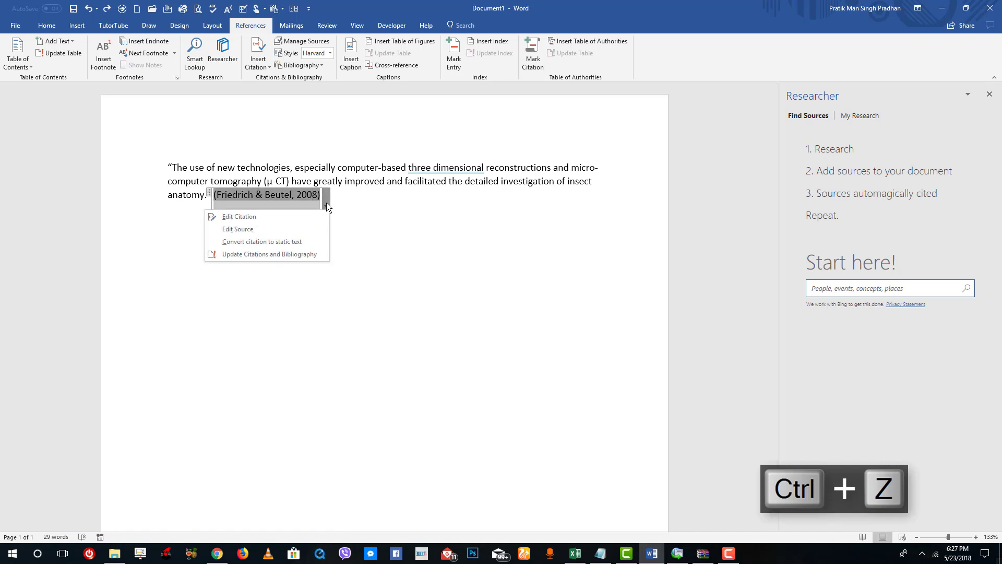
left_click(254, 229)
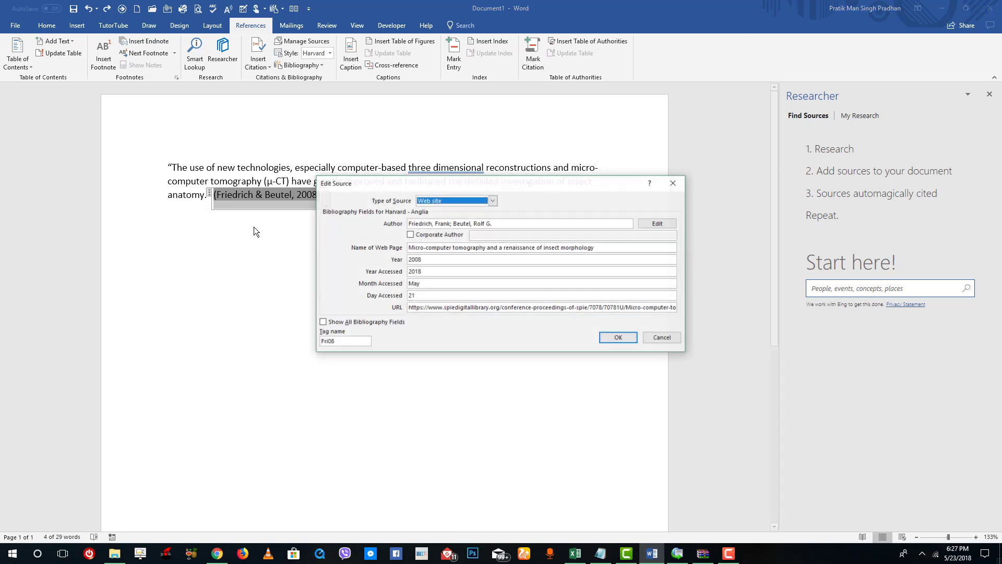
left_click(450, 223)
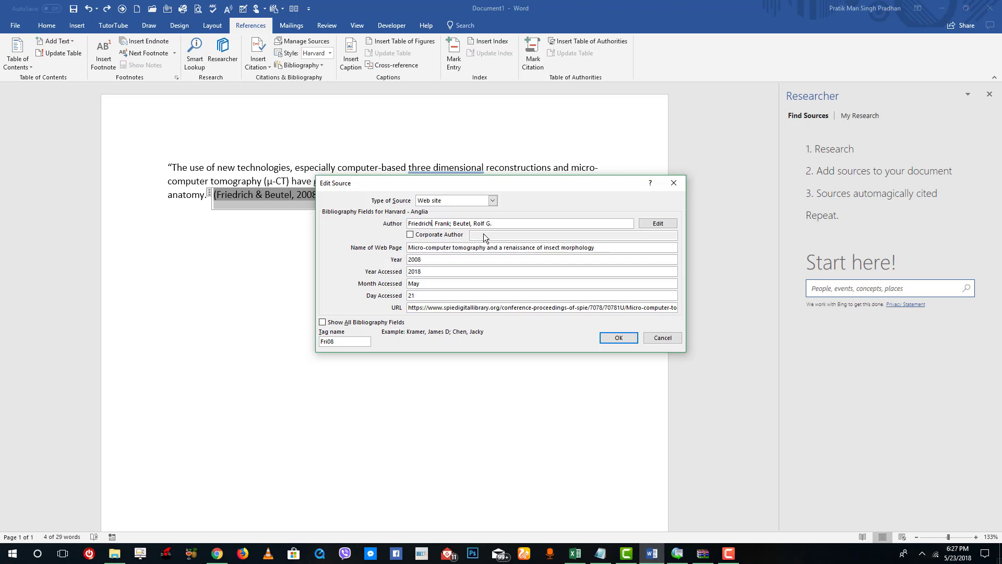
key("BackSpace")
left_click(625, 339)
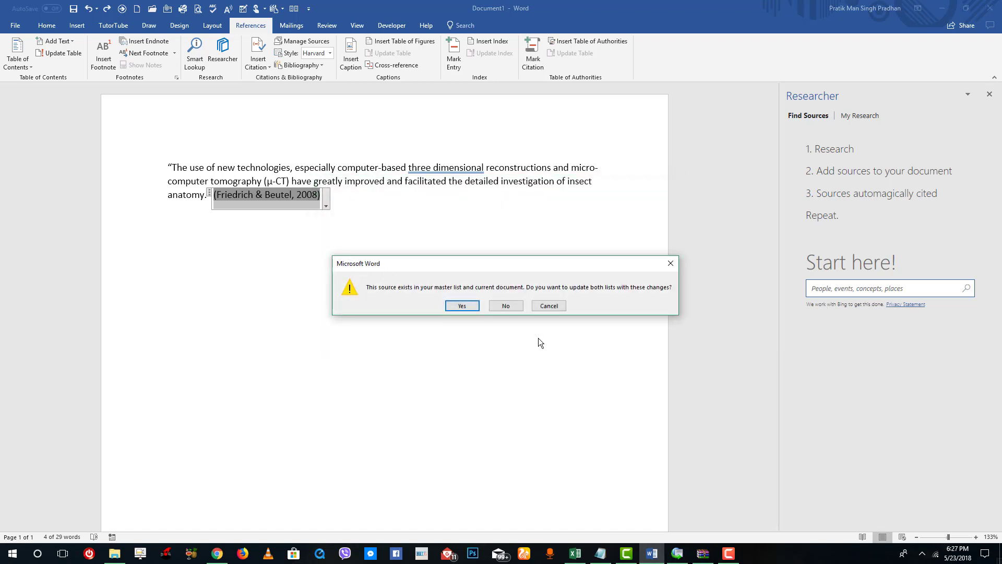
left_click(471, 306)
- Check the citation's page and suppression options without changing them
left_click(326, 203)
left_click(281, 216)
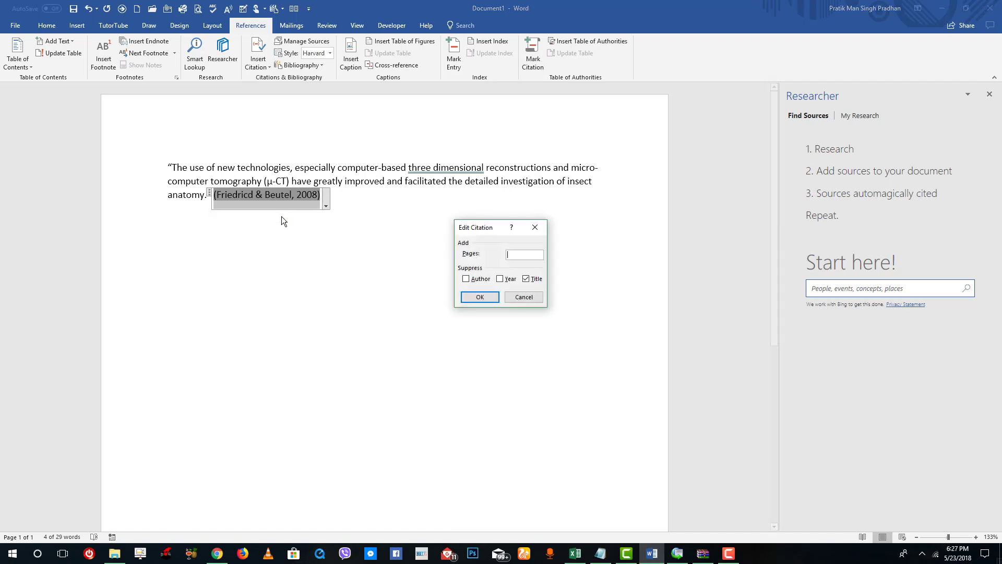
left_click(477, 296)
- Restore the correct spelling of the first author's surname in the source and update both source lists
left_click(326, 205)
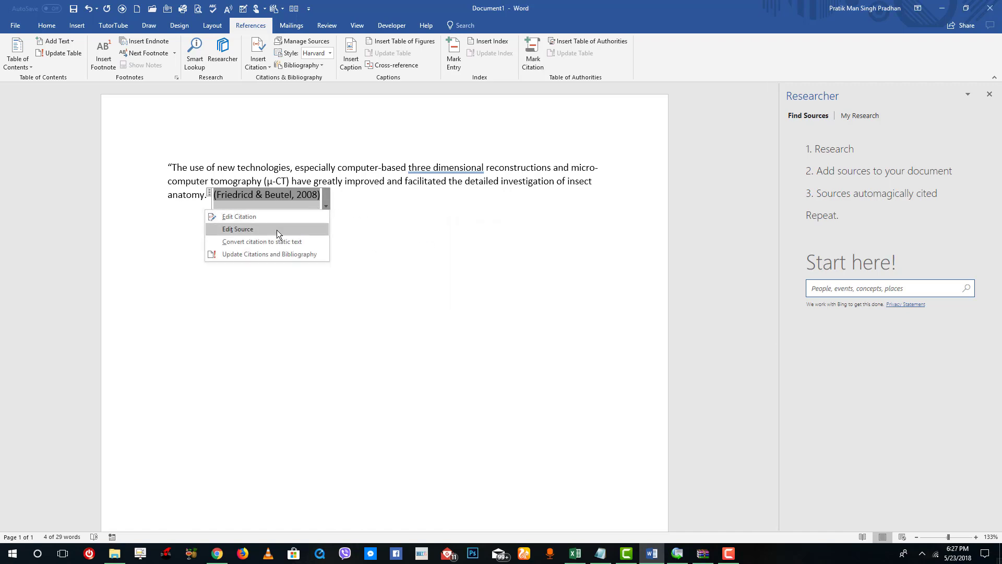
left_click(277, 229)
left_click(433, 223)
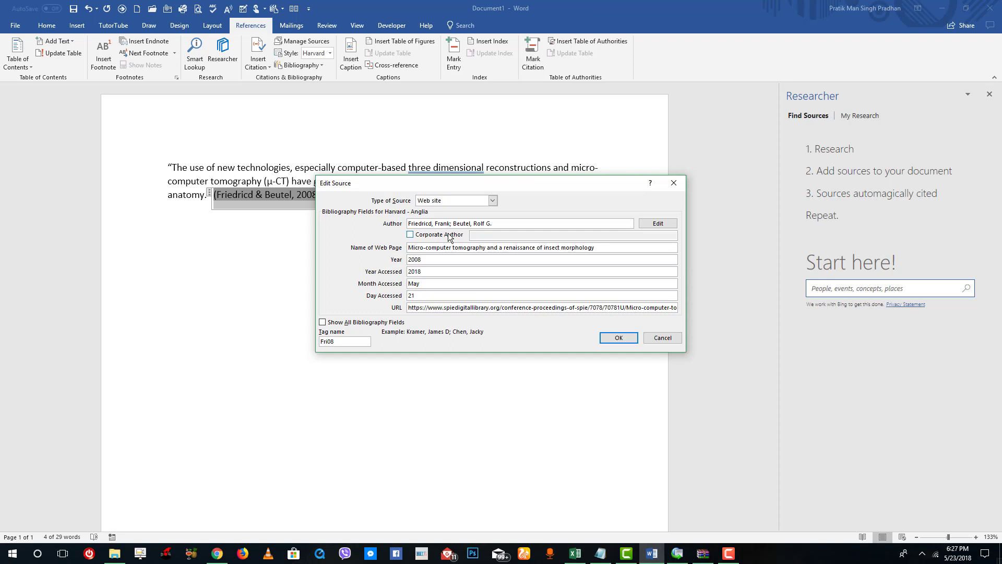
left_click(618, 337)
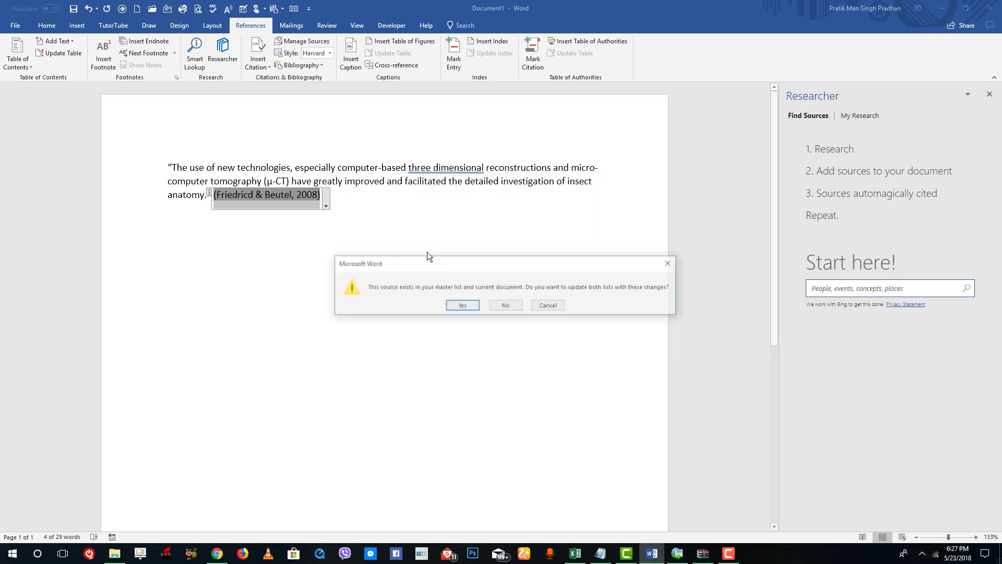
left_click(456, 305)
left_click(407, 209)
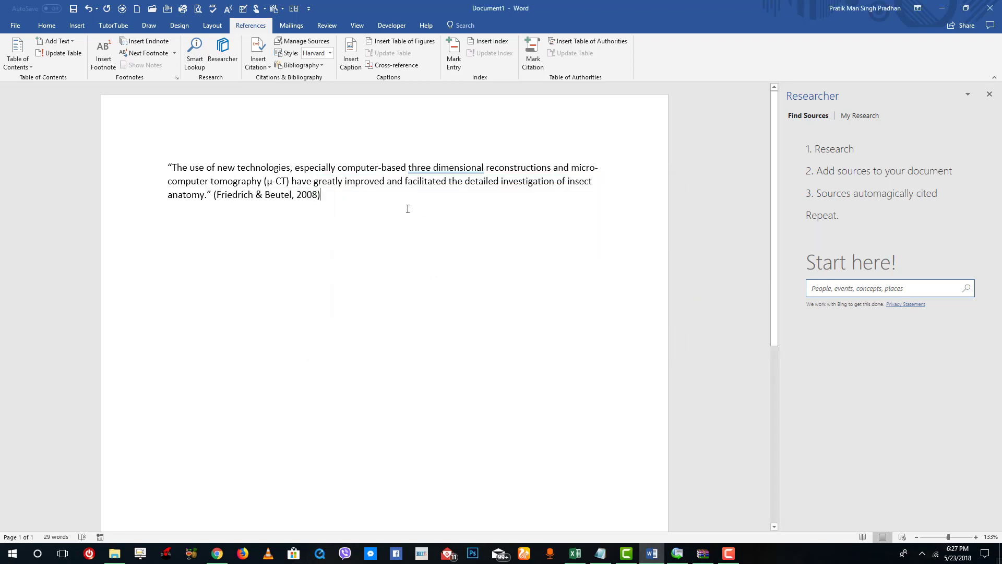
left_click(258, 58)
left_click(286, 85)
left_click(134, 236)
key("Delete")
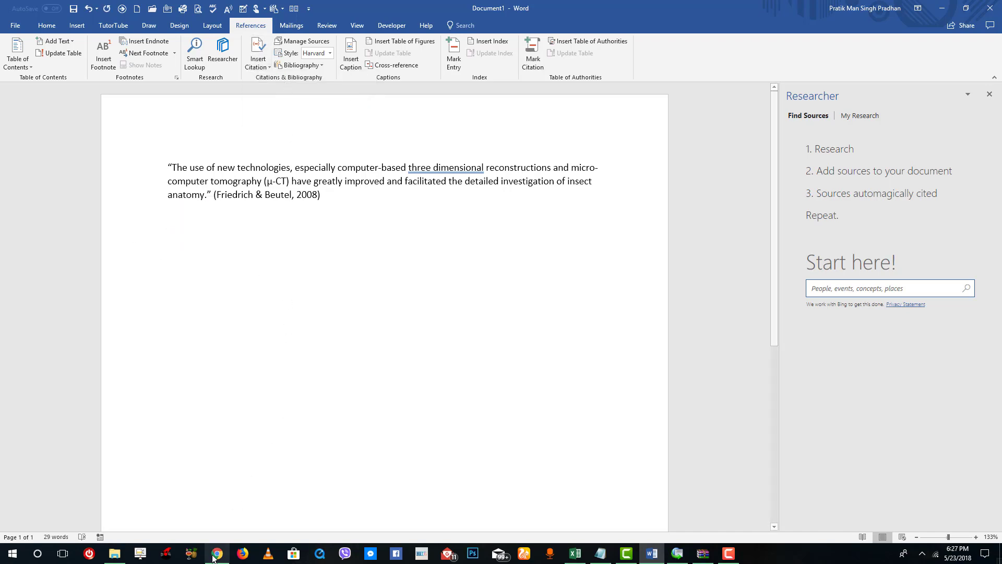
- Switch to Chrome and search Google Books for "motion graphics"
left_click(214, 554)
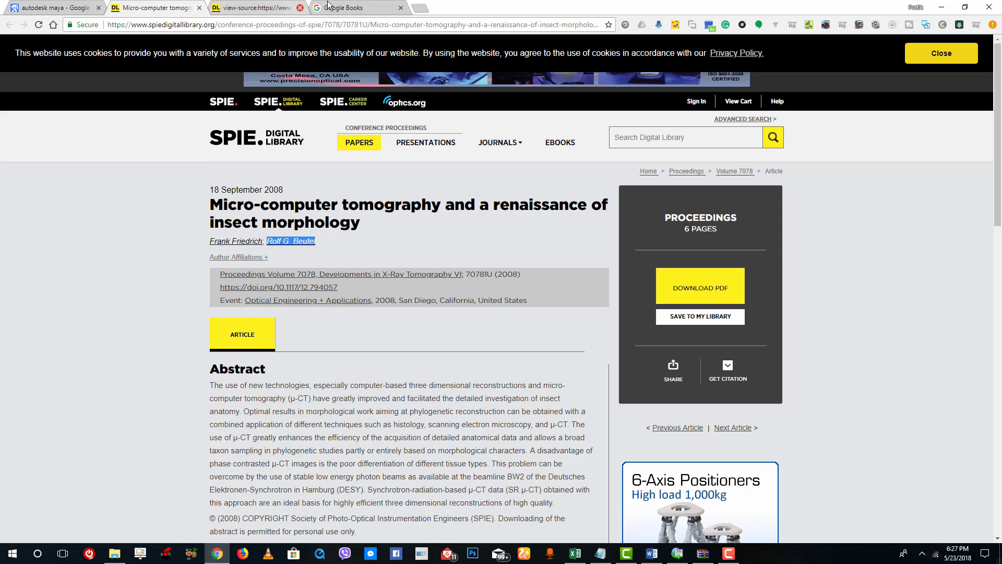
left_click(369, 6)
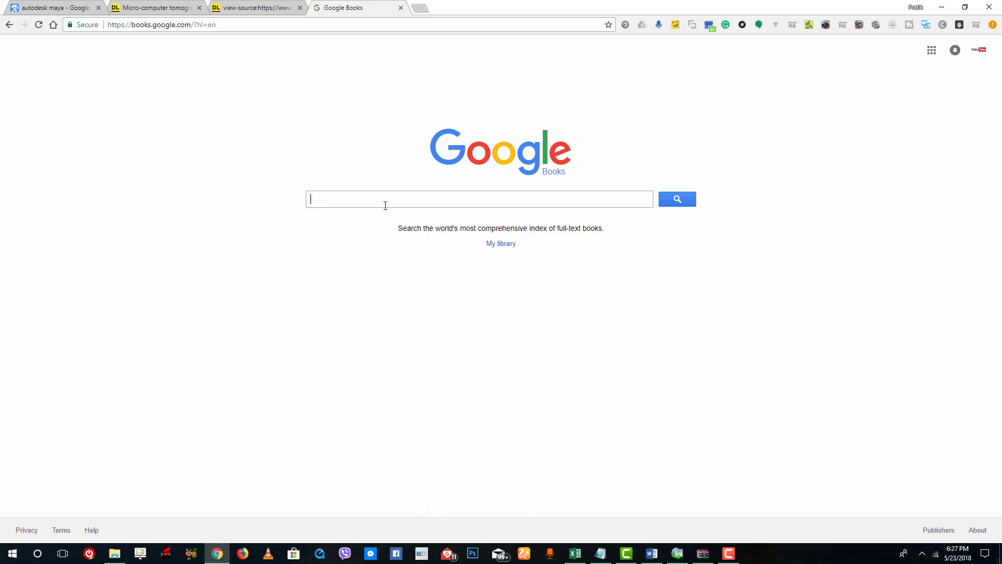
type("motion graphics")
key("Return")
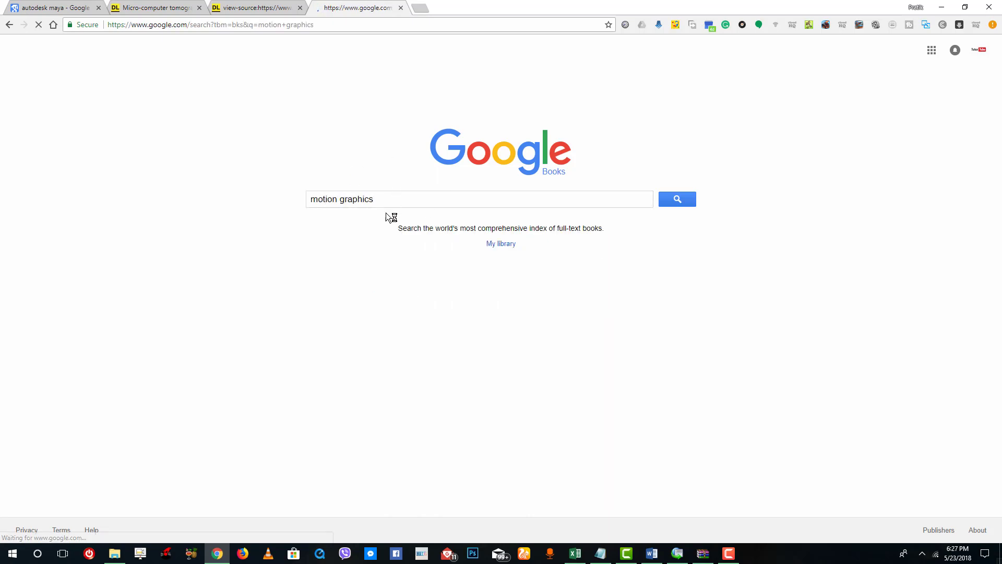
- Check the book The History of Motion Graphics and open the preview of Motion Graphic Design: Applied History and Aesthetics instead
left_click(146, 133)
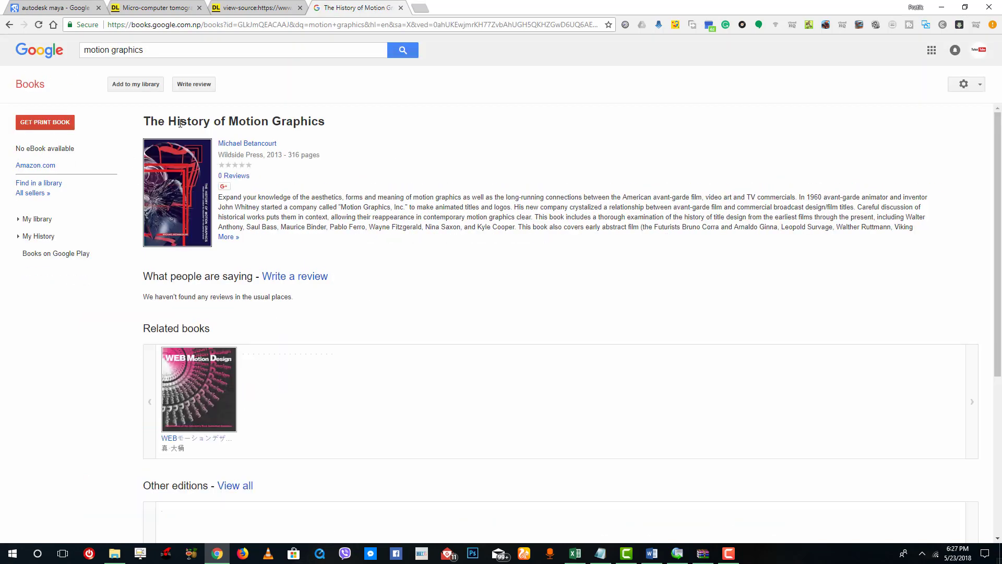
left_click(9, 25)
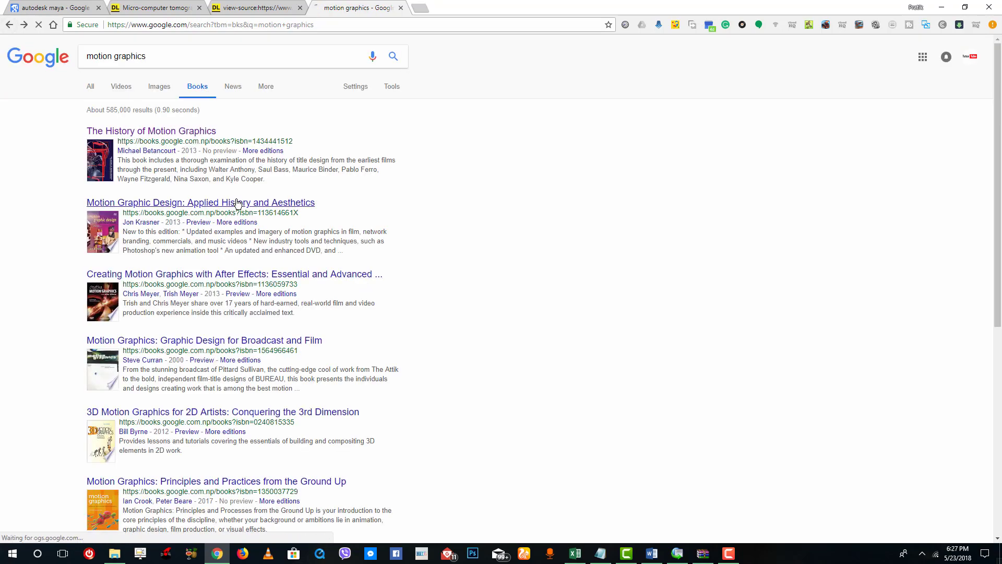
left_click(237, 203)
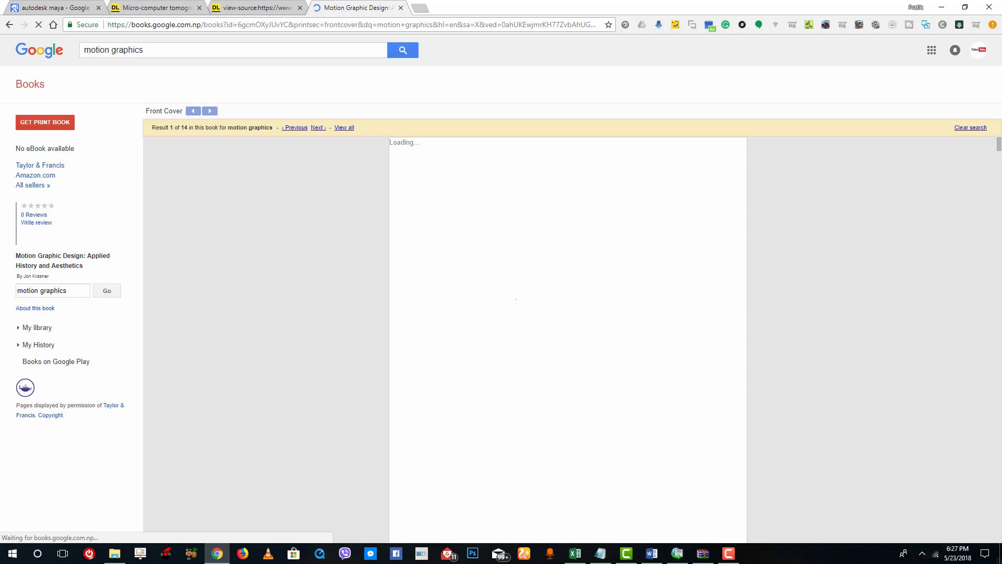
- Look through the chapter 3 pages of the book preview for a citable passage and check its page number
scroll(504, 321, "down", 10)
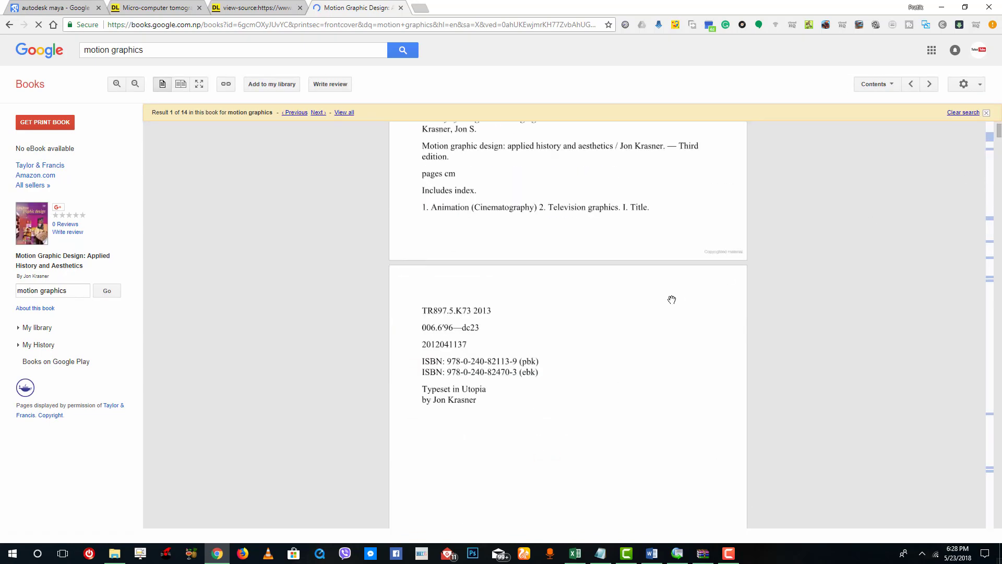
scroll(672, 300, "down", 10)
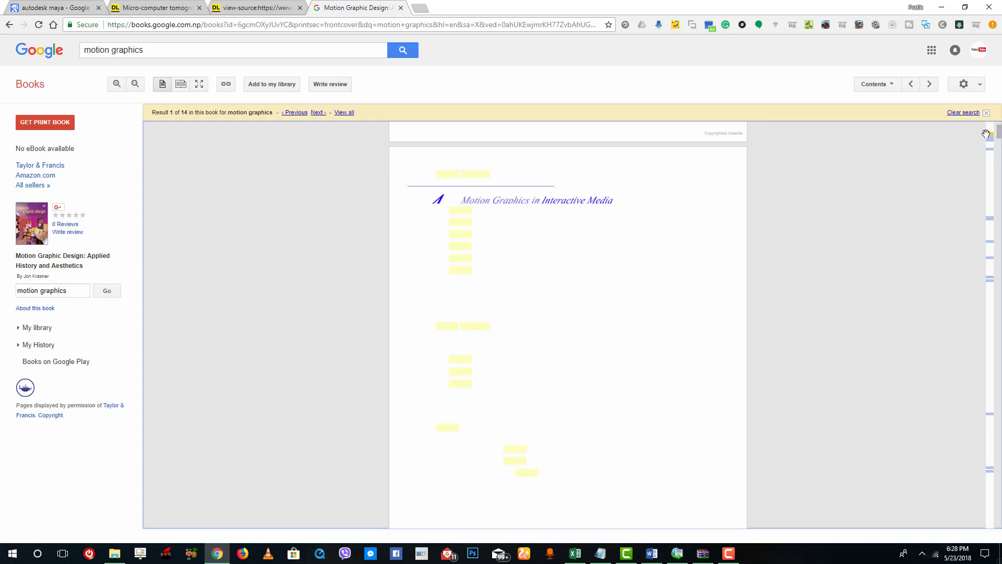
scroll(919, 251, "down", 10)
scroll(979, 207, "down", 10)
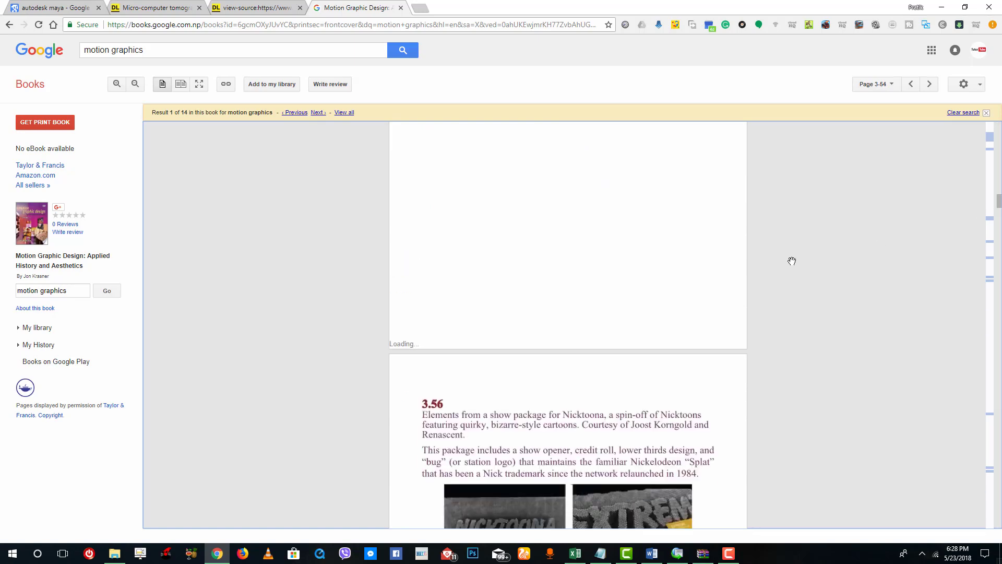
scroll(783, 264, "down", 4)
scroll(774, 269, "down", 1)
scroll(574, 220, "up", 1)
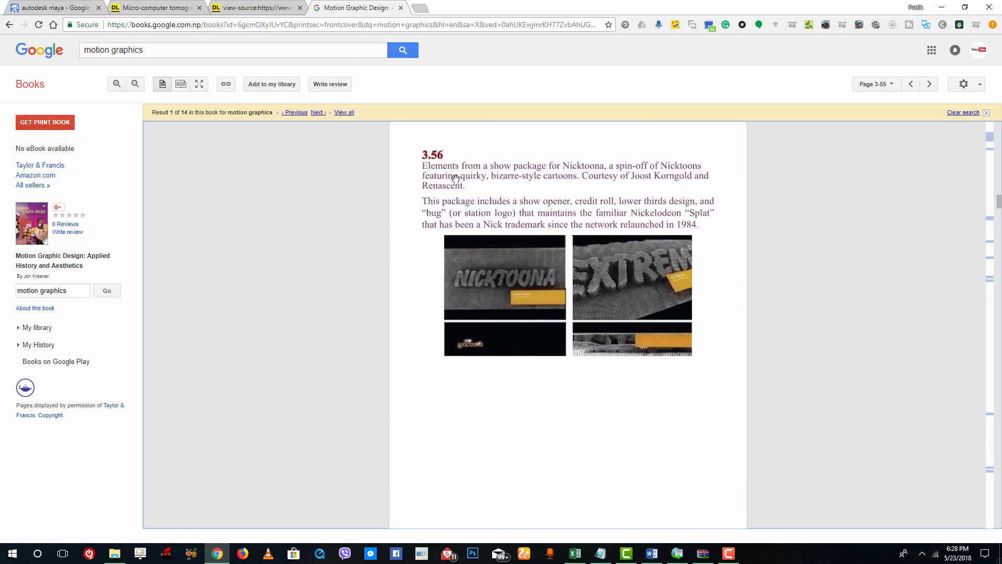
scroll(457, 179, "down", 2)
scroll(452, 183, "up", 1)
scroll(428, 212, "up", 1)
scroll(459, 193, "down", 4)
scroll(665, 406, "up", 6)
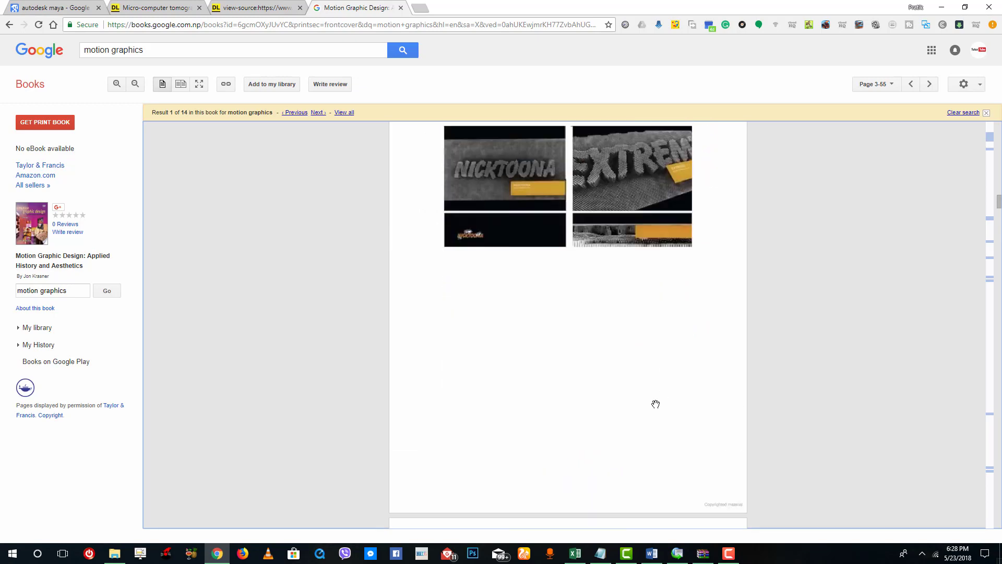
scroll(540, 301, "down", 10)
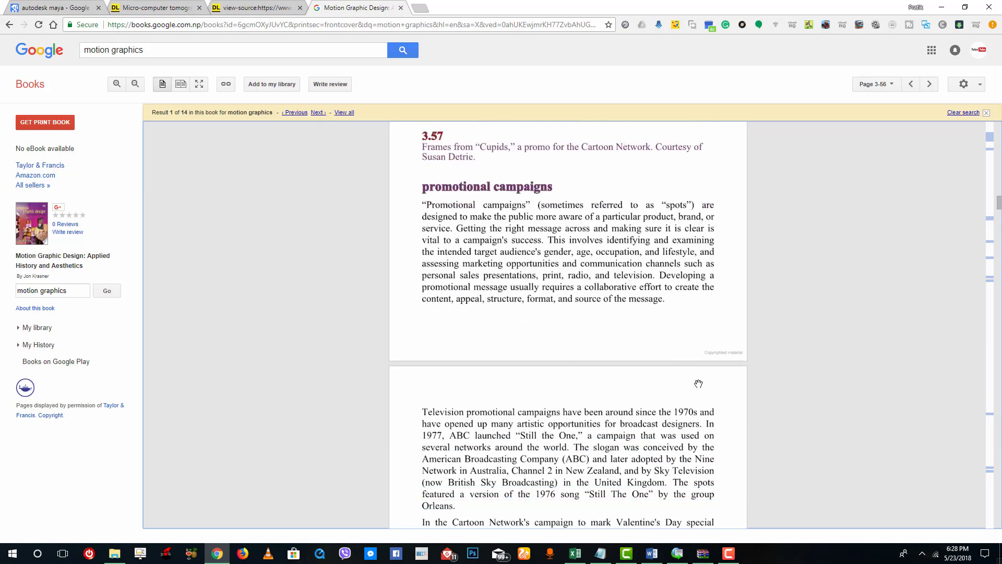
scroll(694, 386, "up", 10)
scroll(619, 374, "up", 8)
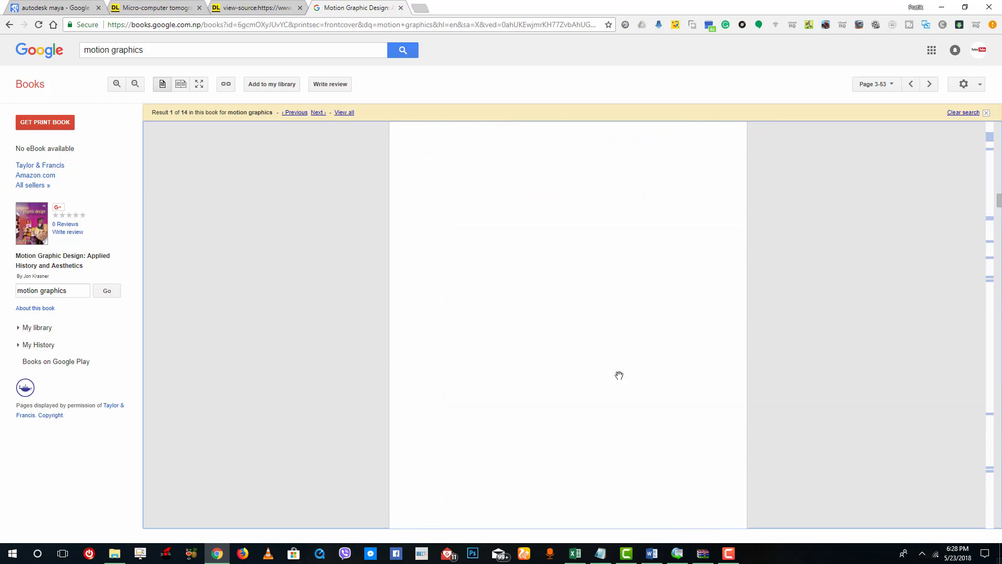
scroll(906, 243, "down", 12)
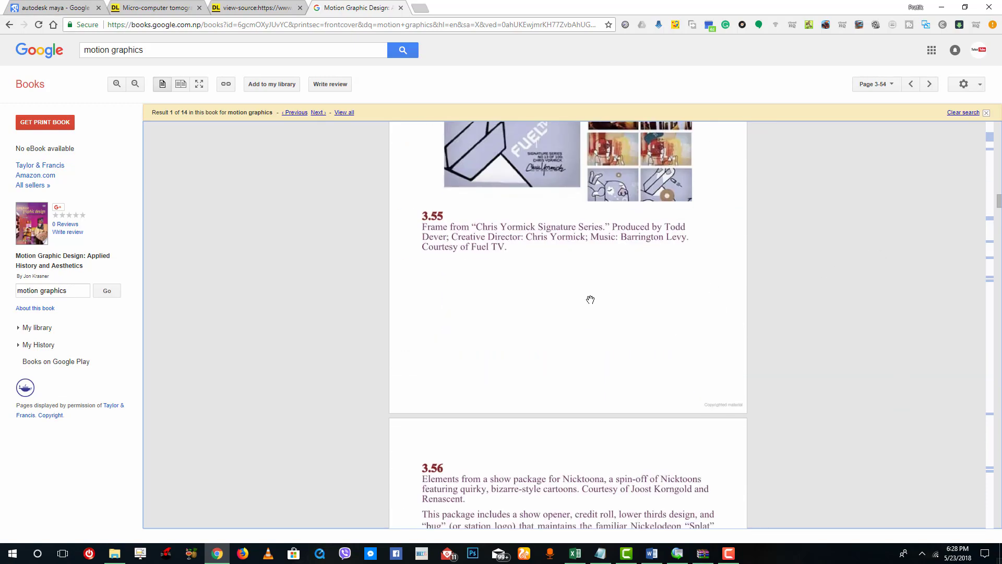
scroll(590, 299, "down", 15)
scroll(590, 300, "down", 15)
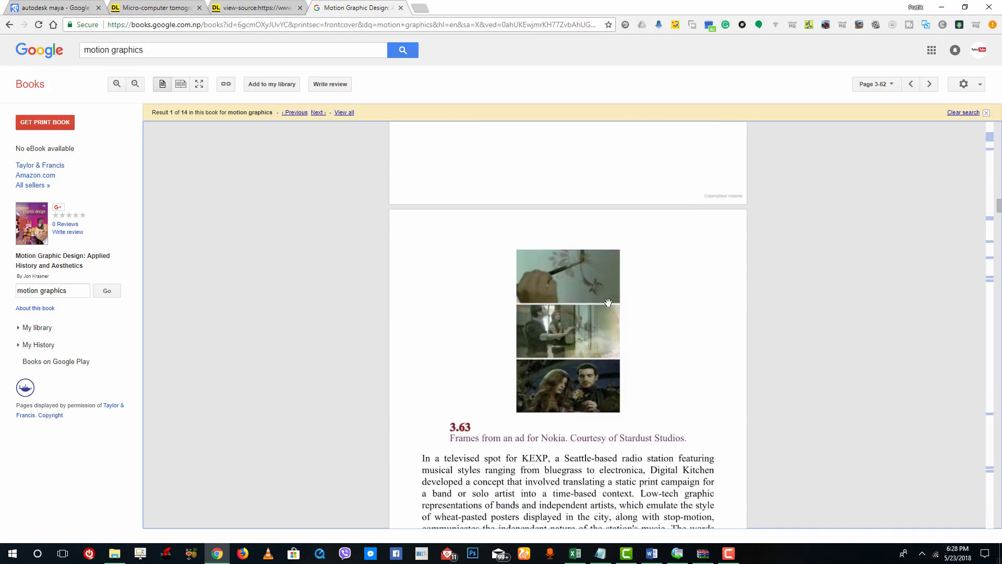
scroll(750, 338, "up", 10)
scroll(738, 322, "down", 5)
scroll(768, 290, "down", 1)
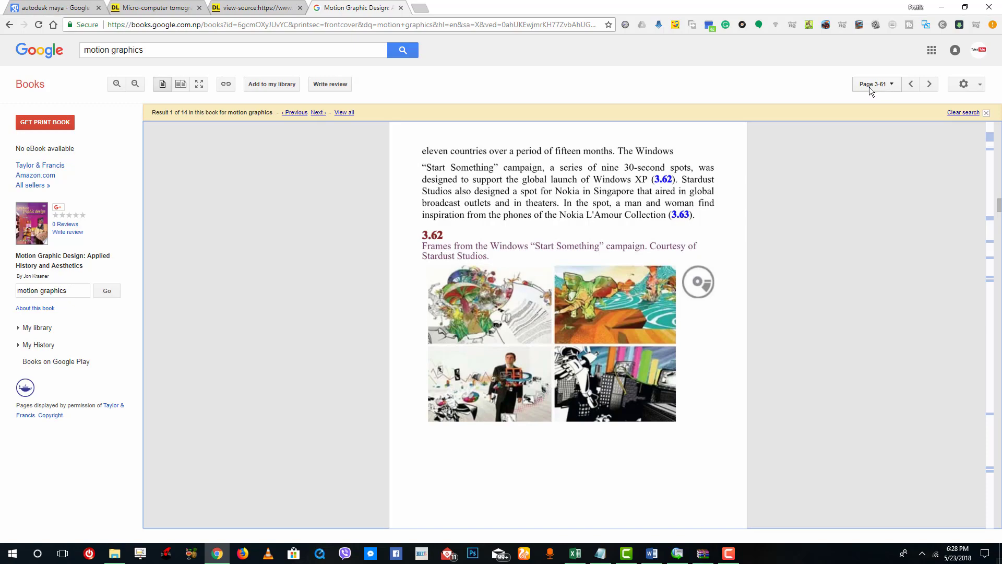
scroll(791, 218, "up", 2)
scroll(792, 217, "down", 10)
scroll(794, 218, "down", 8)
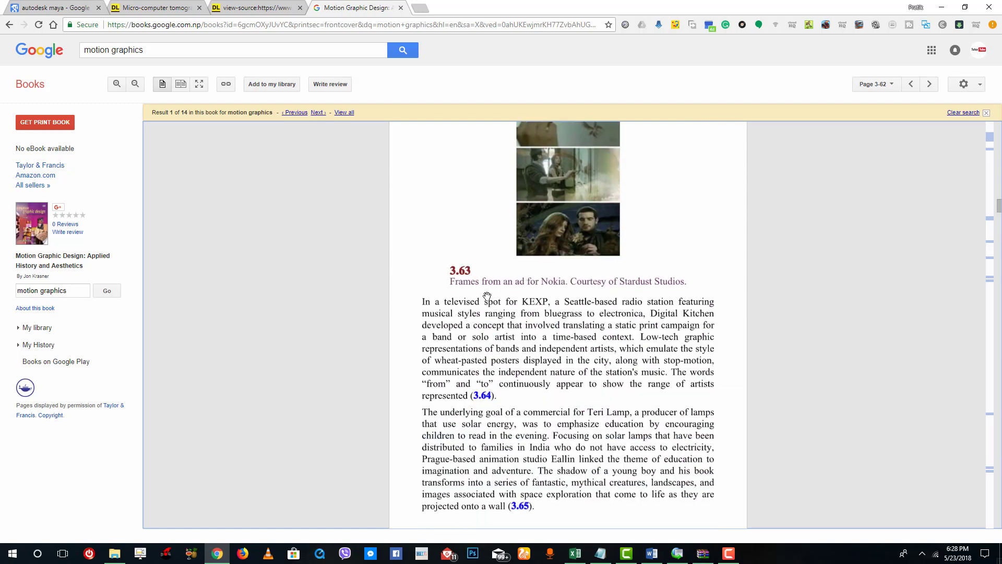
- Check the page numbering near the end of the preview and return to the Nokia and KEXP passage on page 3-62
left_click_drag(999, 207, 999, 460)
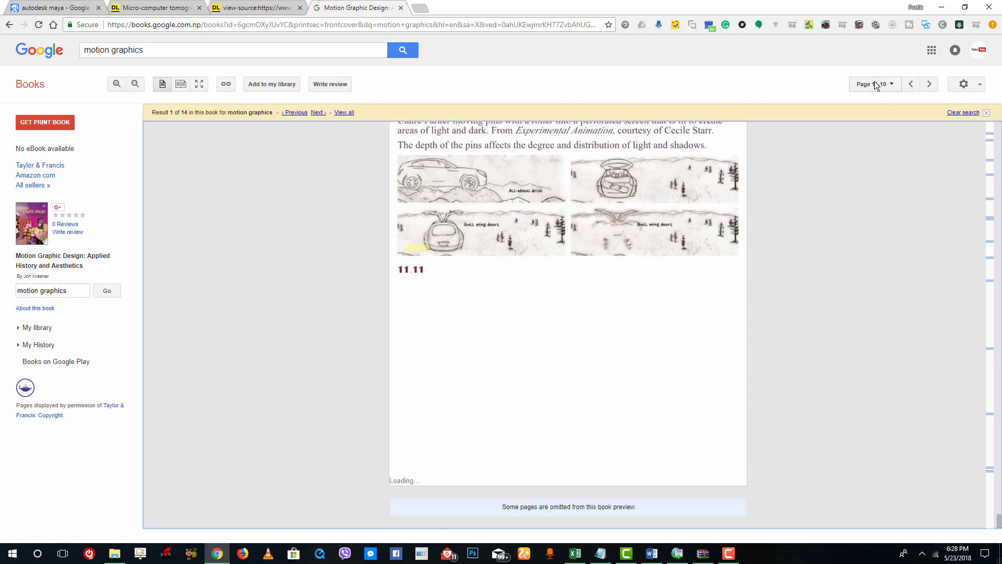
scroll(498, 333, "up", 5)
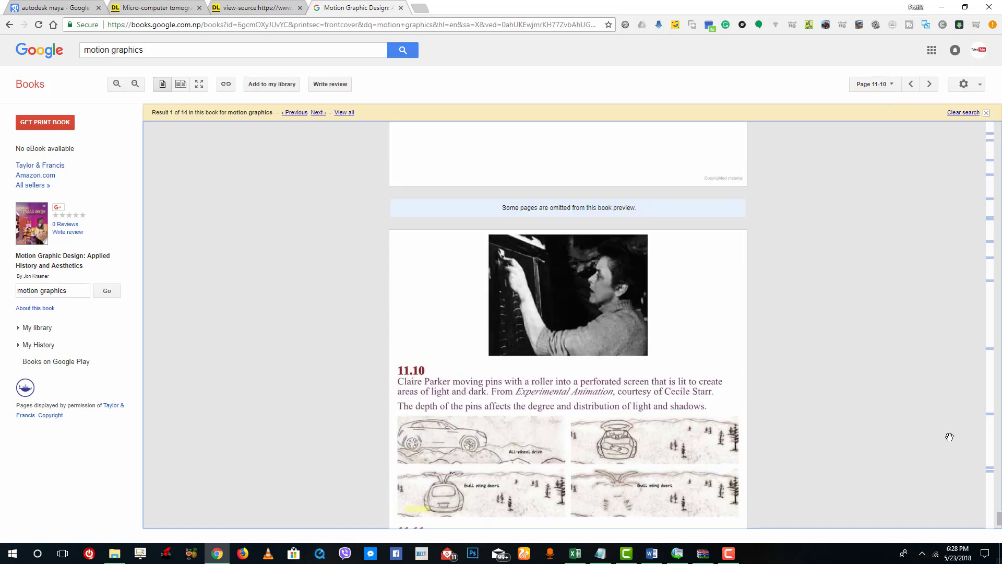
left_click_drag(999, 532, 992, 313)
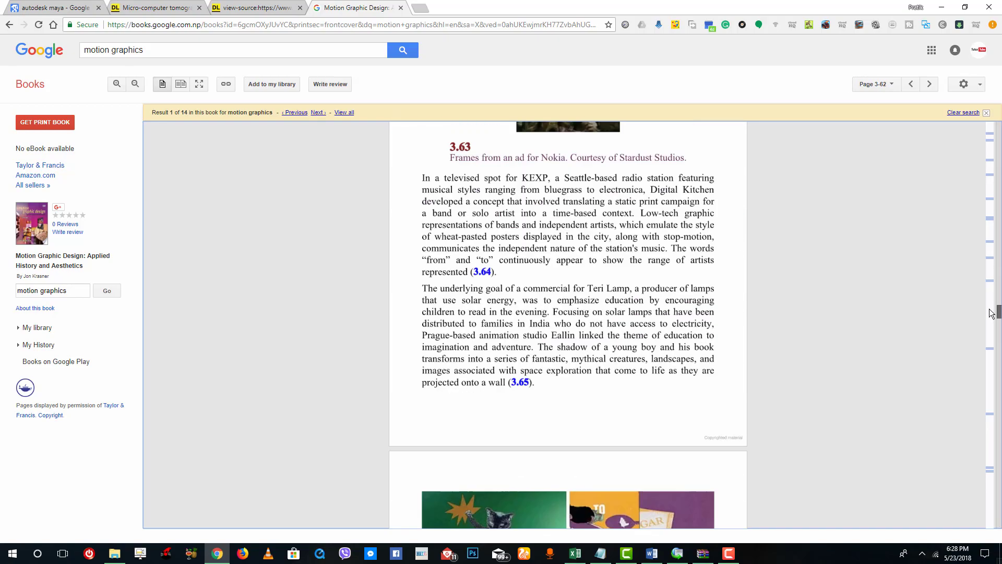
scroll(667, 270, "up", 2)
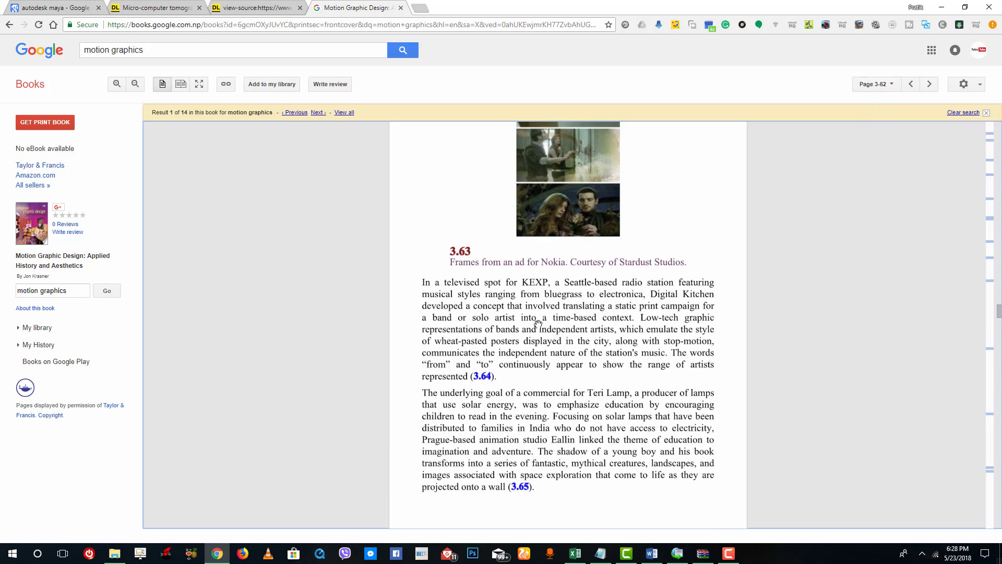
- Switch to Word and add the book's author to the new Book Section source, with the name separated into last and first name
left_click(652, 553)
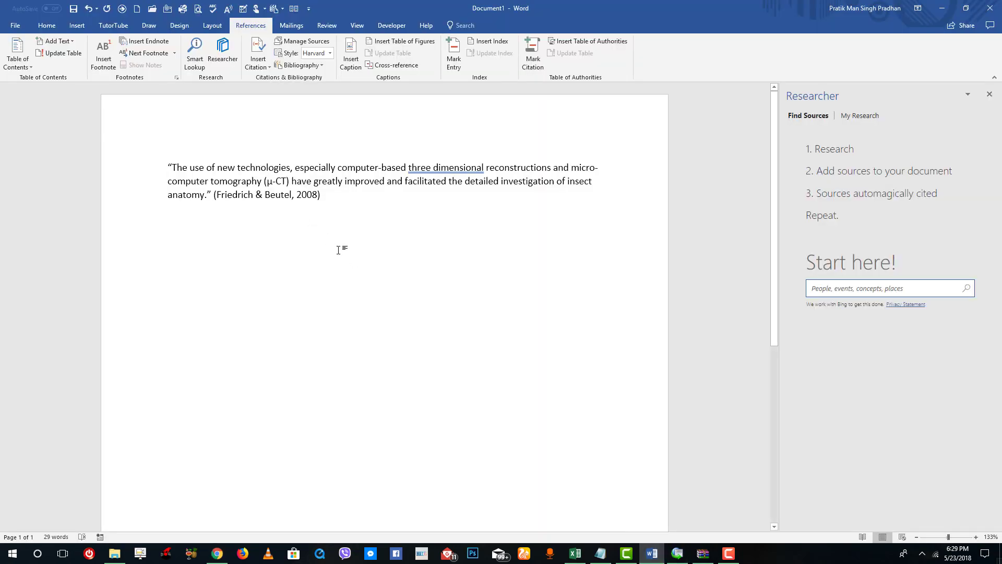
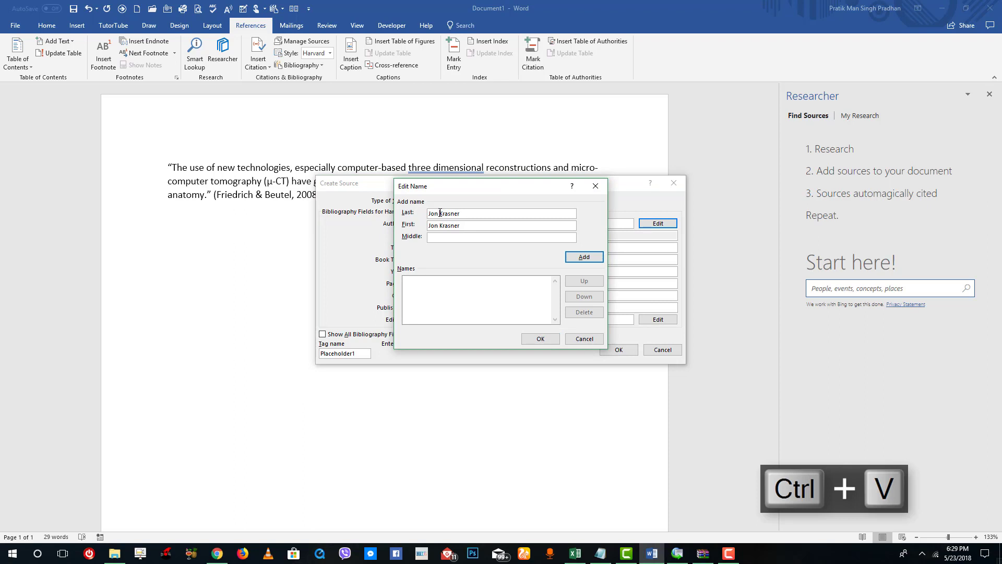
left_click_drag(440, 213, 528, 227)
key("BackSpace")
key("BackSpace")
left_click(575, 256)
left_click(542, 337)
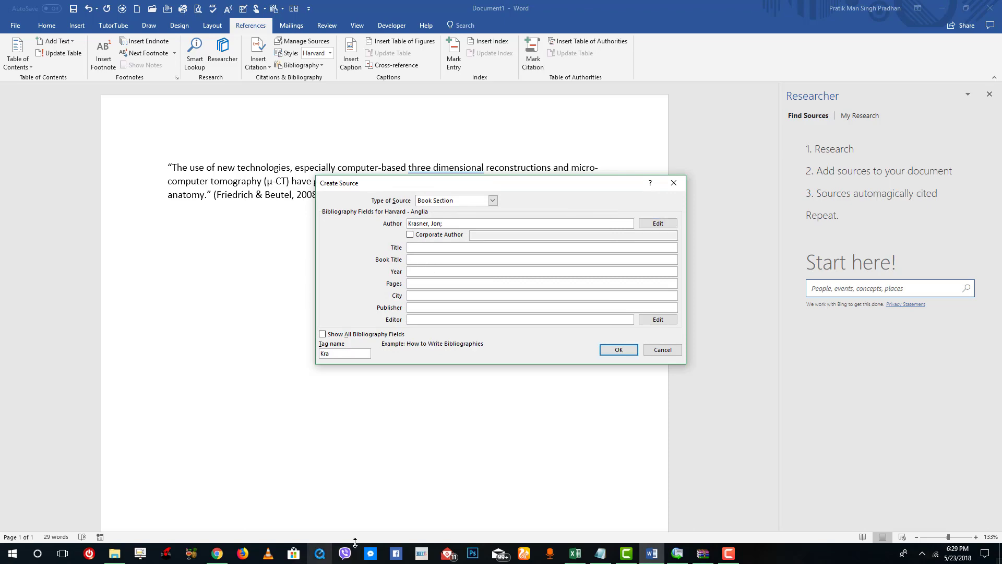
- Copy the title Motion Graphic Design: Applied History and Aesthetics from Google Books into the source's Book Title in Word, leaving Title empty
left_click(217, 554)
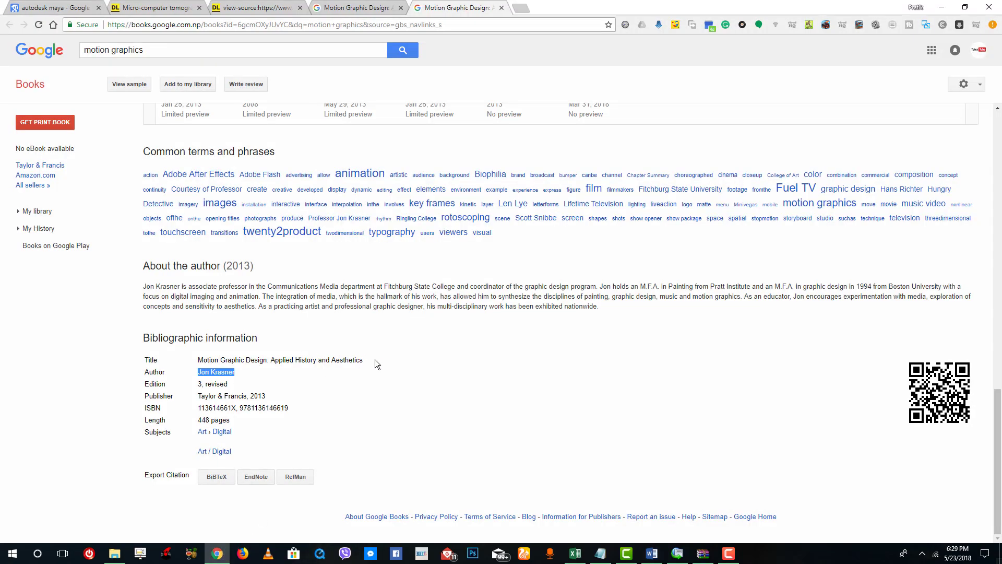
left_click_drag(376, 364, 206, 368)
triple_click(233, 360)
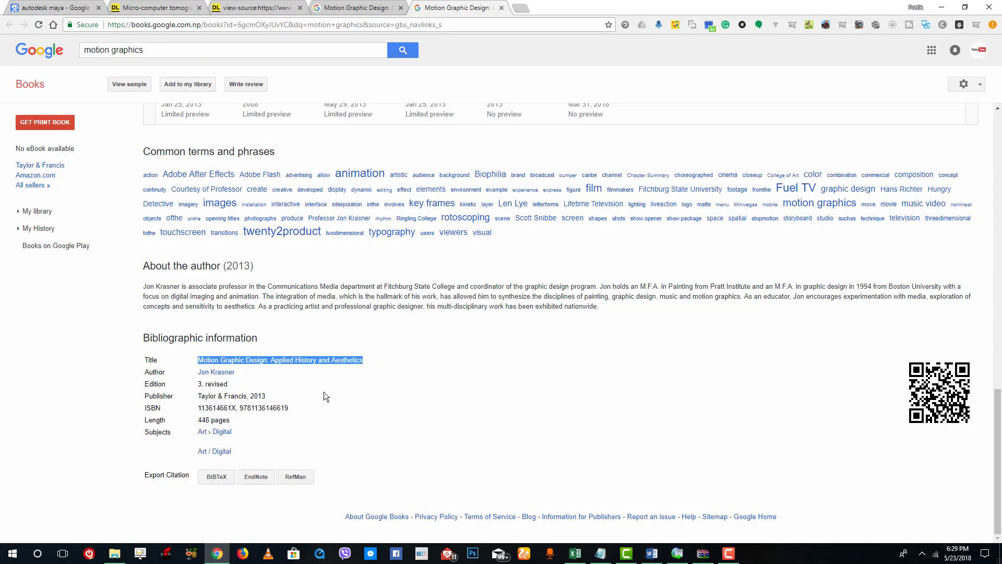
key("ctrl+c")
left_click(651, 553)
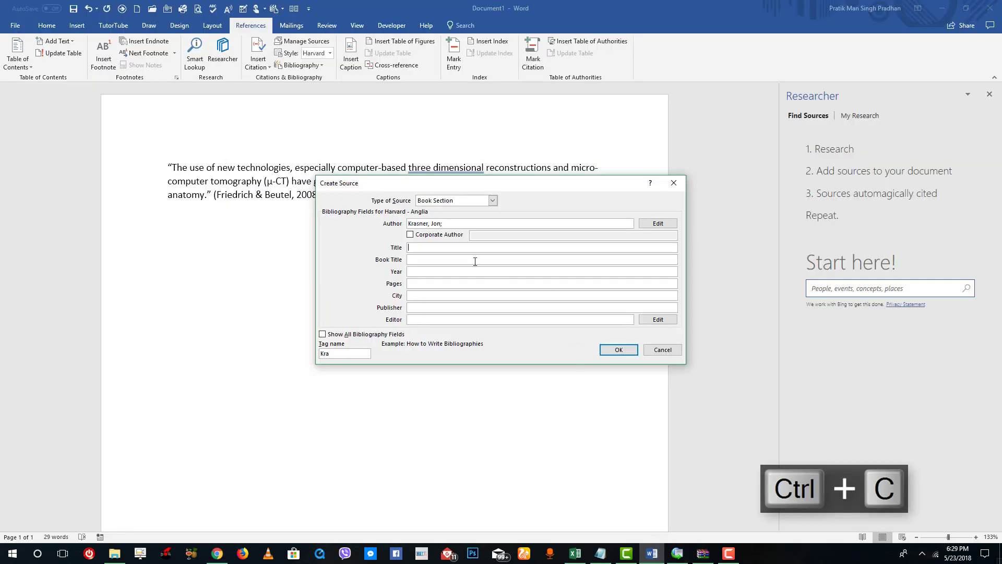
key("ctrl+v")
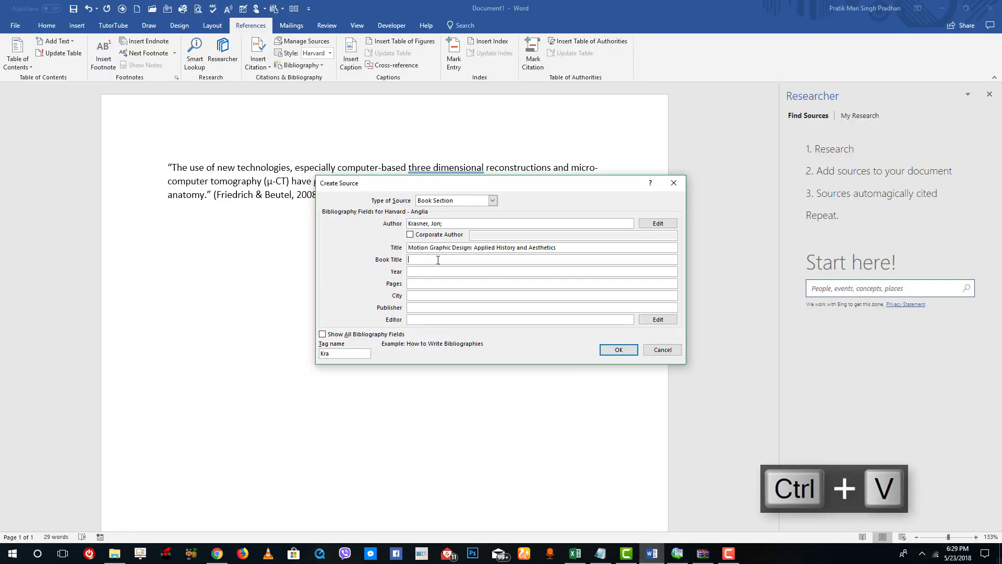
key("ctrl+v")
left_click_drag(557, 247, 380, 245)
key("Delete")
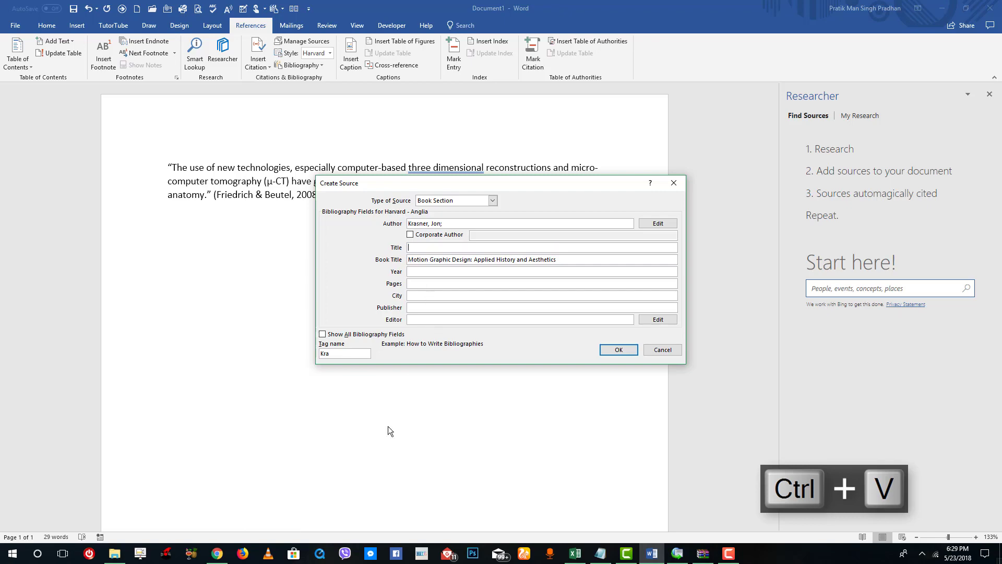
- Look up chapter 3 in the book preview's table of contents and enter Motion Graphics in Television as the source's Title in Word
left_click(218, 553)
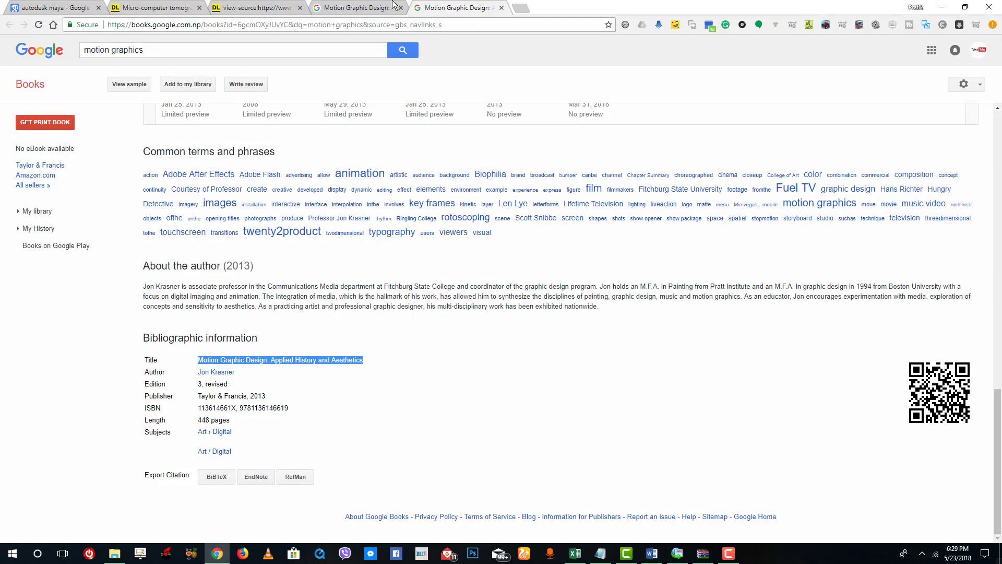
left_click(360, 8)
scroll(454, 208, "up", 10)
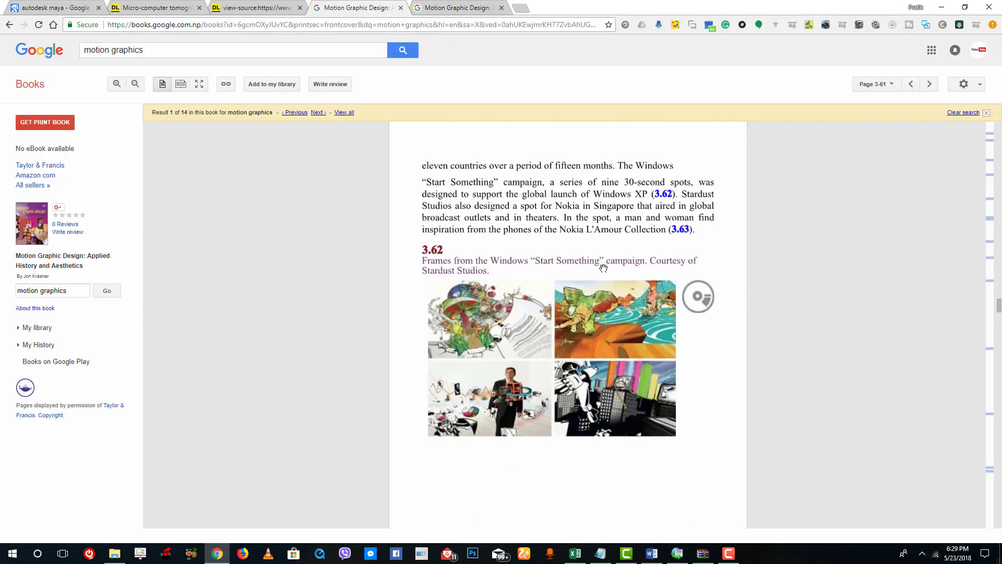
scroll(968, 357, "up", 5)
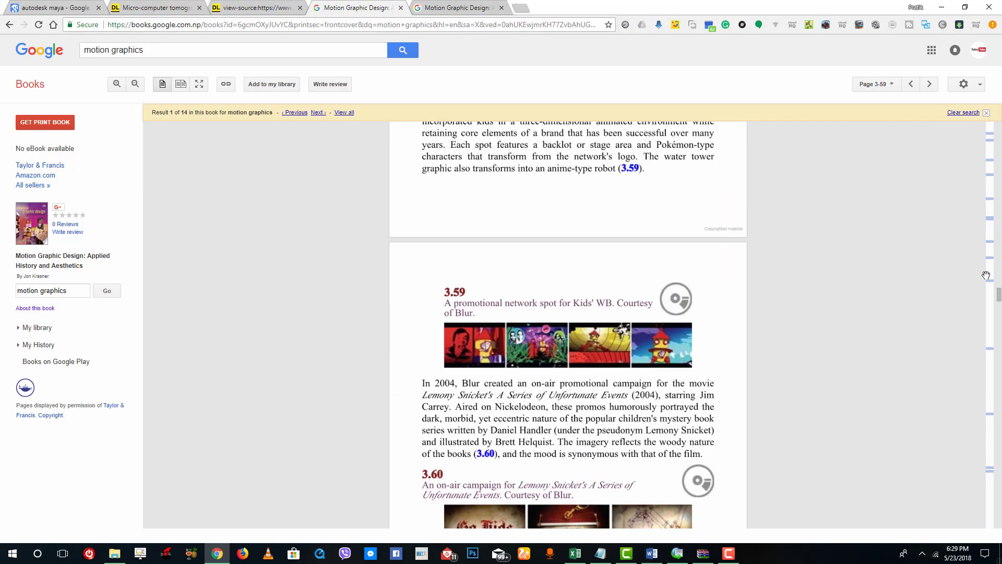
left_click_drag(999, 293, 999, 143)
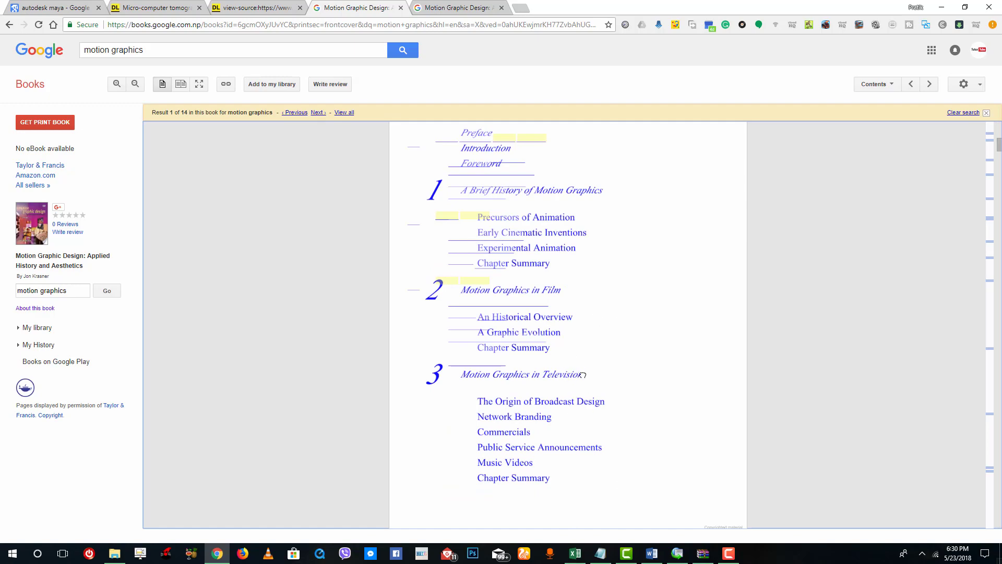
left_click(652, 554)
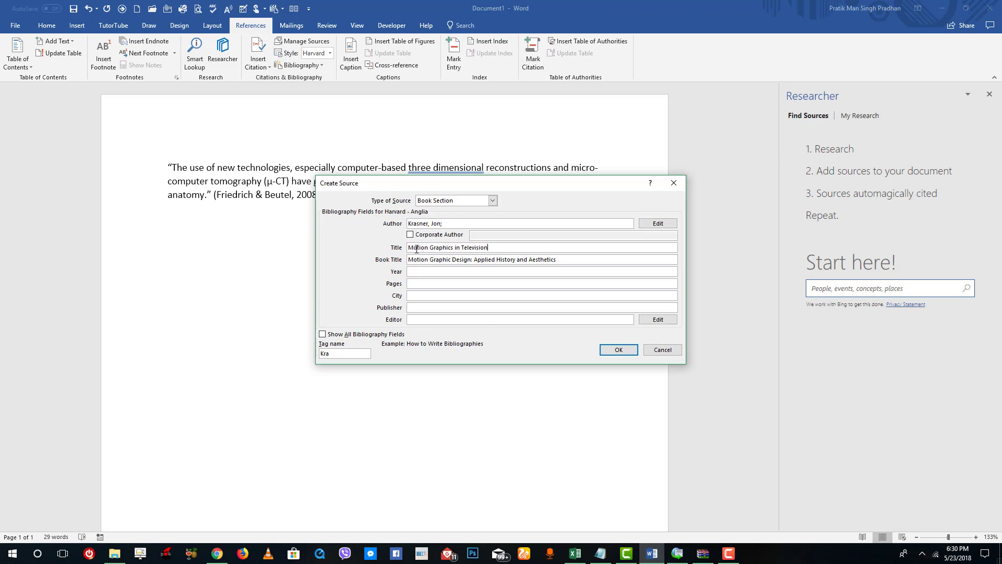
- Copy the year 2013 from the book's Google Books details page into the source's Year in Word
left_click(443, 271)
left_click(217, 553)
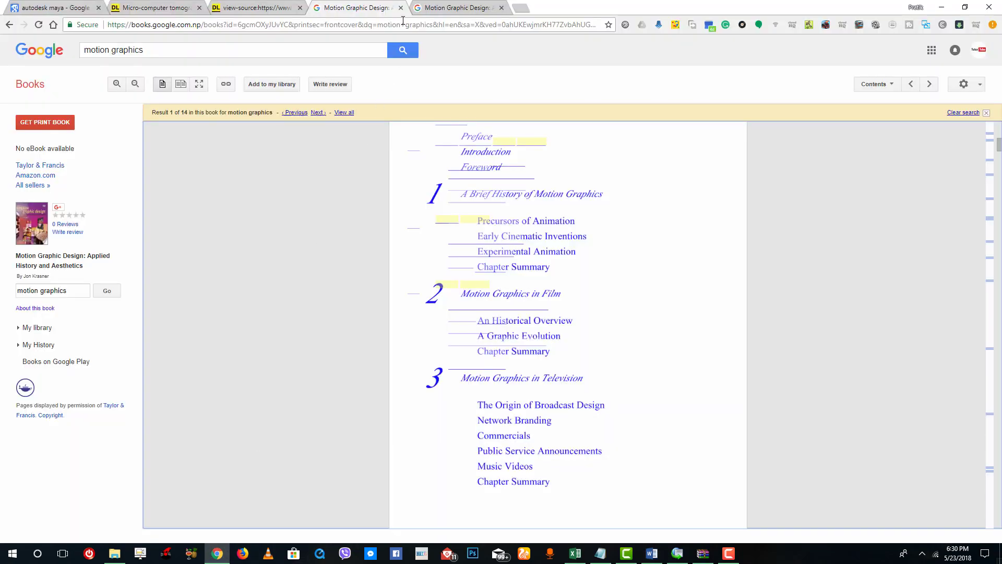
left_click(439, 8)
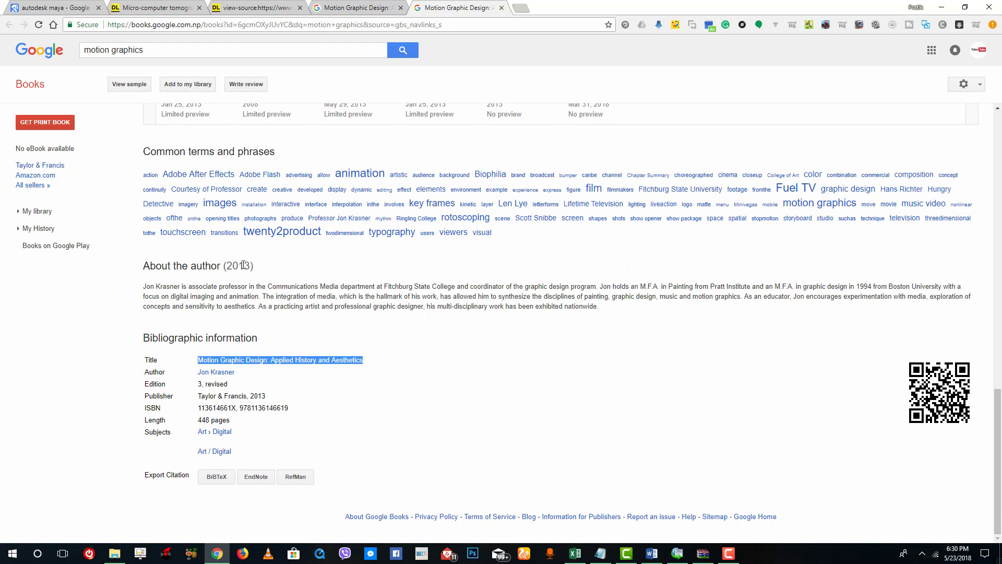
left_click_drag(251, 266, 229, 266)
key("ctrl+c")
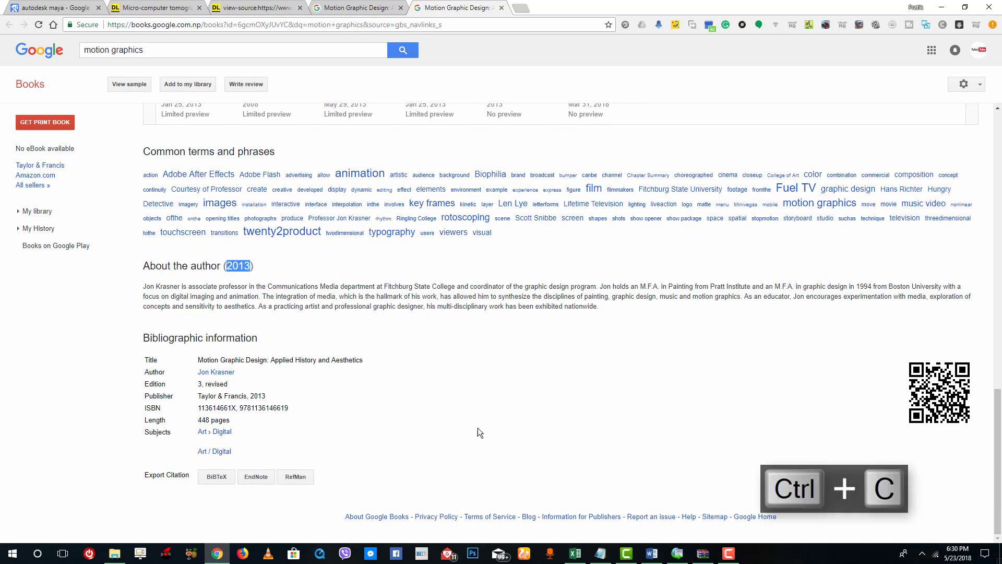
left_click(649, 553)
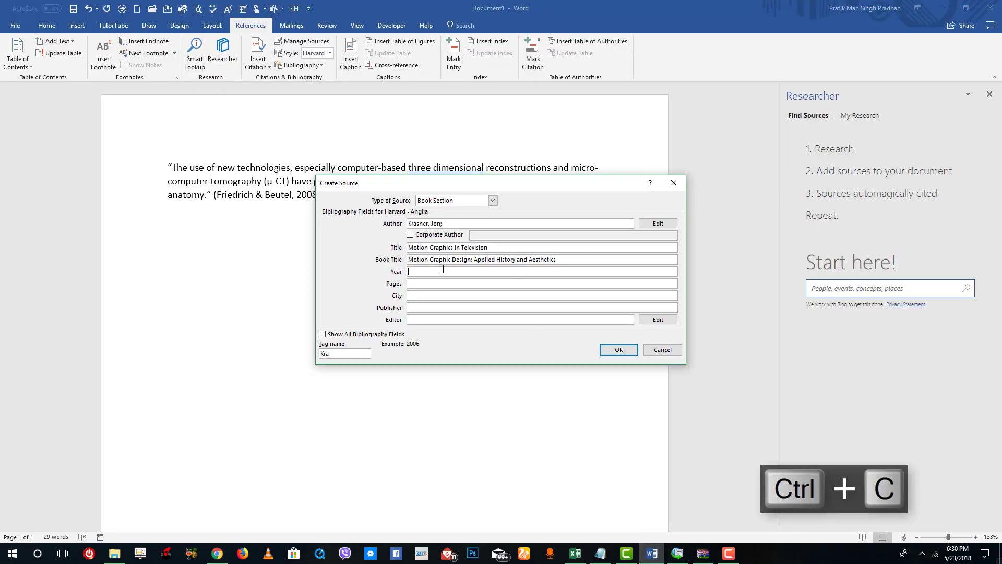
key("ctrl+v")
- Find a page range in chapter 5 of the book preview and enter 5-43-5-45 as the source's Pages in Word
left_click(217, 553)
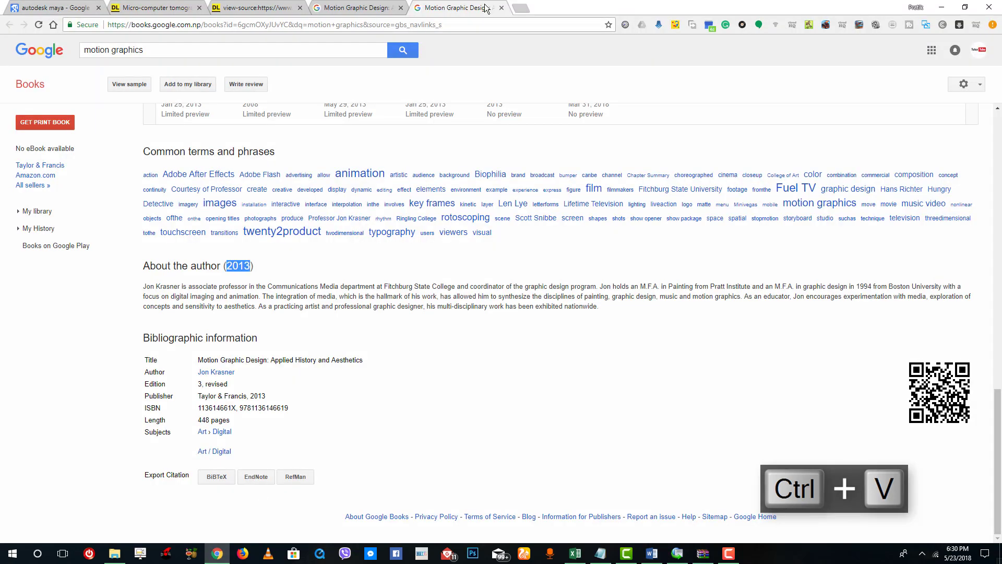
left_click(387, 7)
scroll(745, 170, "down", 10)
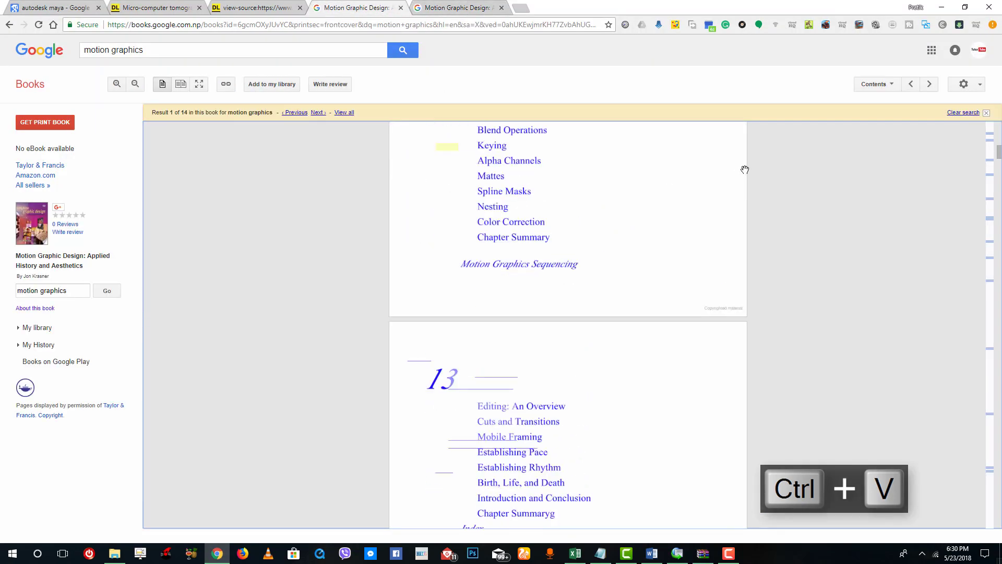
left_click_drag(998, 152, 976, 346)
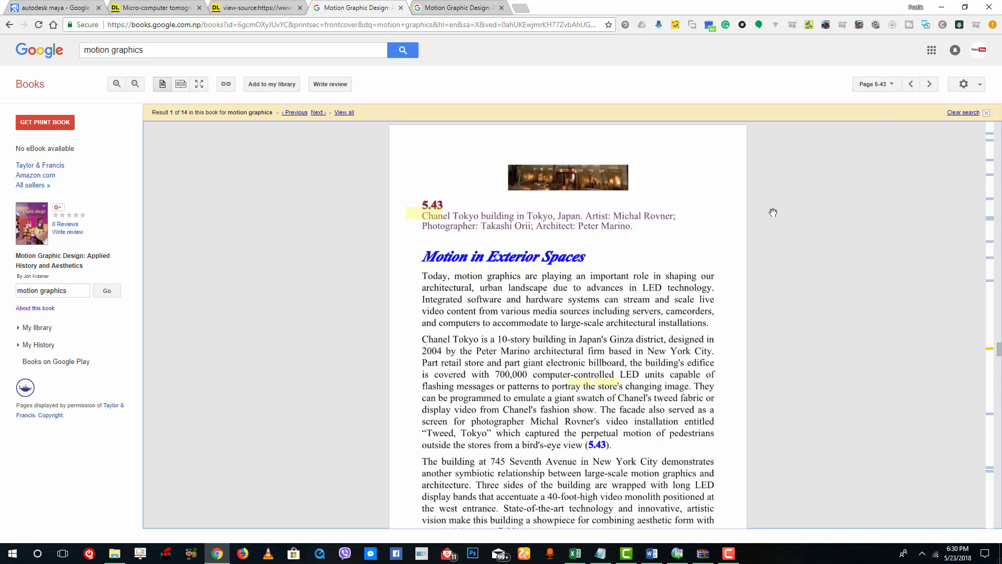
scroll(772, 214, "down", 3)
scroll(772, 214, "down", 20)
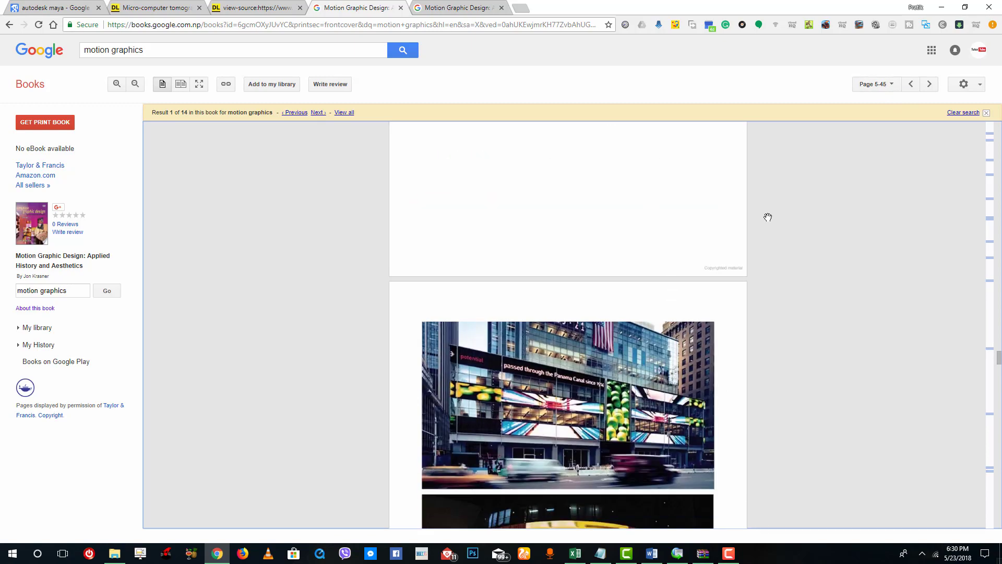
left_click(645, 556)
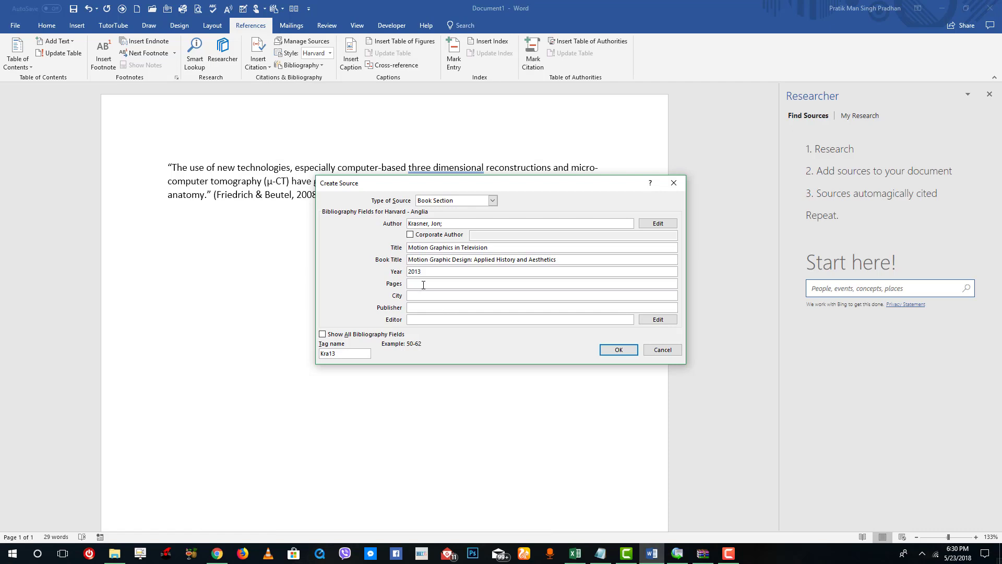
left_click(423, 284)
- Copy the publisher Taylor & Francis from the book's bibliographic information into the source's Publisher in Word
left_click(216, 553)
left_click(452, 8)
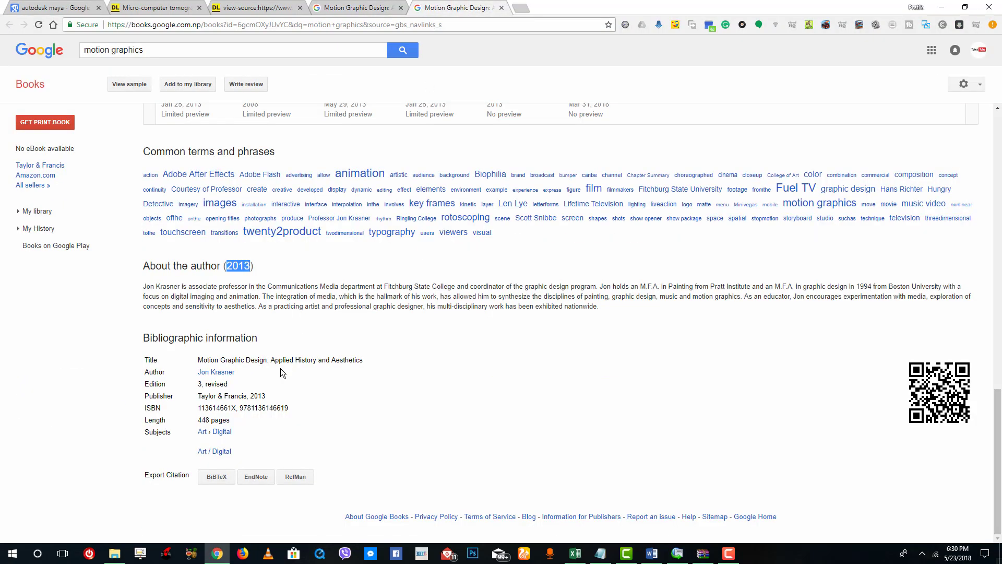
left_click_drag(273, 398, 241, 397)
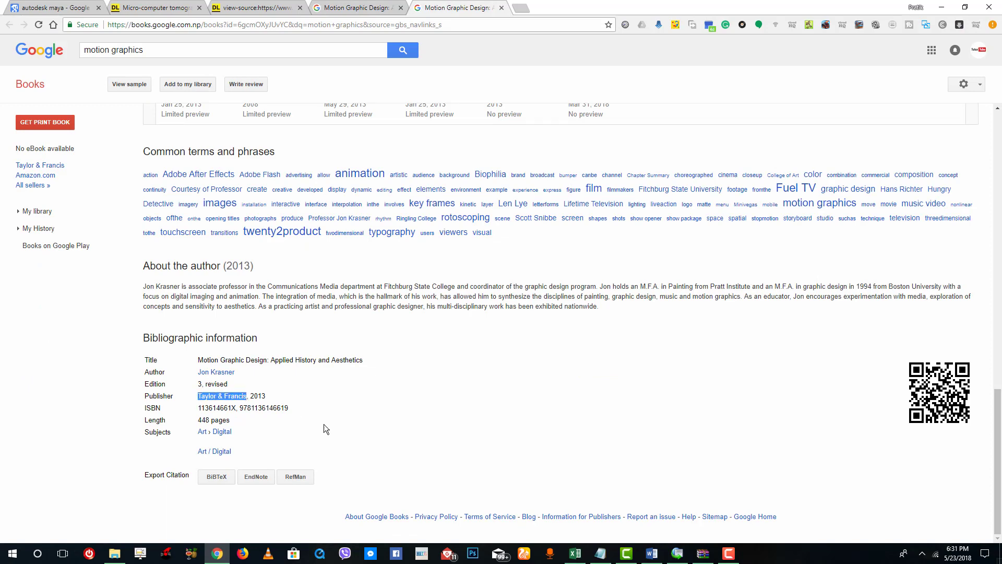
key("ctrl+c")
left_click(651, 553)
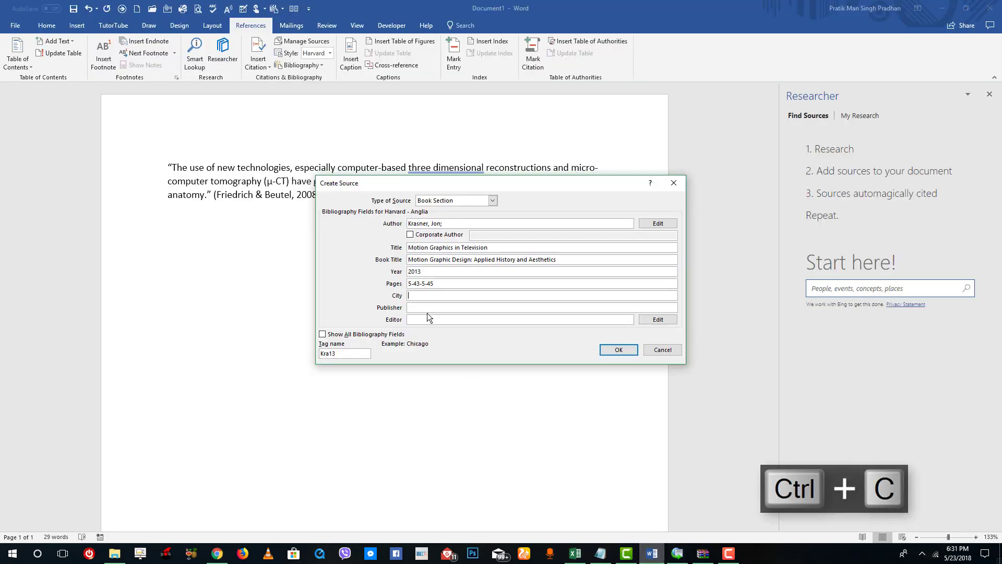
left_click(422, 307)
key("ctrl+v")
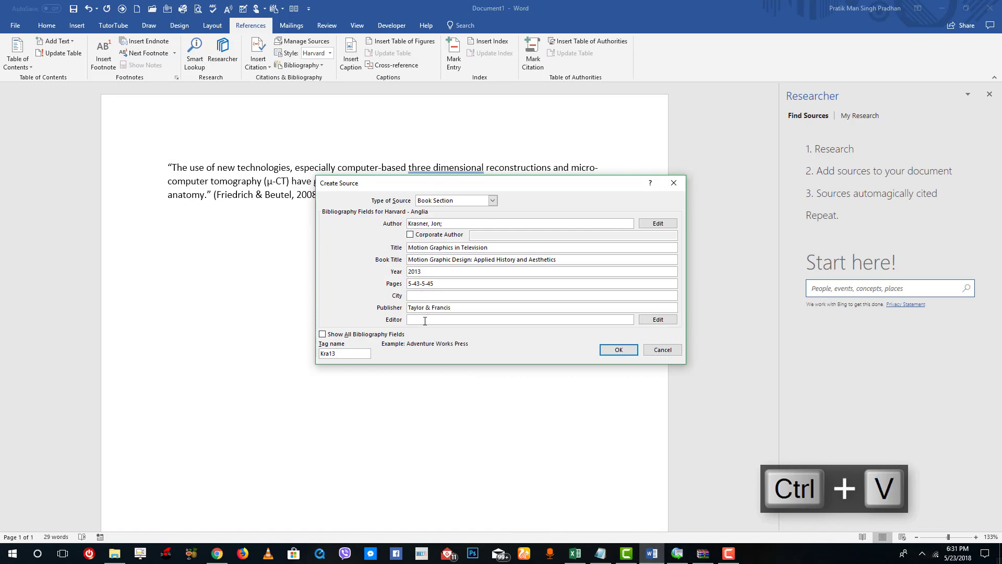
- Look through the book's Google Books details page in Chrome for the publication details still missing from the source
left_click(218, 553)
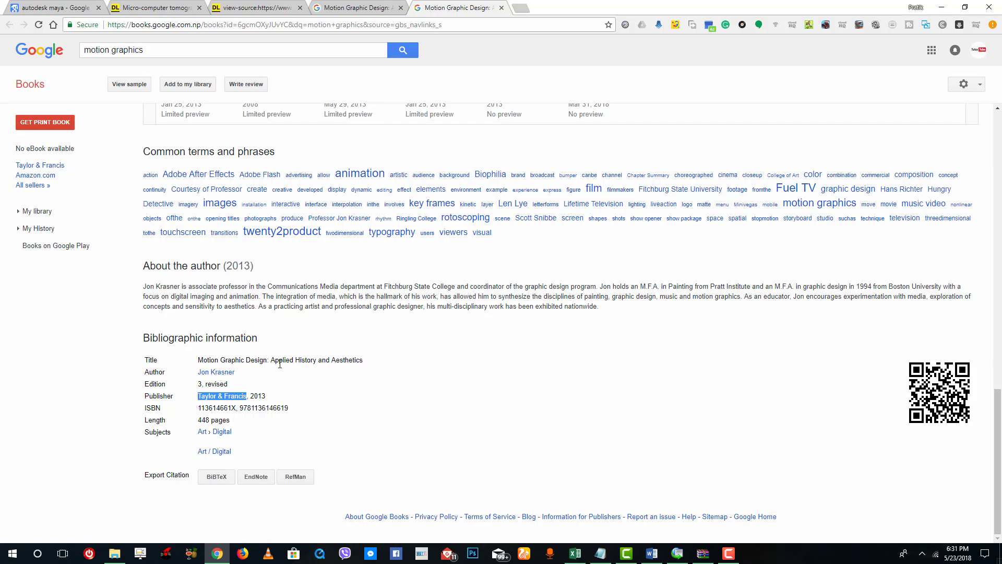
scroll(279, 364, "up", 2)
left_click_drag(205, 370, 254, 387)
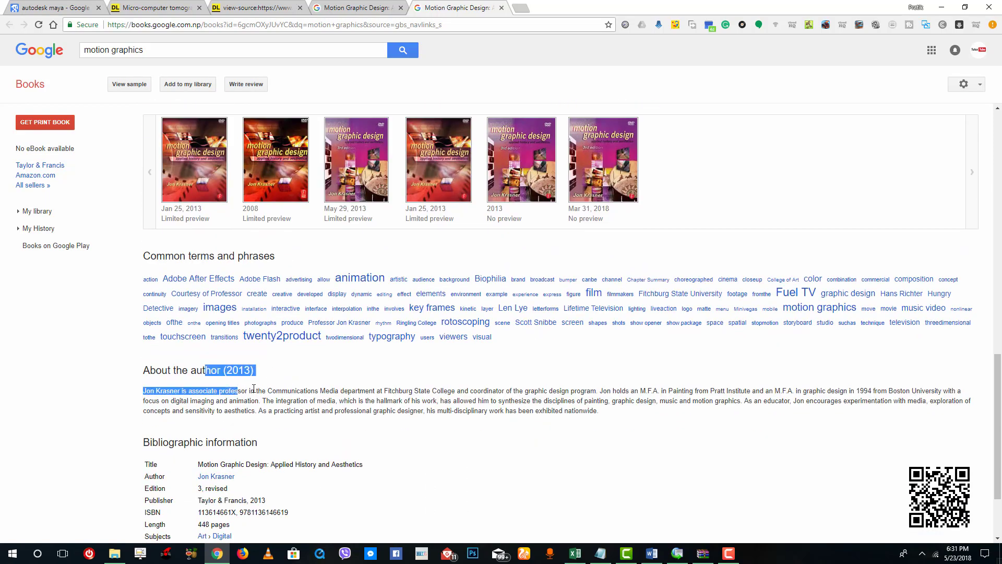
scroll(286, 393, "up", 3)
scroll(286, 394, "down", 6)
scroll(286, 398, "up", 15)
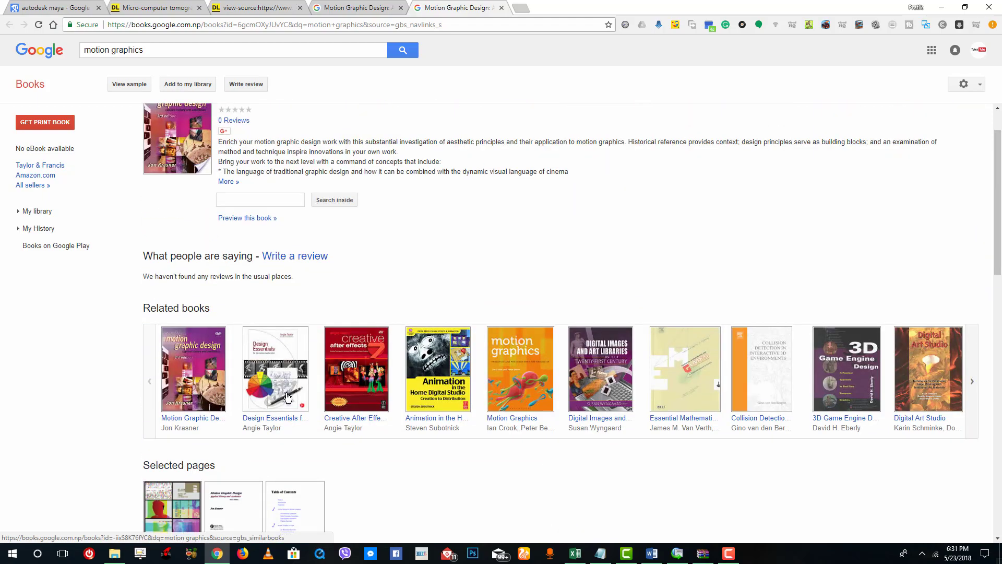
scroll(287, 398, "up", 1)
scroll(287, 398, "down", 7)
scroll(288, 398, "up", 7)
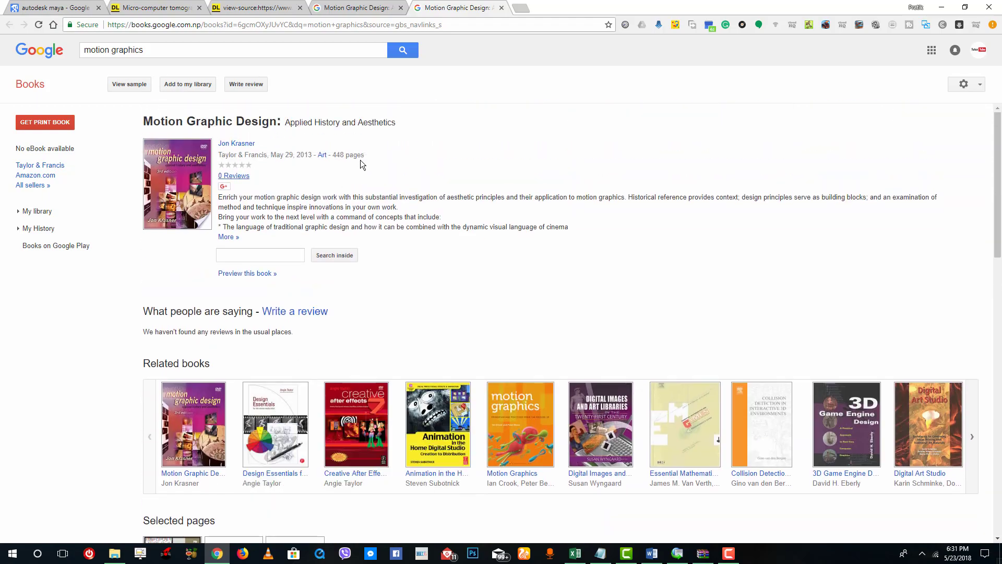
scroll(343, 156, "down", 17)
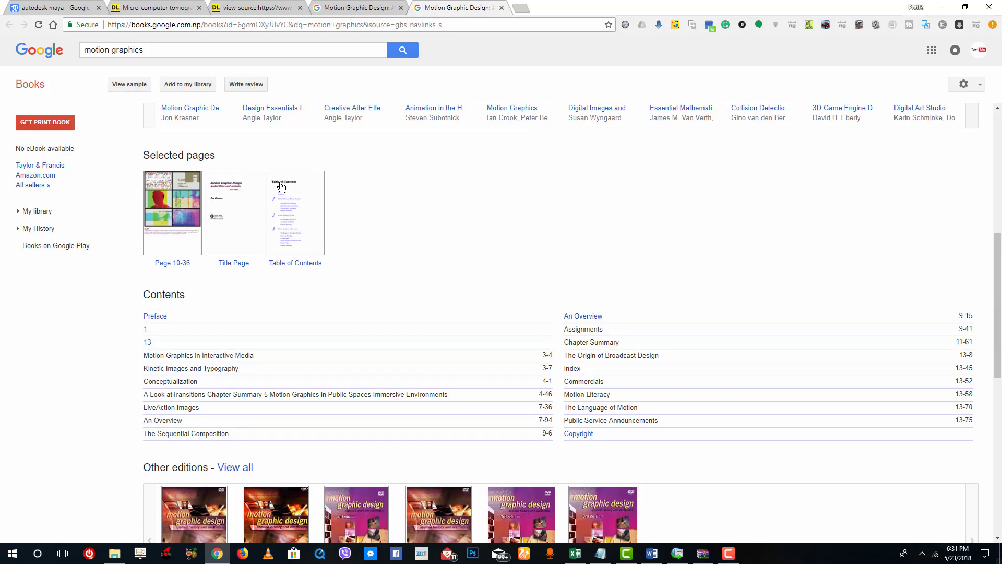
left_click_drag(205, 265, 237, 286)
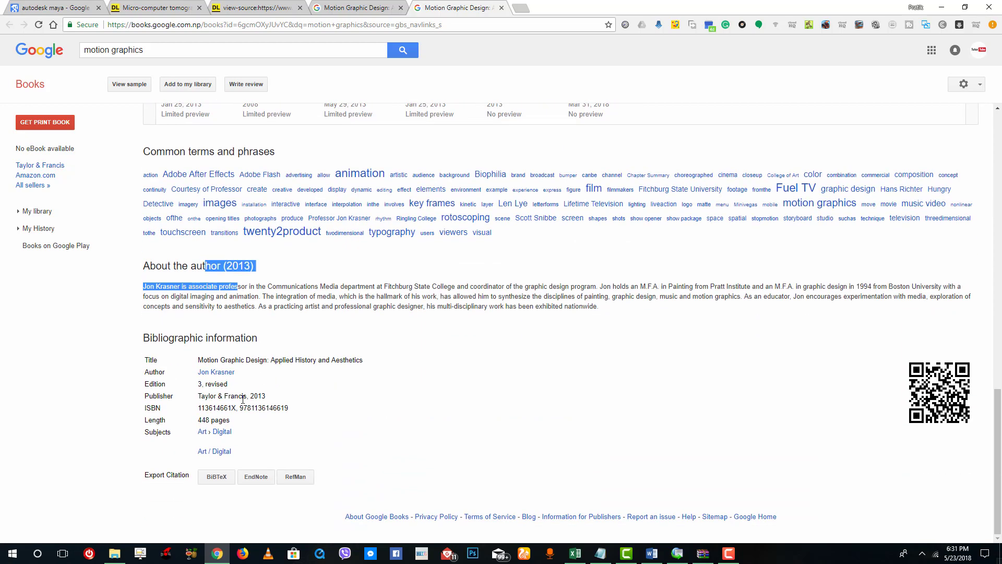
left_click(243, 399)
- Search Google for Taylor & Francis in a new tab, check the results, and open the Taylor & Francis Group home page
left_click_drag(197, 396, 247, 399)
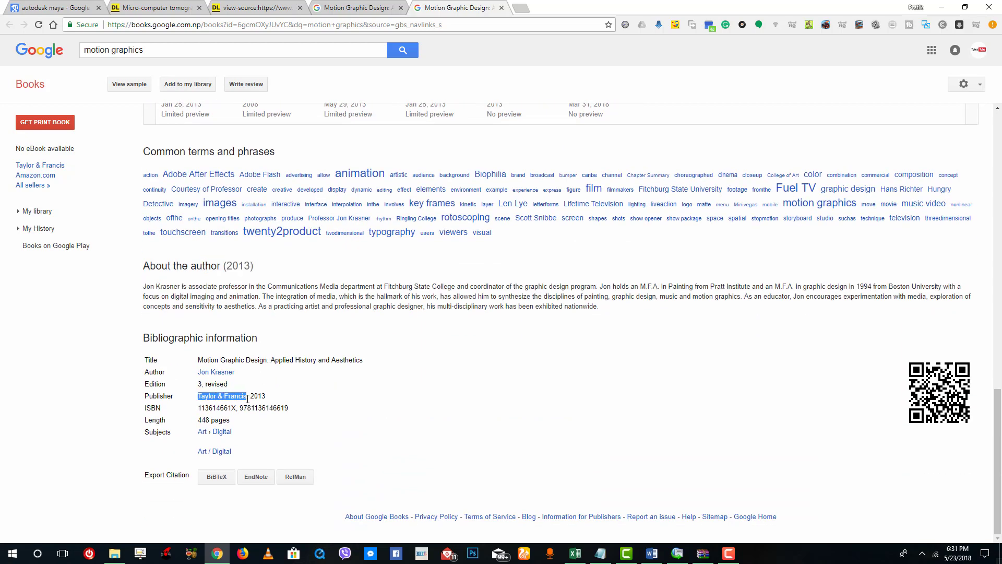
key("ctrl+c")
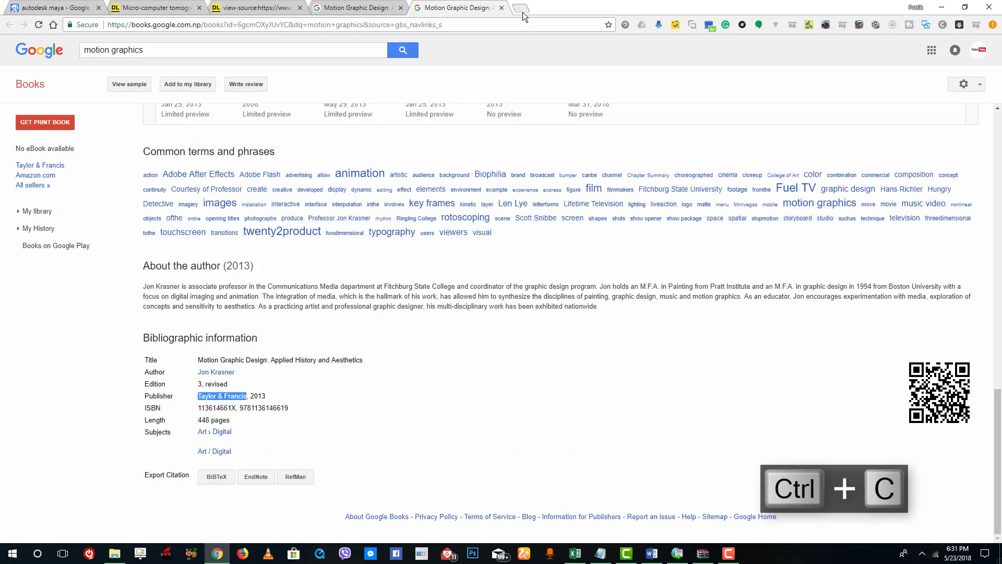
left_click(521, 9)
key("ctrl+v")
key("Return")
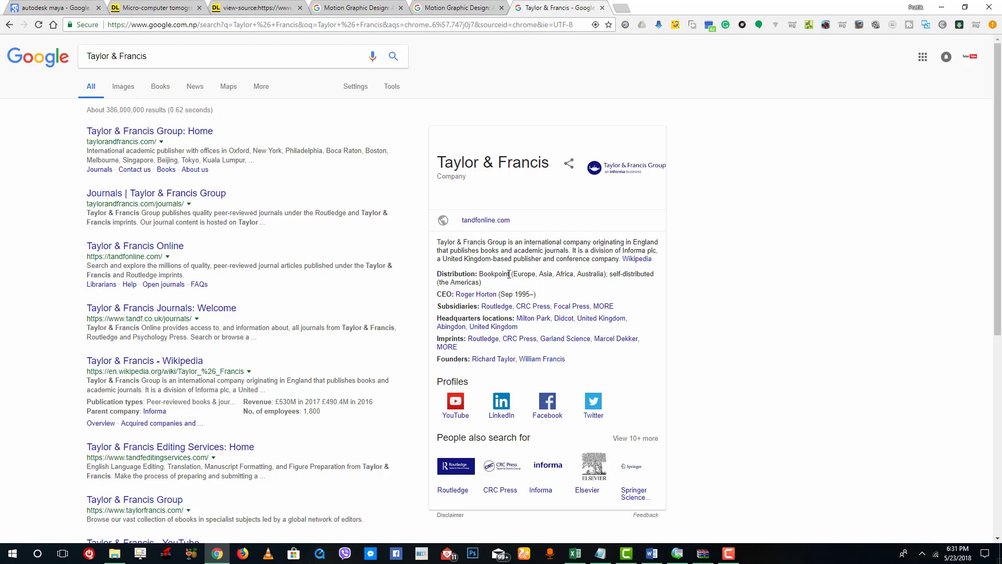
scroll(505, 305, "down", 4)
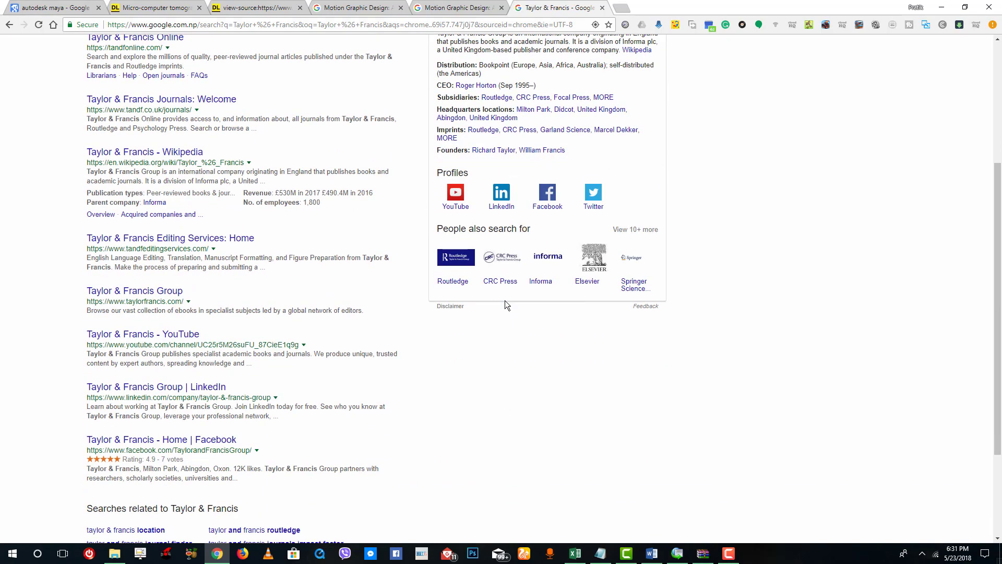
scroll(505, 304, "up", 4)
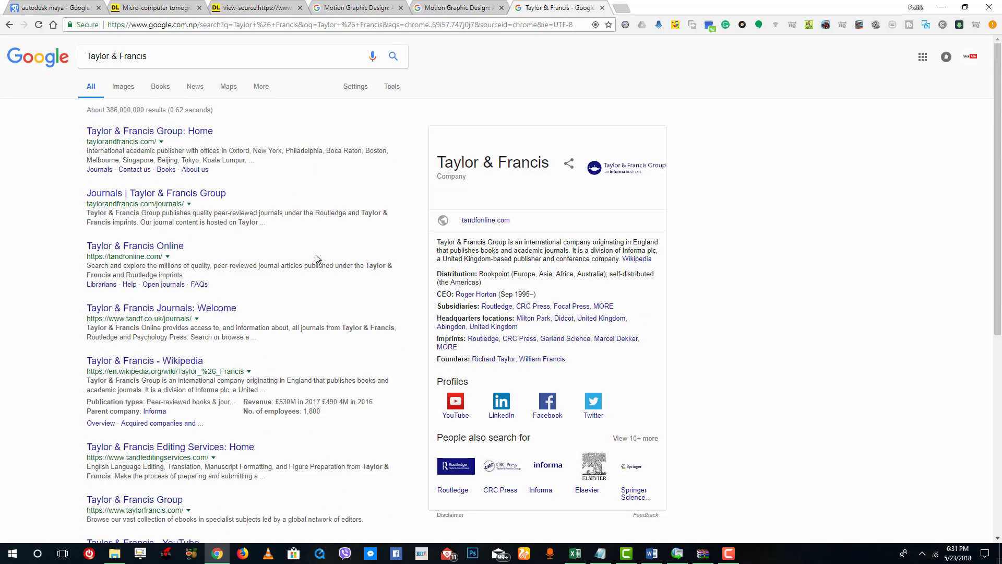
left_click(179, 134)
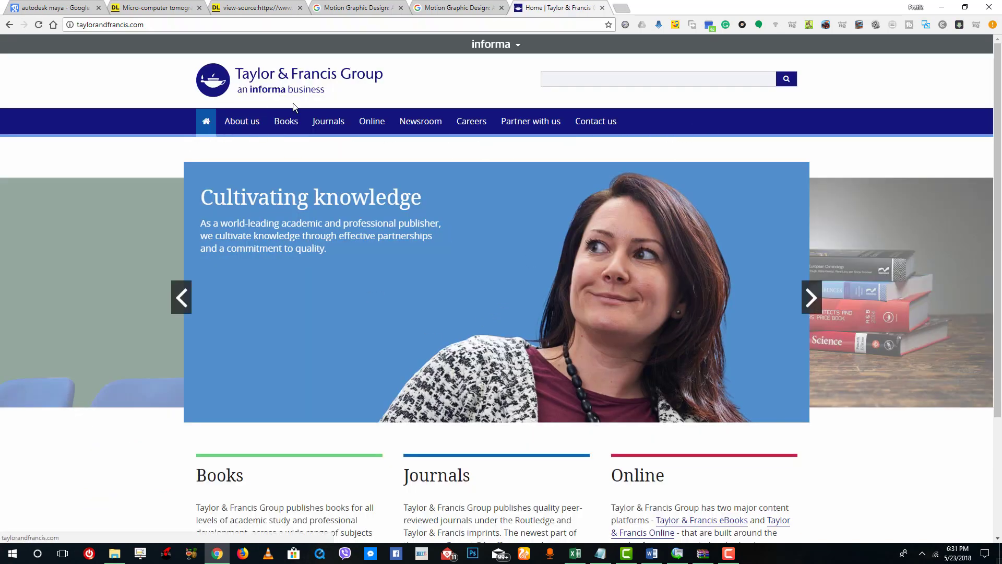
- Open the Taylor & Francis Group contact page and search Google for the street line of its headquarters address
left_click(600, 125)
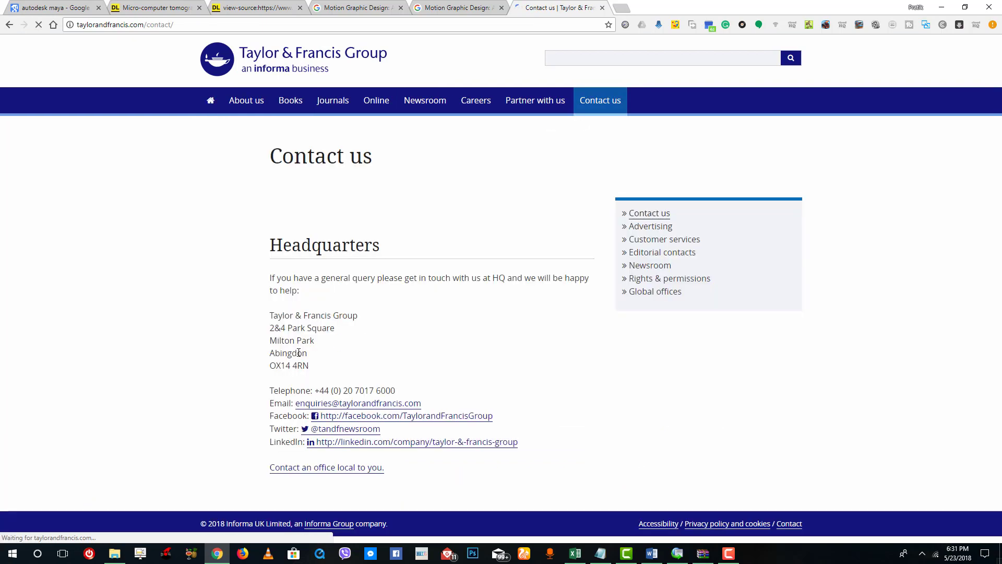
scroll(322, 388, "down", 3)
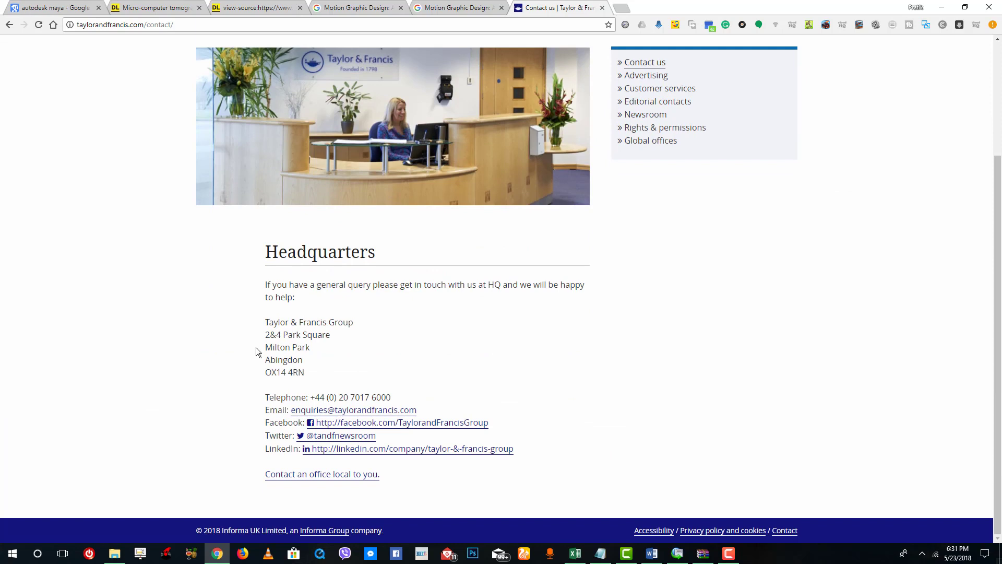
left_click_drag(278, 329, 303, 325)
left_click(298, 358)
left_click_drag(327, 335, 268, 336)
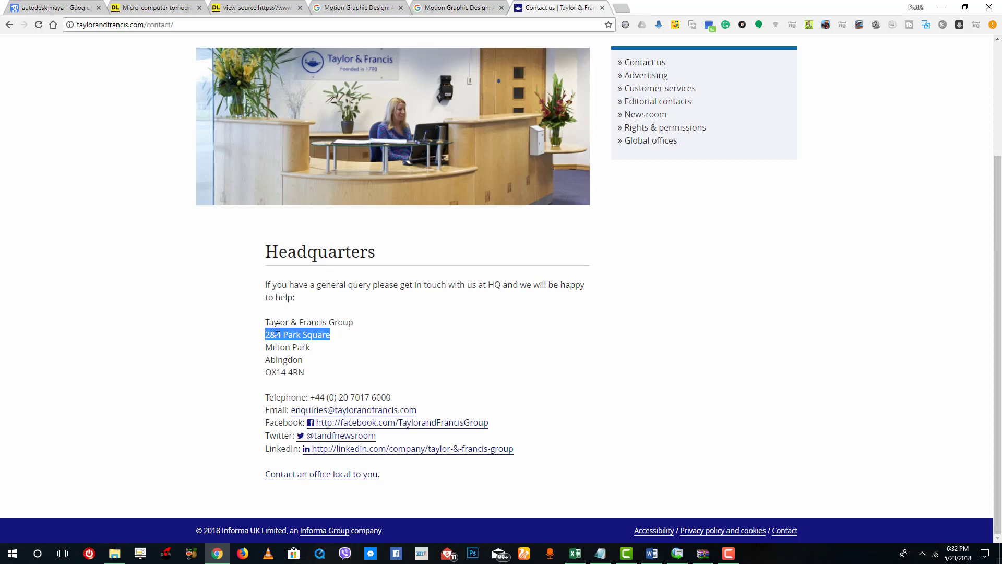
key("ctrl+c")
left_click(318, 25)
key("ctrl+v")
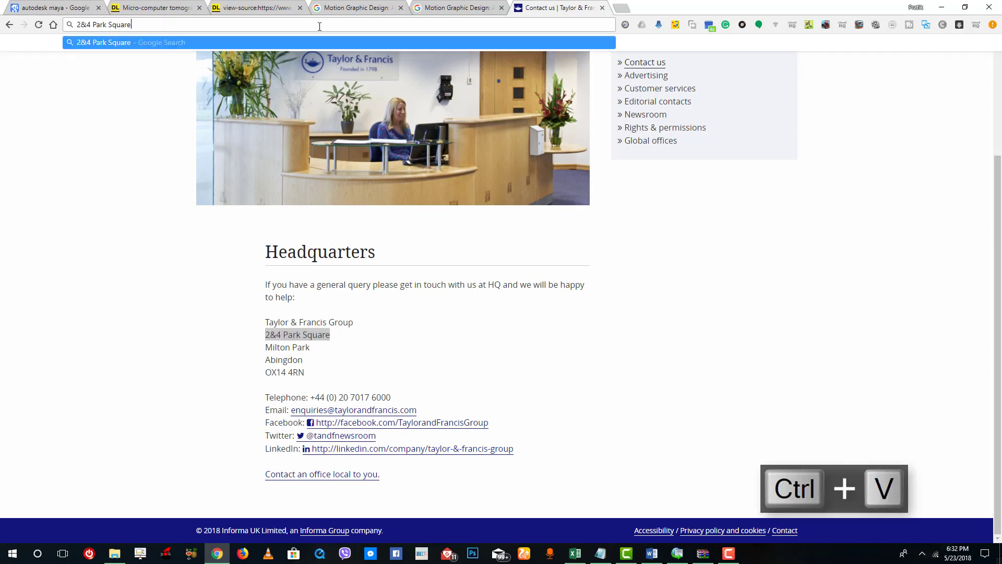
key("Return")
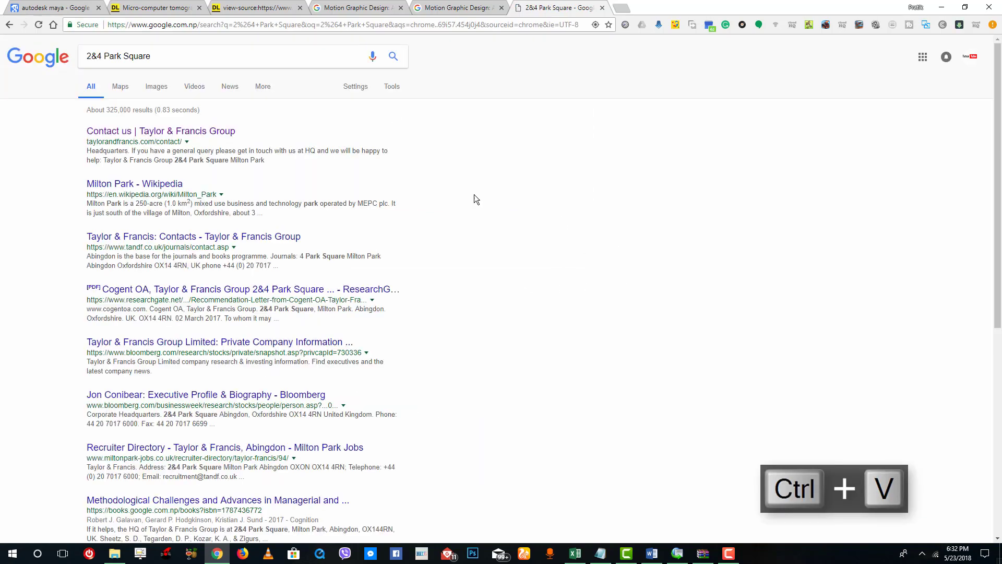
- Return to the publisher's contact page, copy the town Abingdon from the headquarters address, and search Google for it
left_click(224, 133)
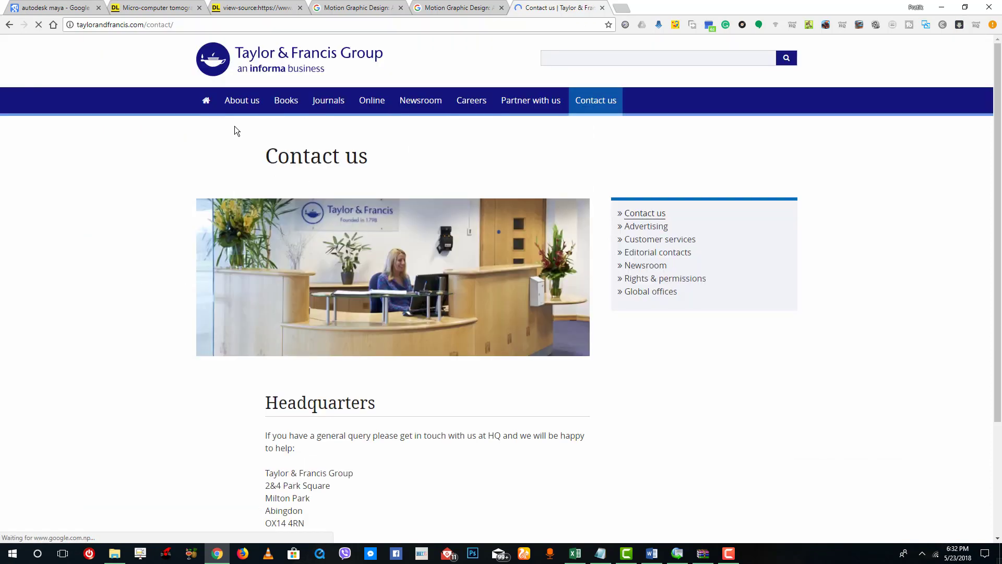
scroll(303, 376, "down", 3)
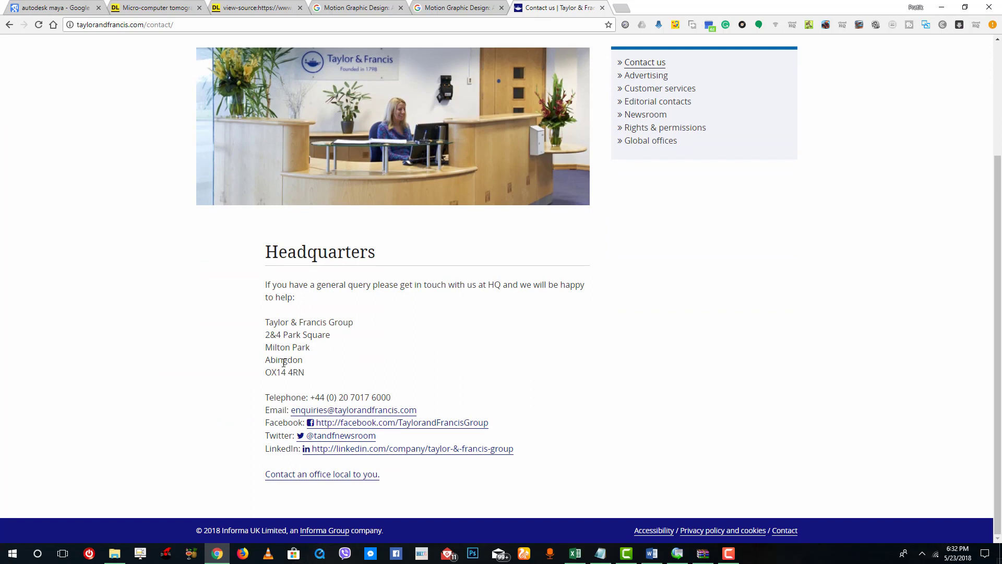
left_click_drag(303, 360, 270, 360)
key("ctrl+c")
left_click(382, 29)
key("ctrl+v")
key("Return")
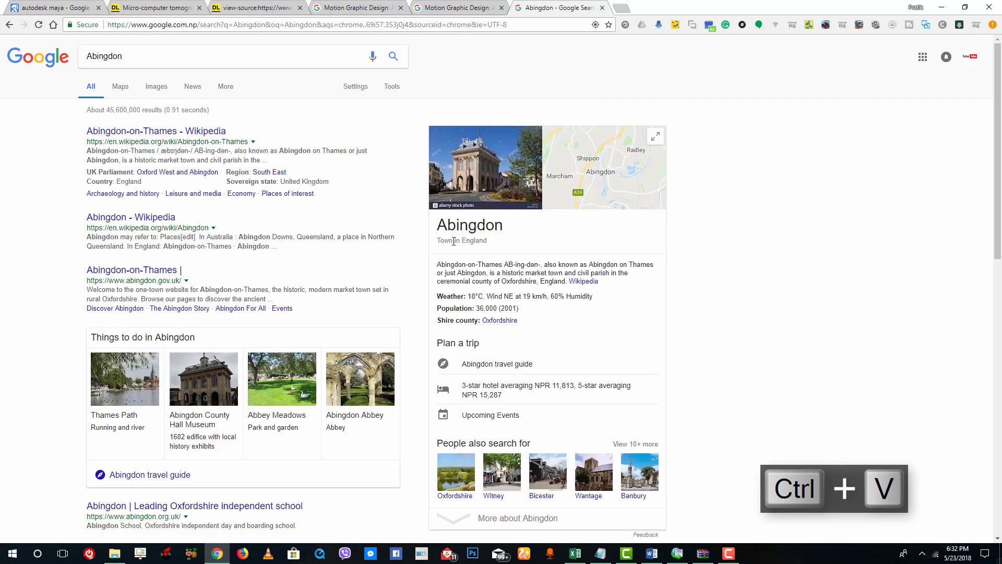
- Switch to Word and enter Abingdon as the source's City
left_click(653, 554)
left_click(423, 319)
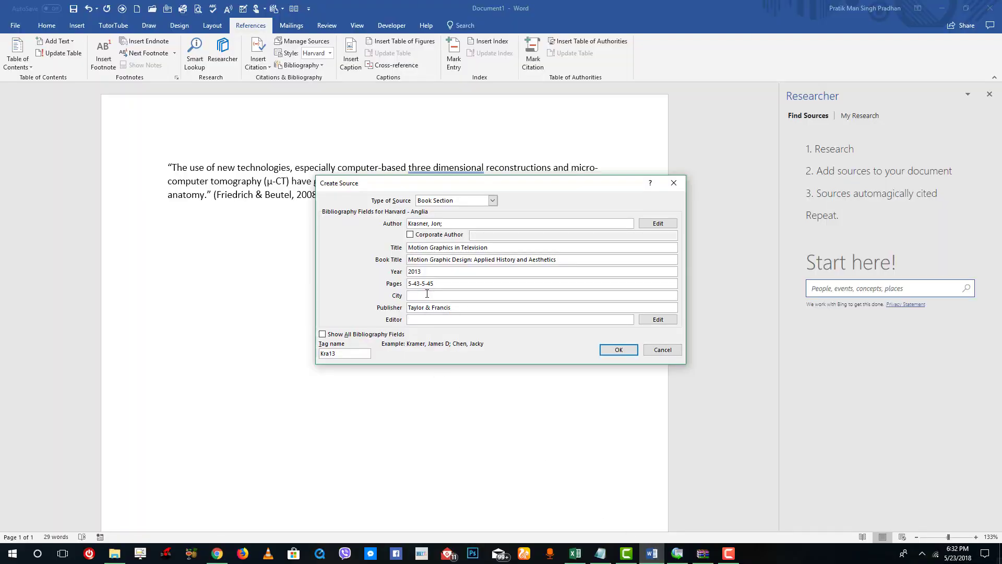
left_click(427, 295)
key("ctrl+v")
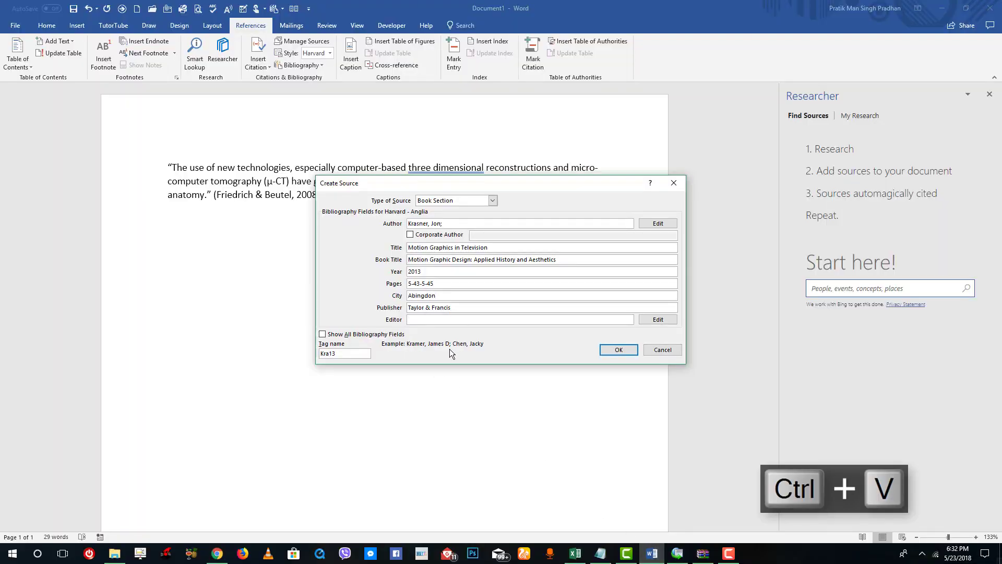
- Look through the book's Google Books preview in Chrome, especially the title, copyright and contents pages, for an editor
left_click(217, 554)
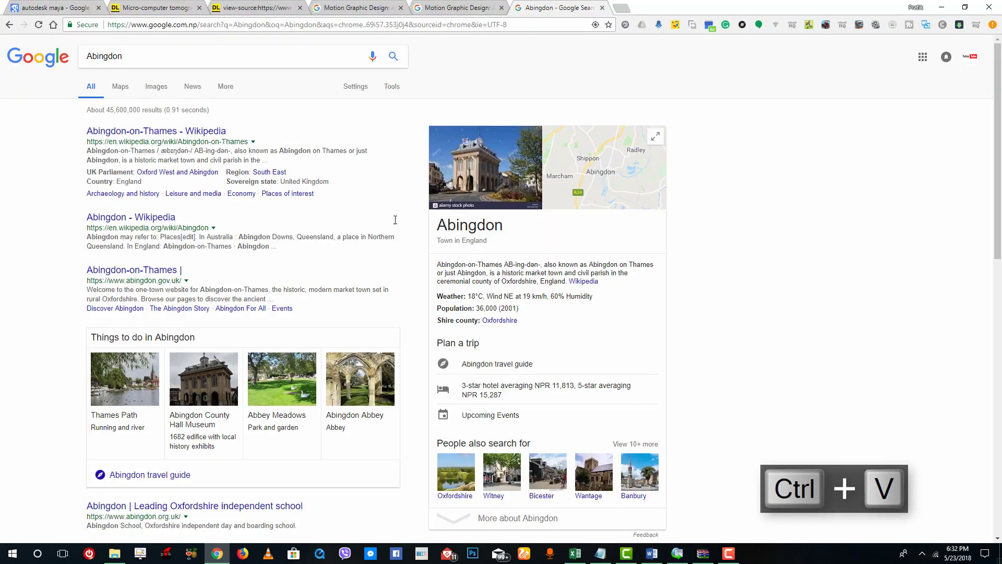
left_click(284, 7)
left_click(192, 6)
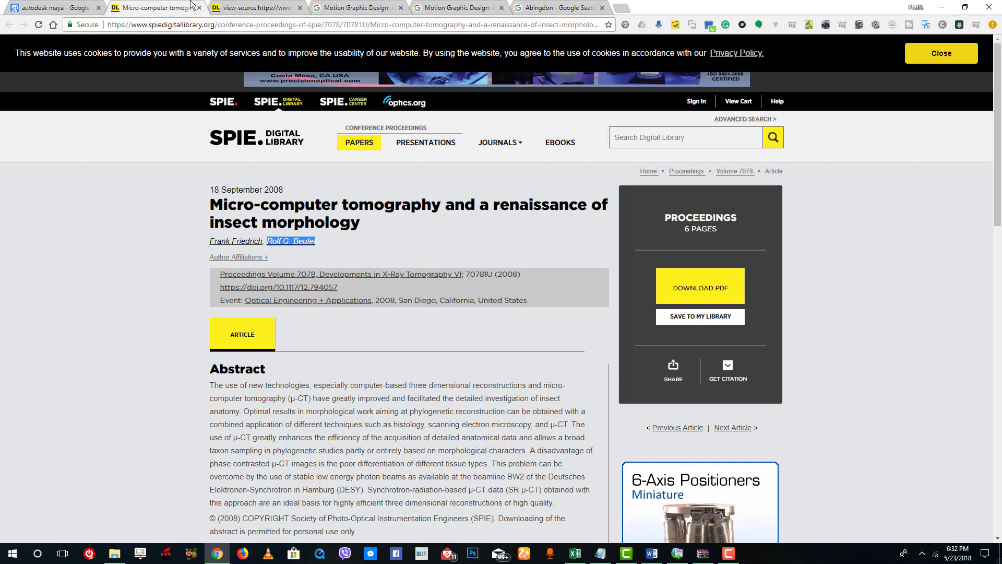
left_click(356, 7)
left_click(455, 6)
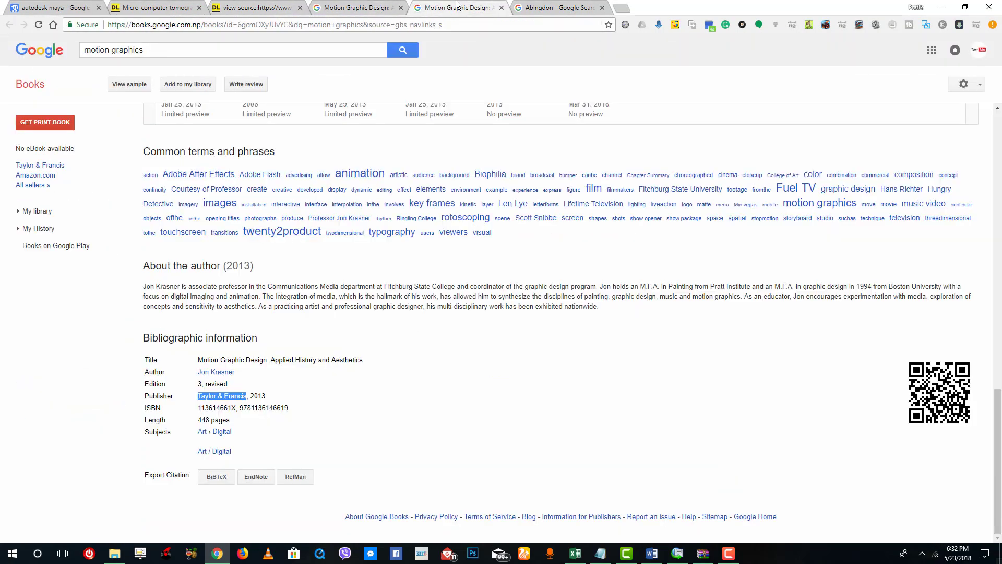
left_click(386, 8)
left_click_drag(998, 373, 998, 126)
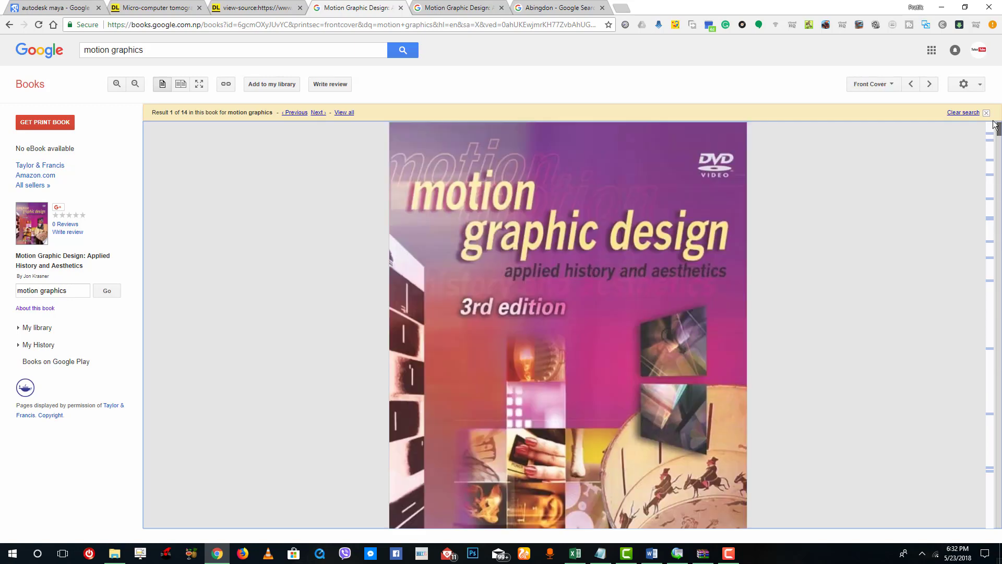
scroll(679, 312, "down", 10)
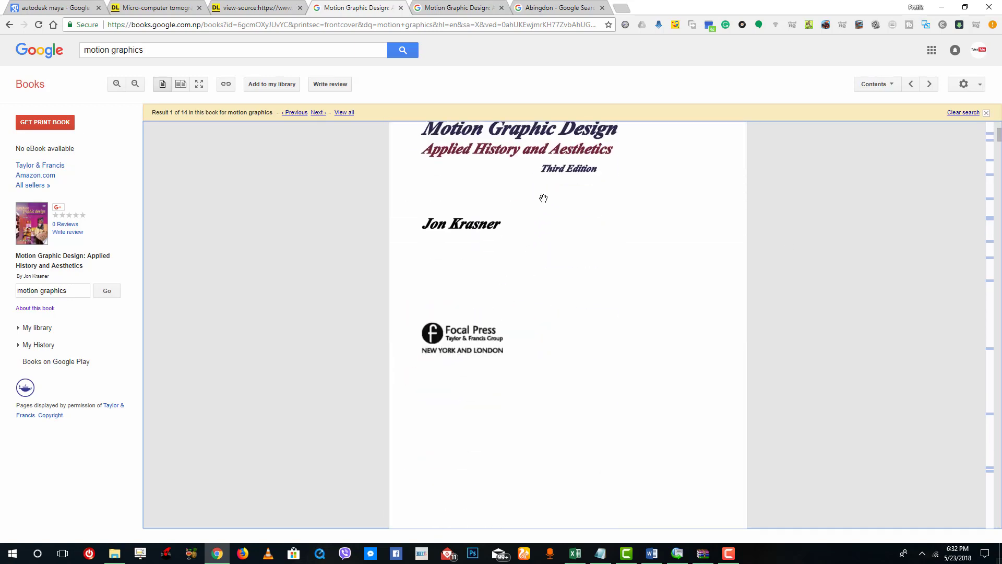
scroll(512, 241, "down", 4)
scroll(512, 241, "down", 4)
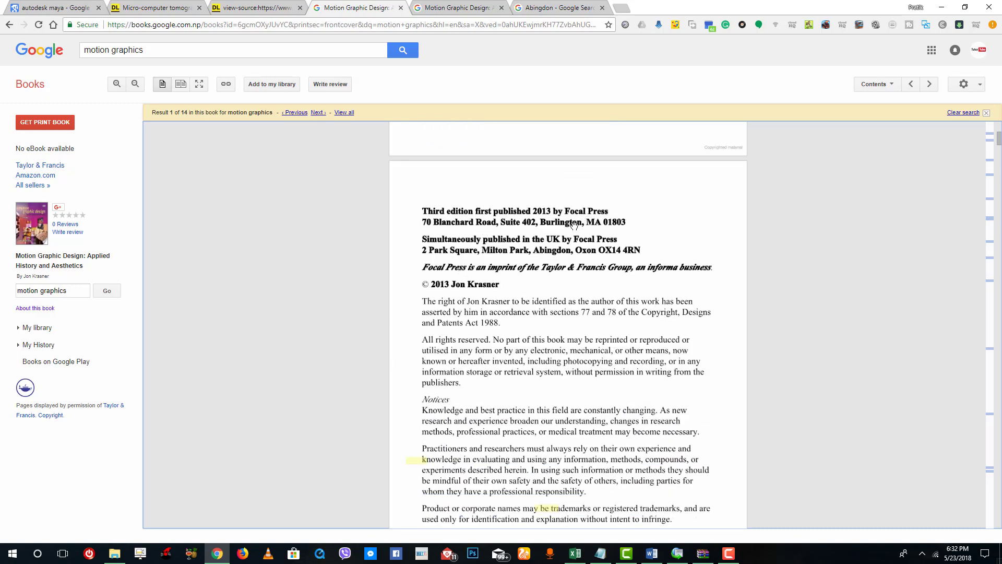
scroll(511, 271, "down", 6)
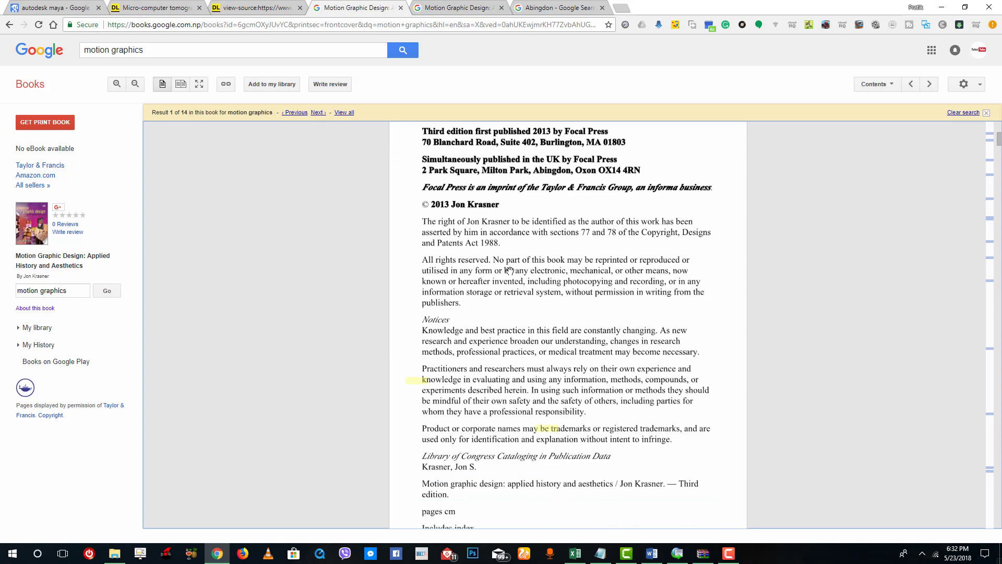
scroll(511, 271, "down", 20)
scroll(510, 271, "up", 20)
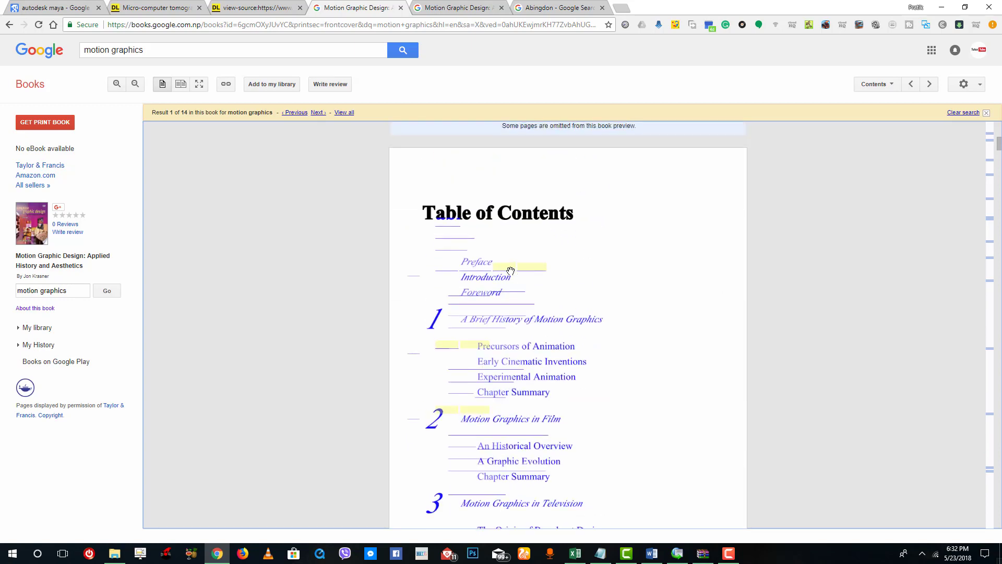
scroll(510, 270, "up", 4)
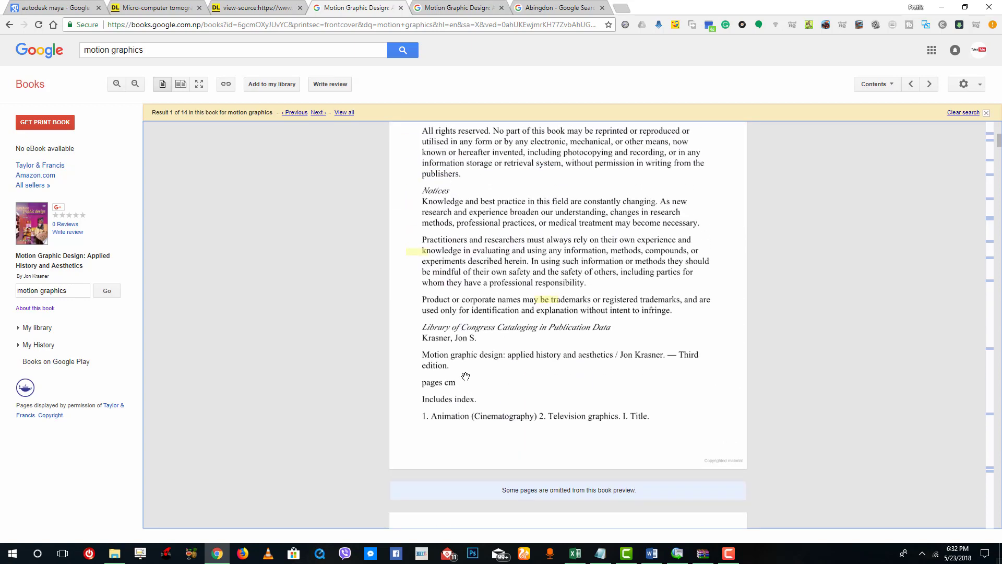
scroll(466, 375, "up", 1)
scroll(465, 374, "down", 2)
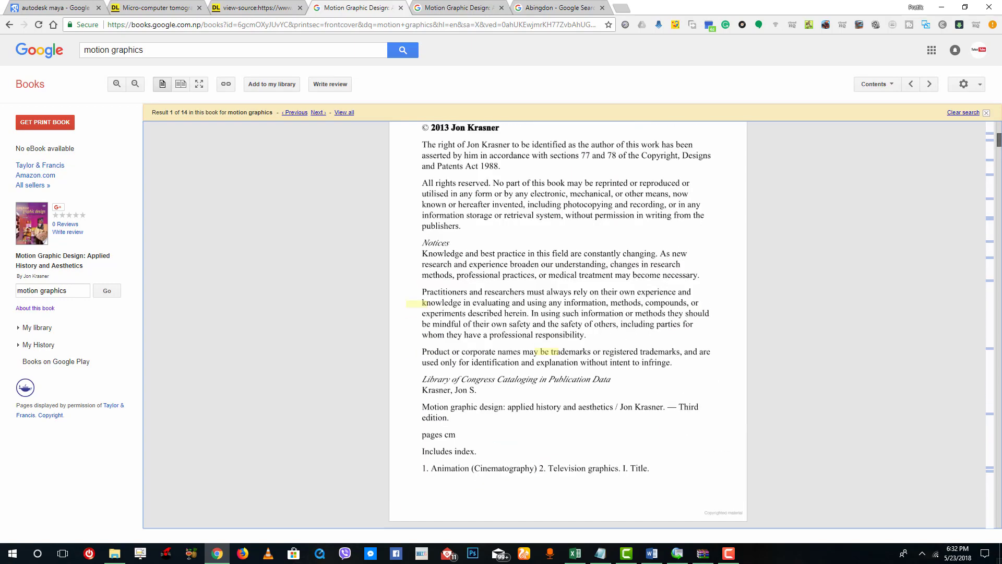
left_click_drag(1000, 151, 997, 481)
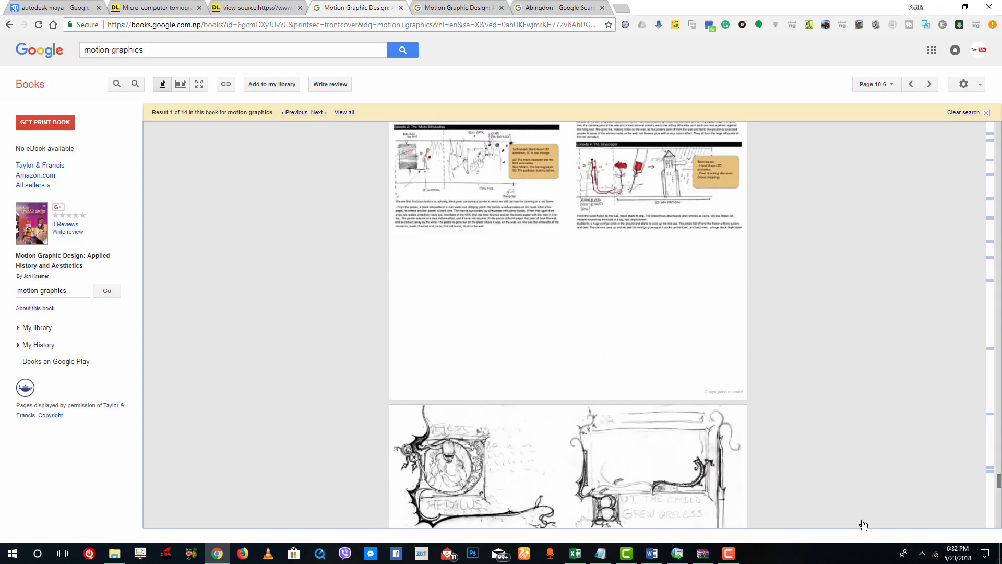
- Return to Word and save the Book Section source with the Editor left empty, inserting its citation in the document
left_click(651, 553)
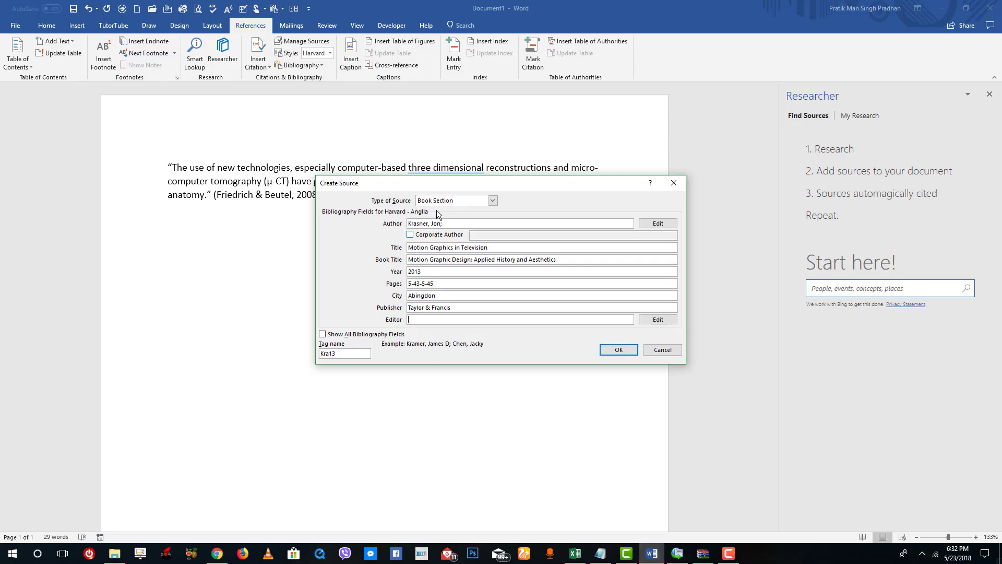
left_click(476, 309)
left_click(623, 350)
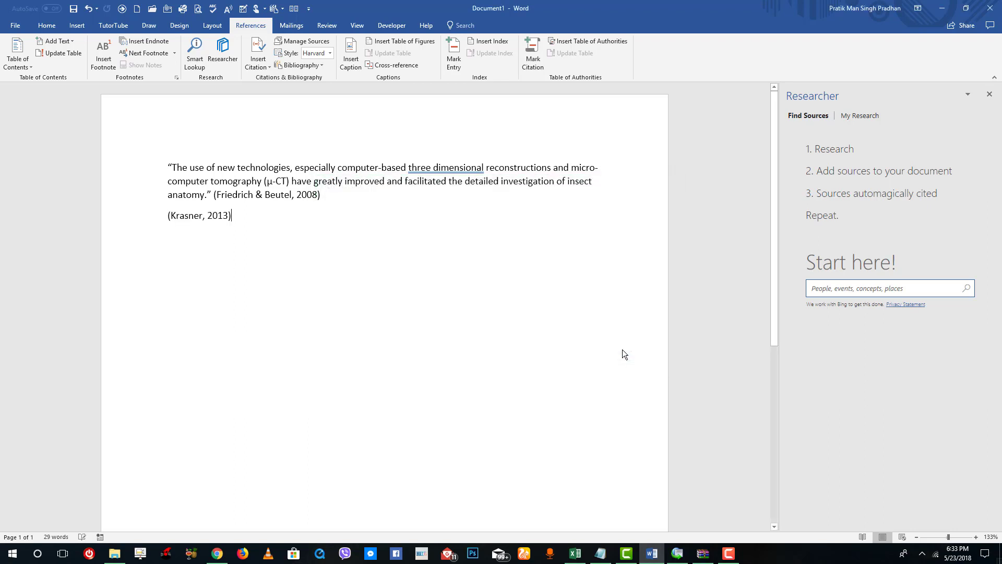
- Write the sentence "This is the reference from the book." in front of the newly inserted book citation
left_click(205, 216)
left_click(306, 233)
left_click(155, 220)
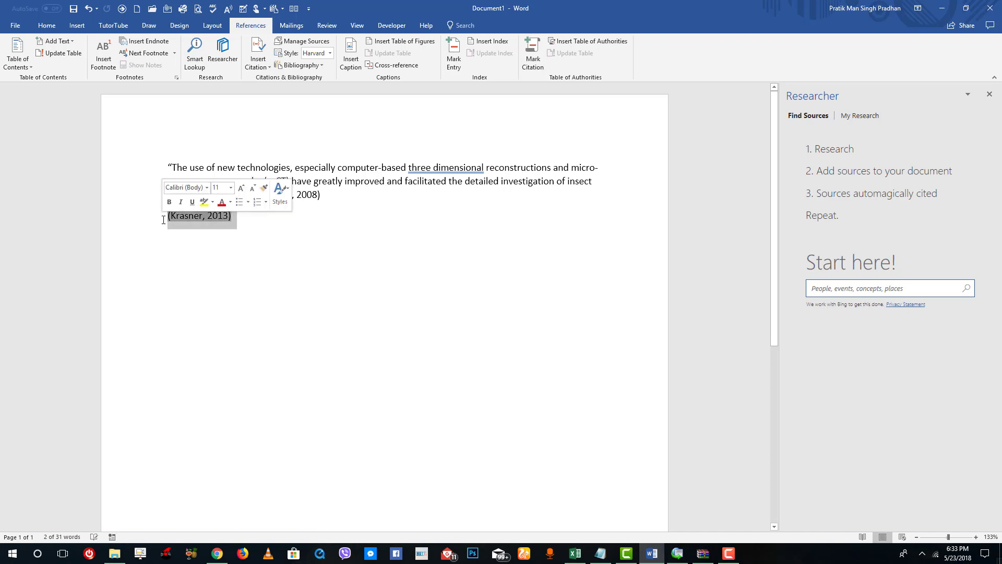
left_click(298, 247)
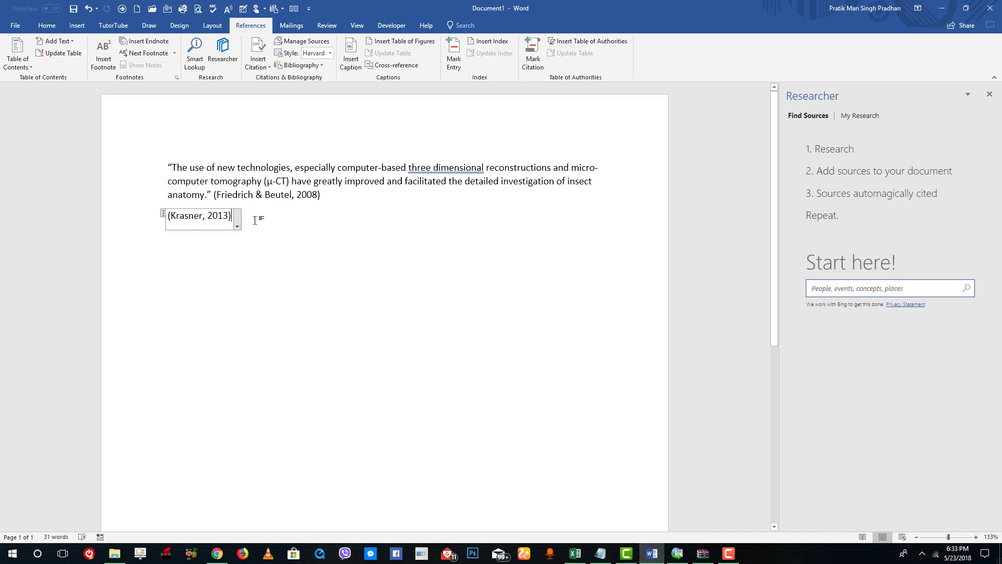
key("shift+Home")
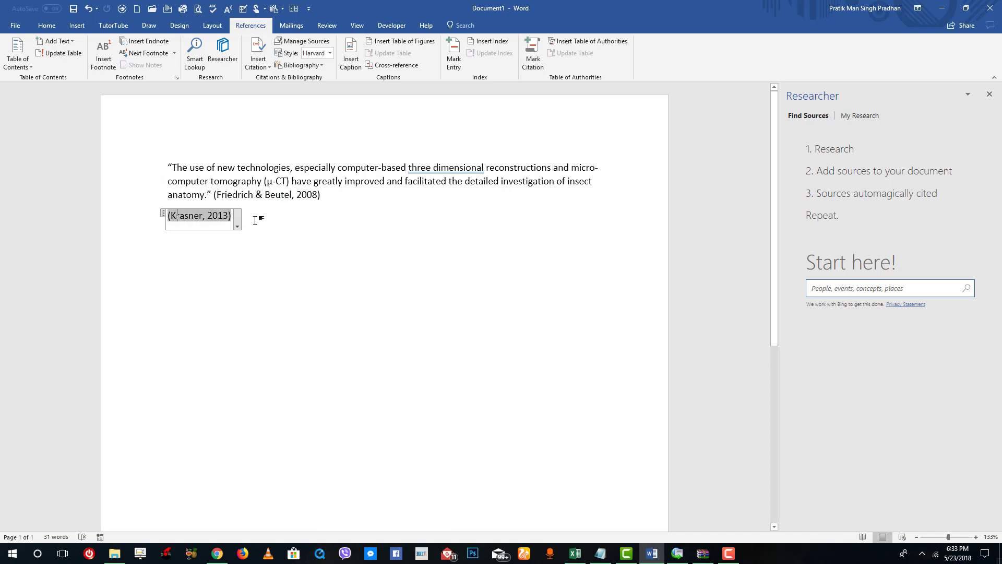
key("Home")
type("This is the refere")
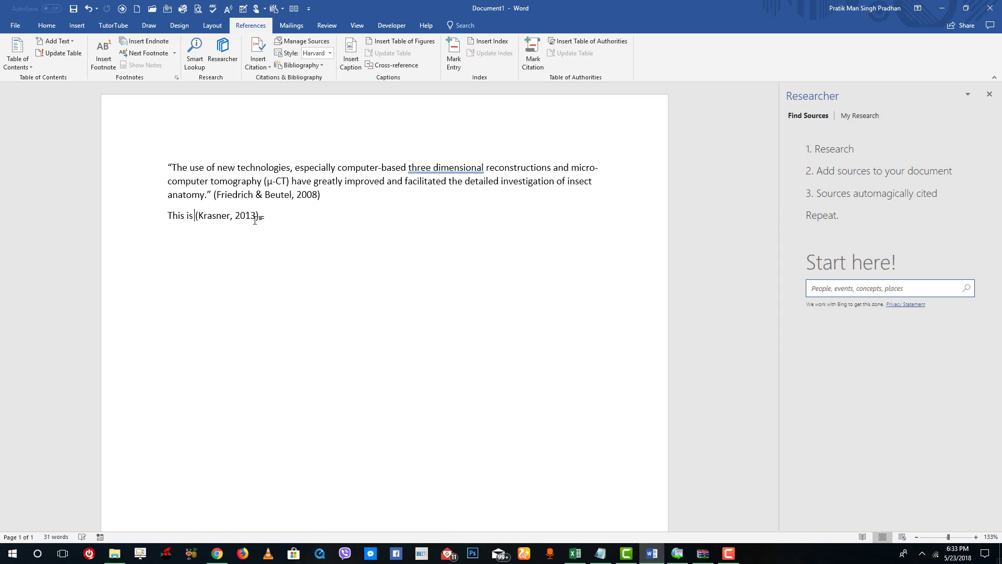
type("nce from the book")
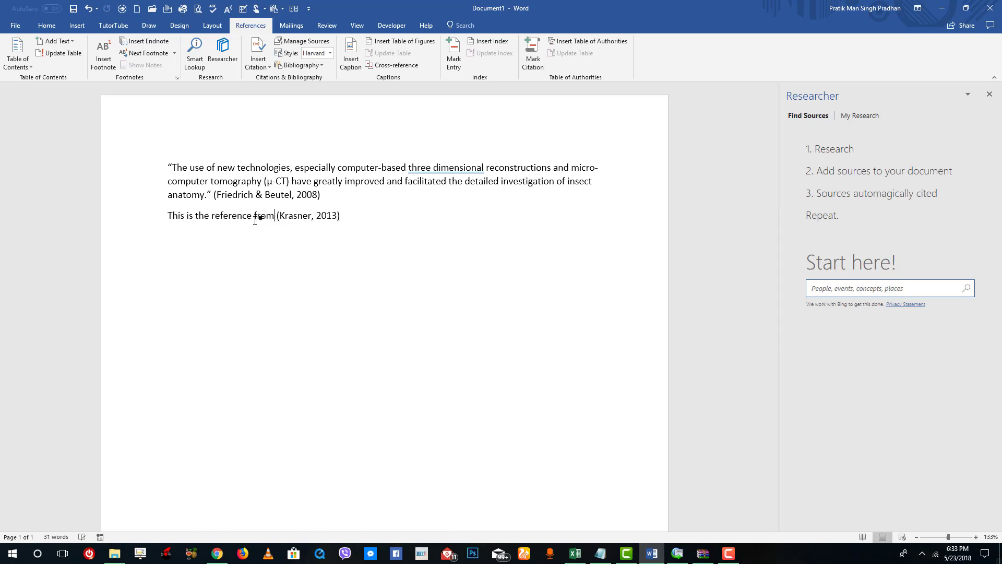
type(".")
key("End")
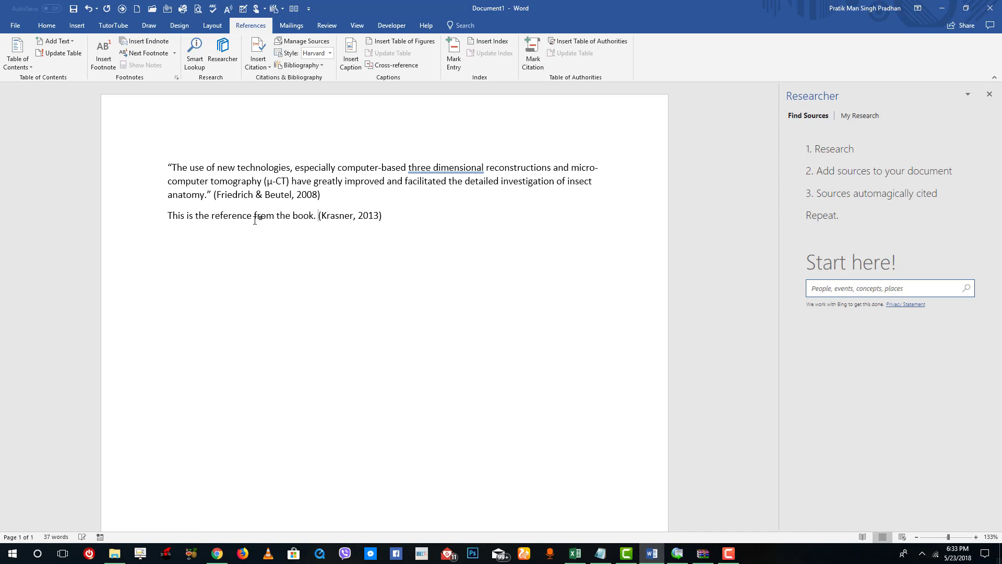
- Add a page break after the cited text and insert the built-in References bibliography on the new page
scroll(428, 300, "down", 2)
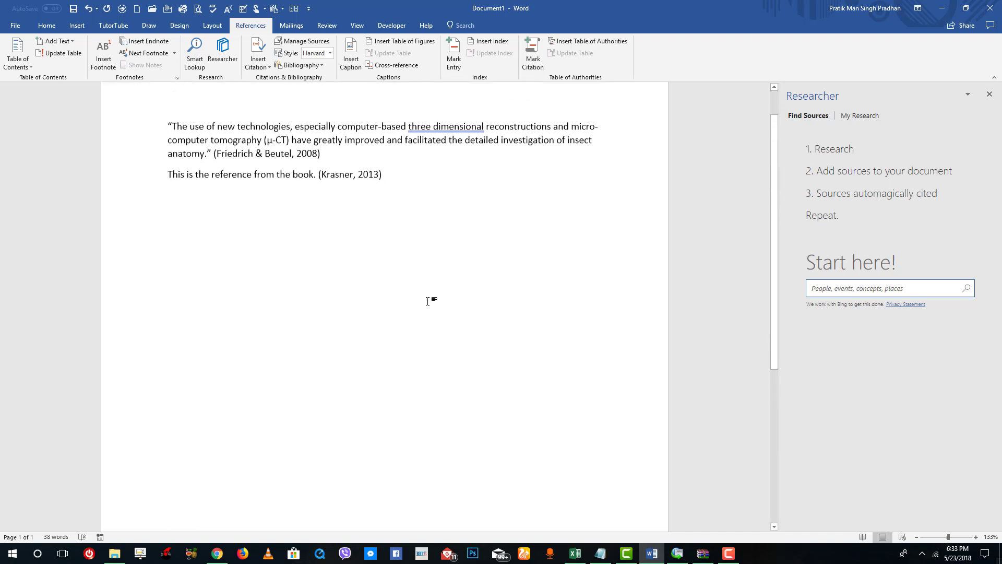
key("ctrl+Return")
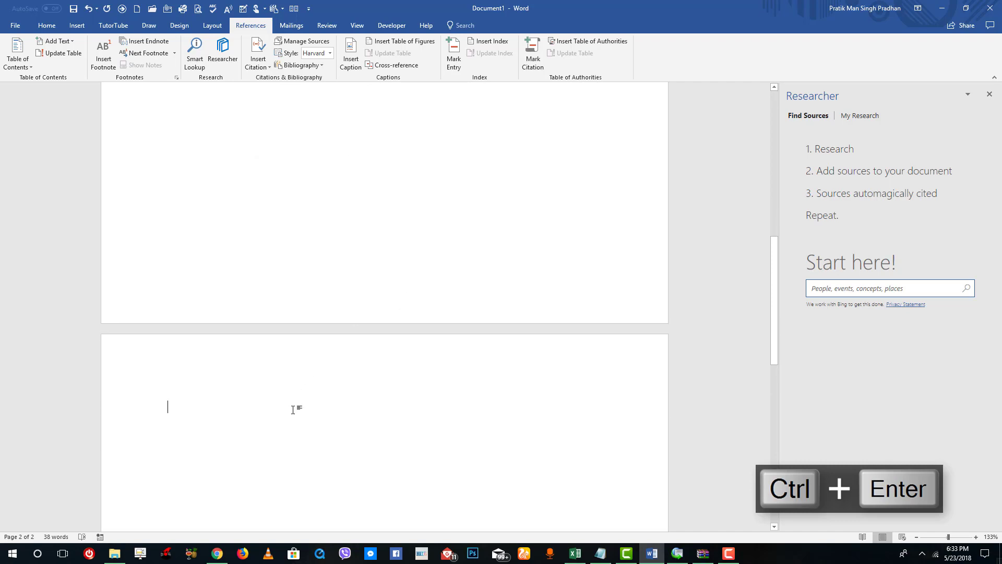
left_click(295, 66)
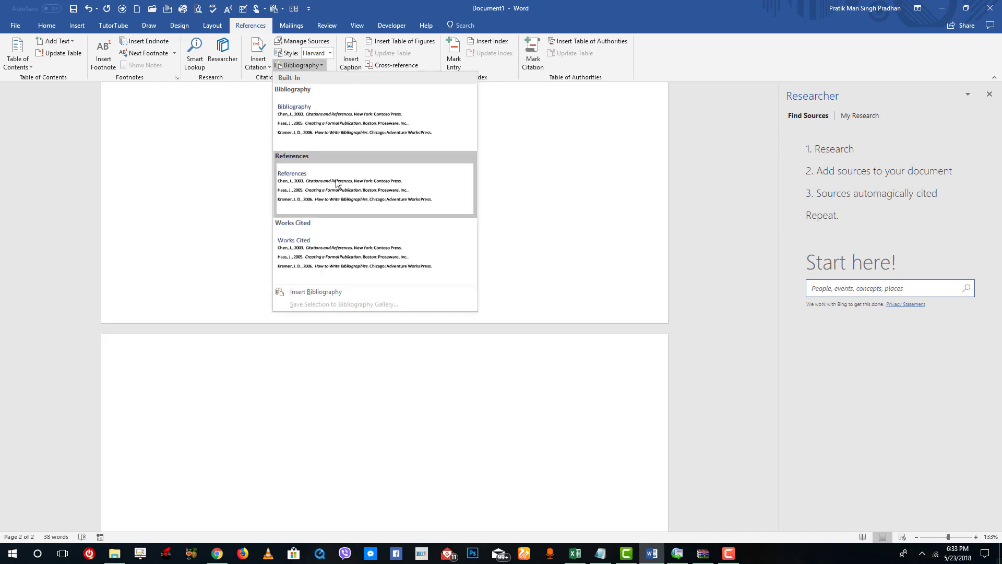
left_click(311, 191)
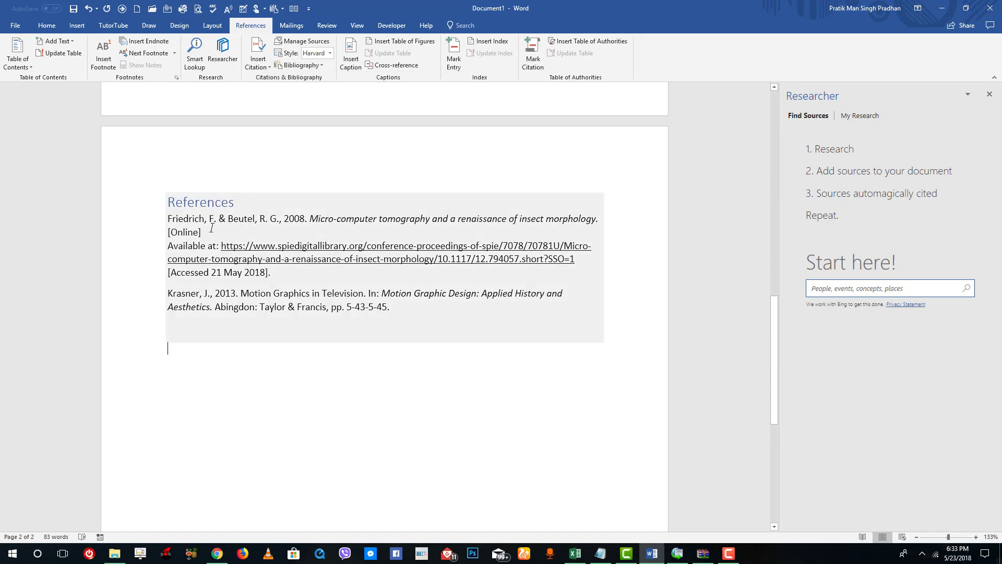
- Examine the entries in the generated References list and compare them with the in-text citations on the first page
left_click(376, 281)
left_click(418, 383)
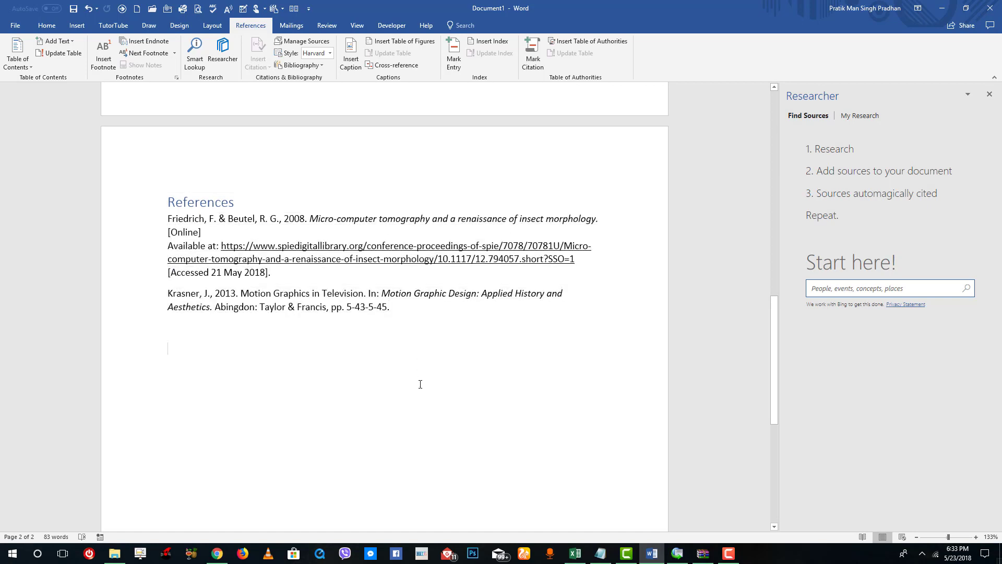
left_click(309, 280)
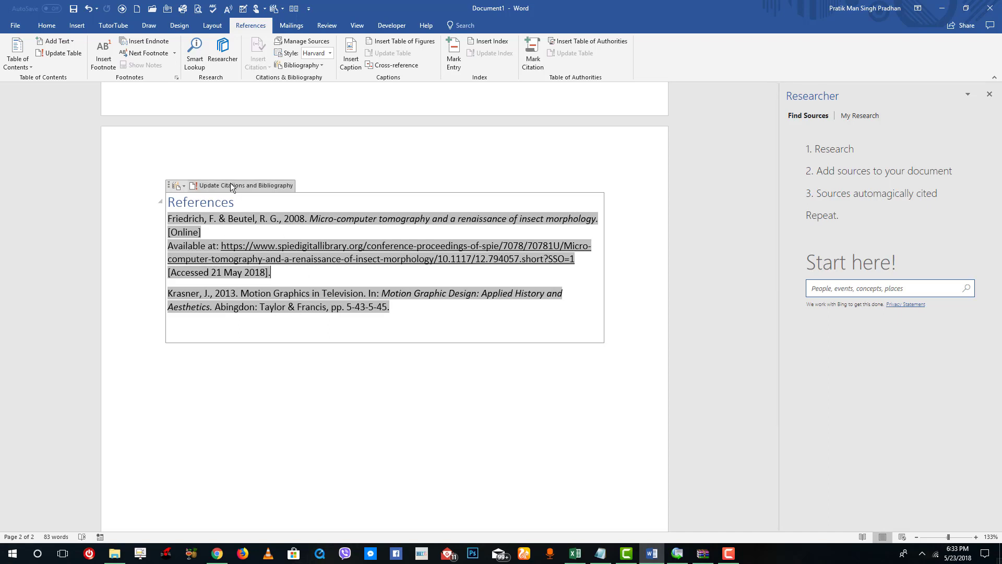
scroll(405, 323, "up", 3)
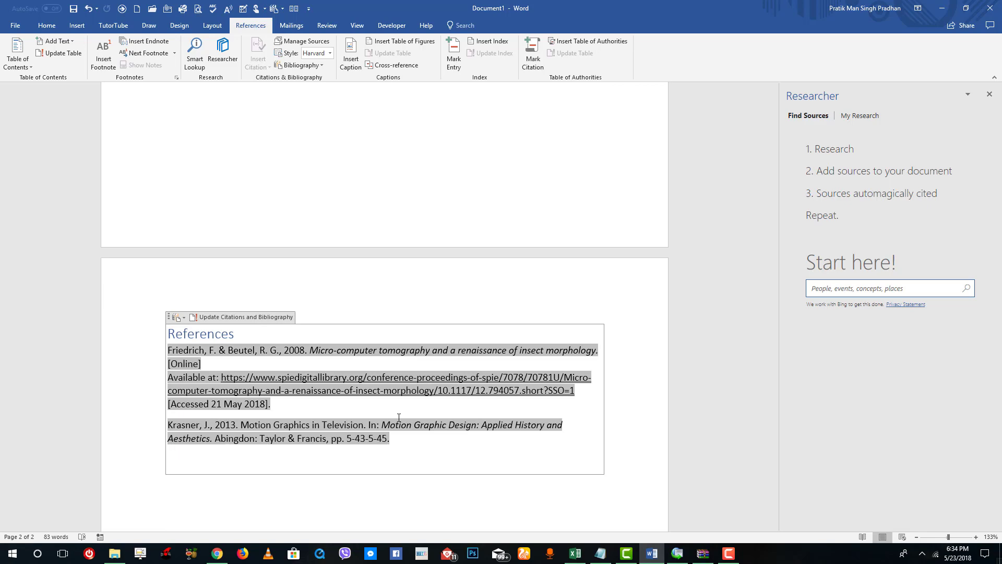
scroll(398, 417, "up", 10)
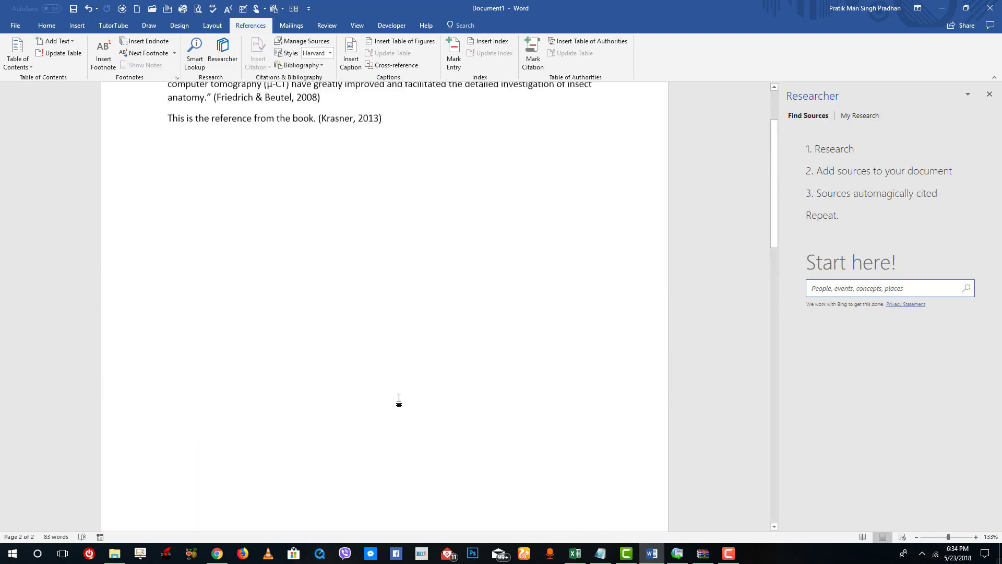
scroll(398, 399, "down", 10)
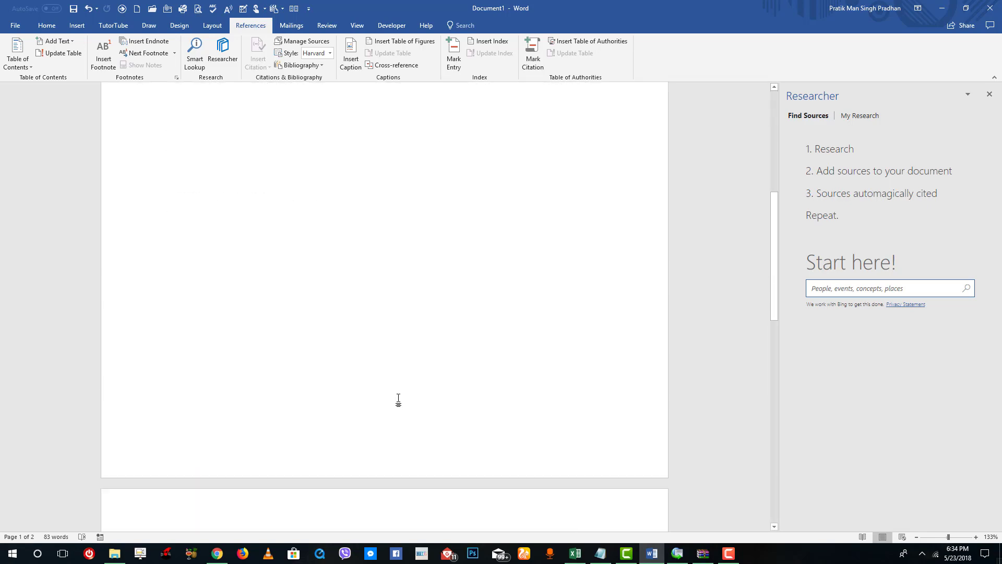